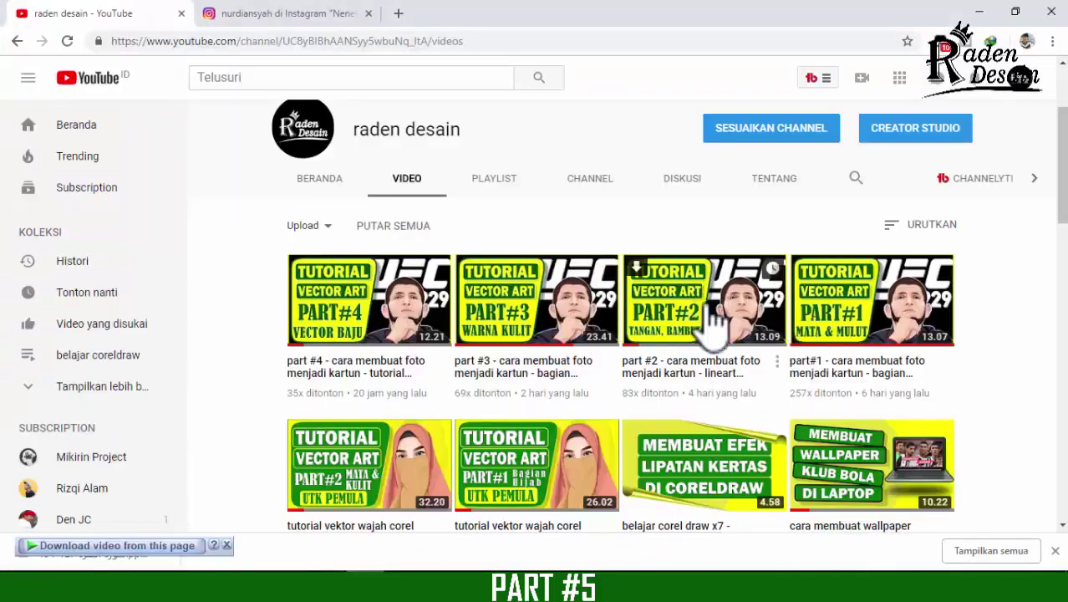
Look over the channel's videos and switch to CorelDRAW to view the finished UFC 229 portrait
scroll(708, 314, "up", 2)
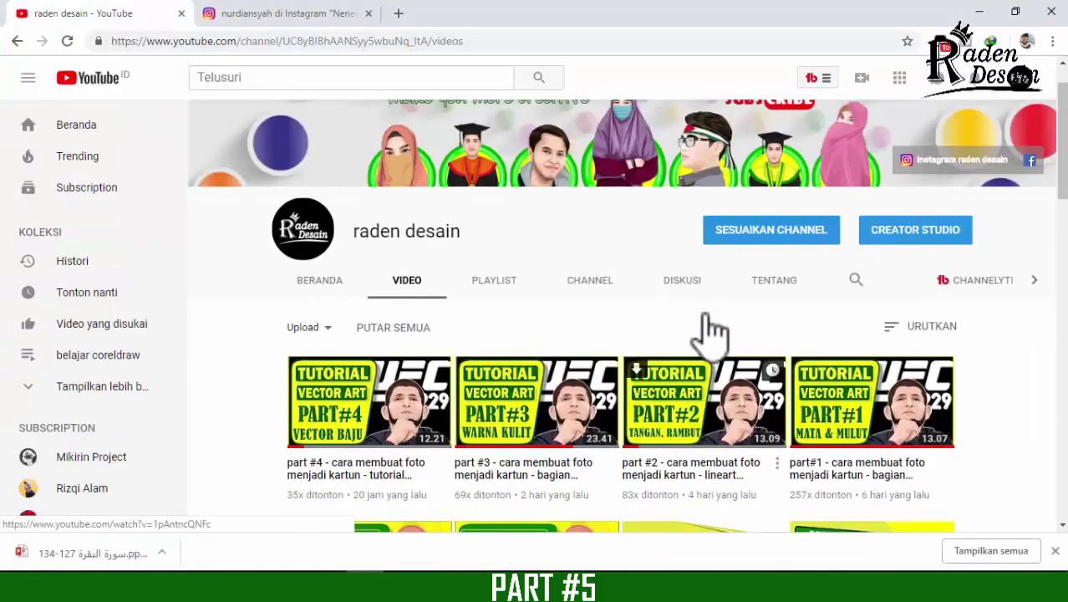
scroll(708, 332, "up", 1)
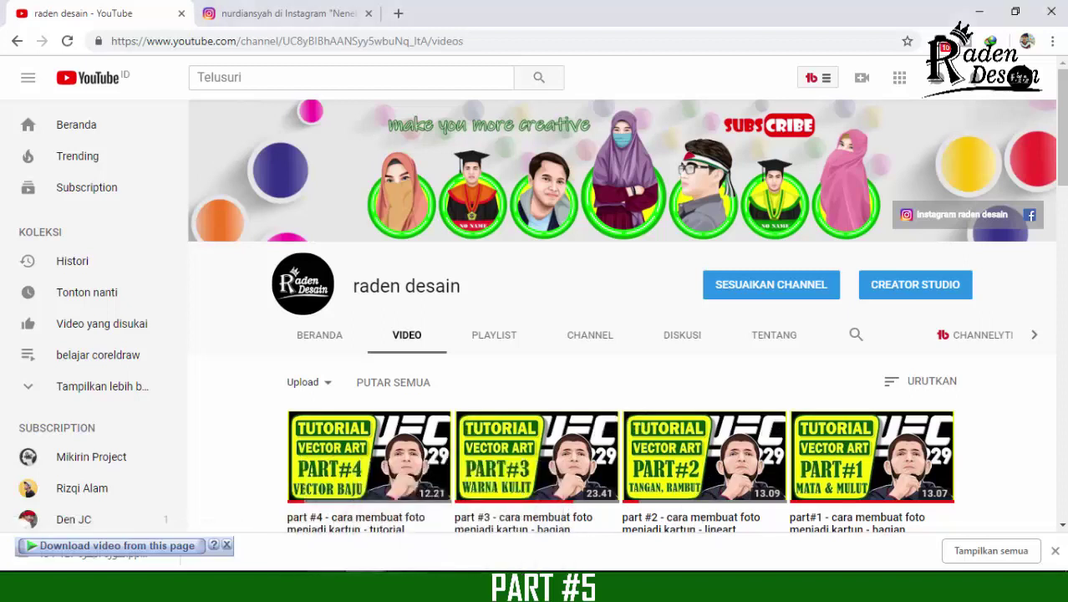
left_click(328, 587)
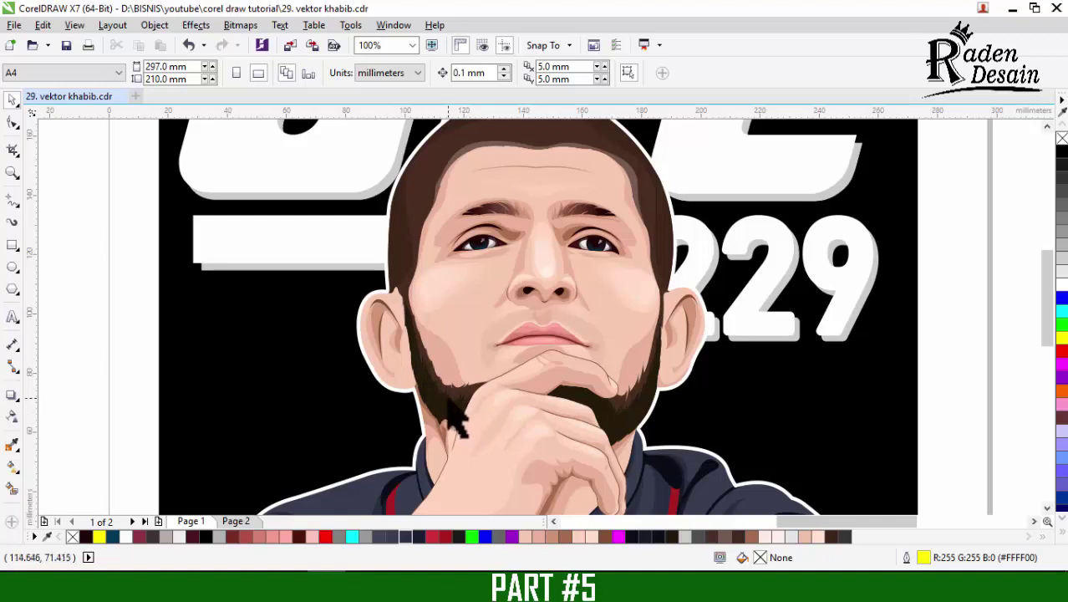
scroll(464, 415, "down", 2)
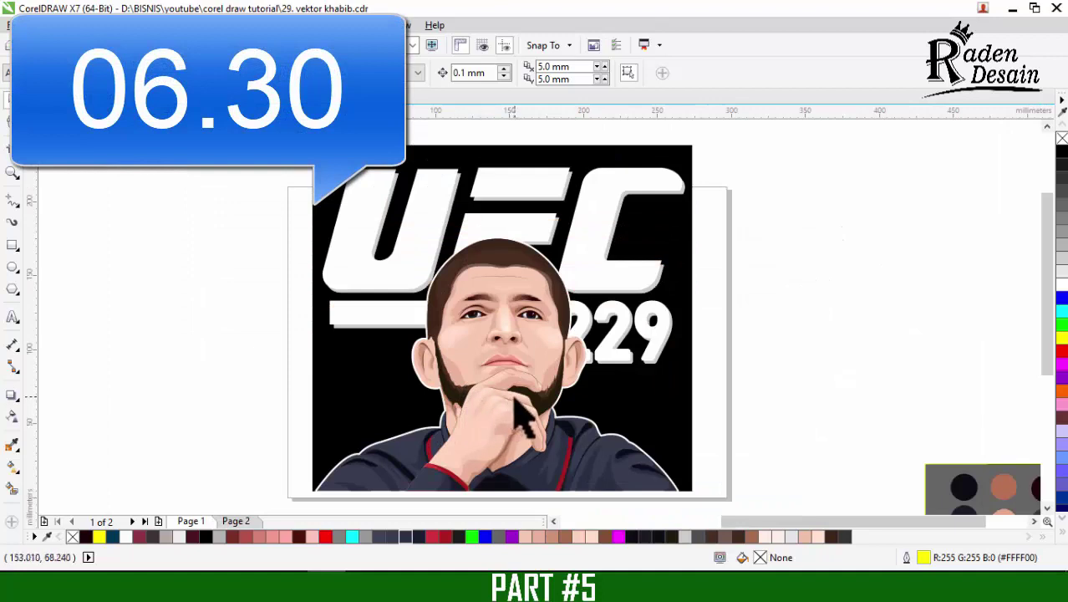
scroll(557, 392, "up", 2)
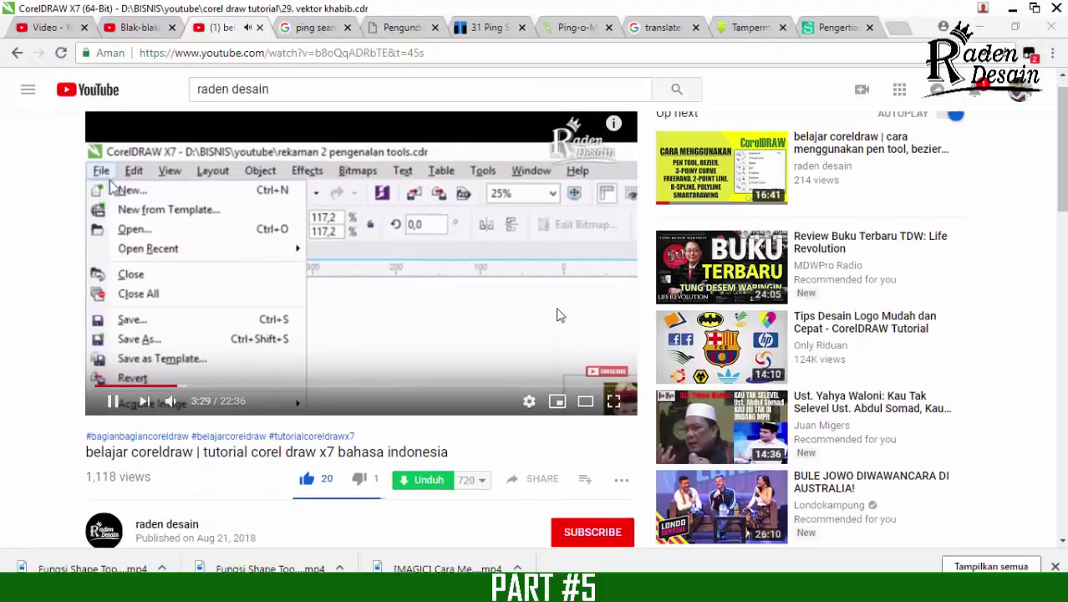
Subscribe to the raden desain channel and turn on its notification bell
scroll(556, 310, "down", 3)
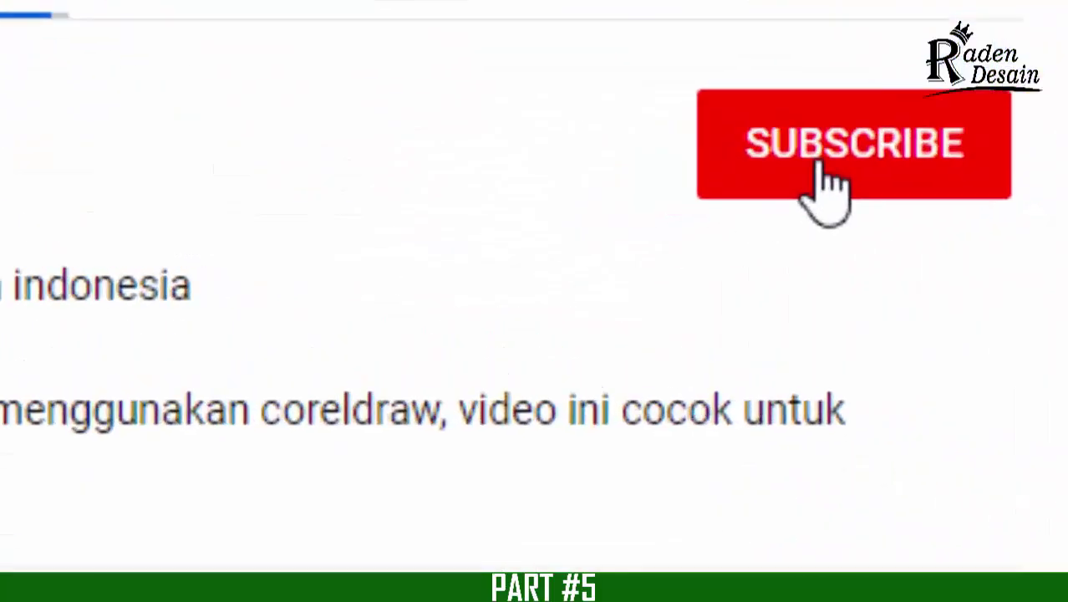
left_click(820, 163)
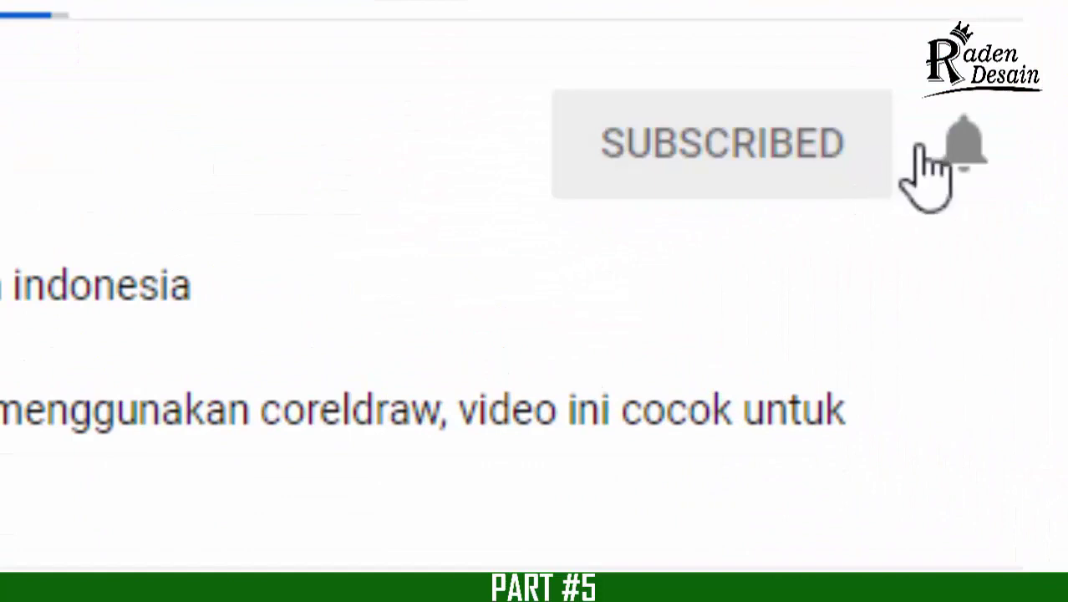
left_click(972, 146)
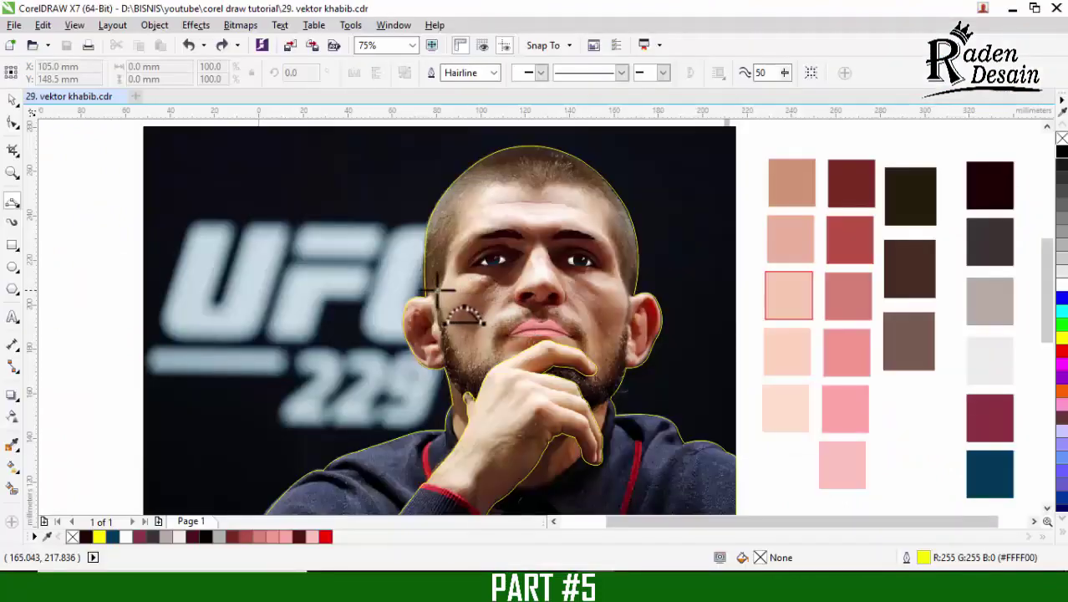
Trace short 3-point curves from the head outline's corner over the top of the left-hand ear, around the small hair peak
scroll(435, 306, "up", 2)
scroll(433, 308, "down", 2)
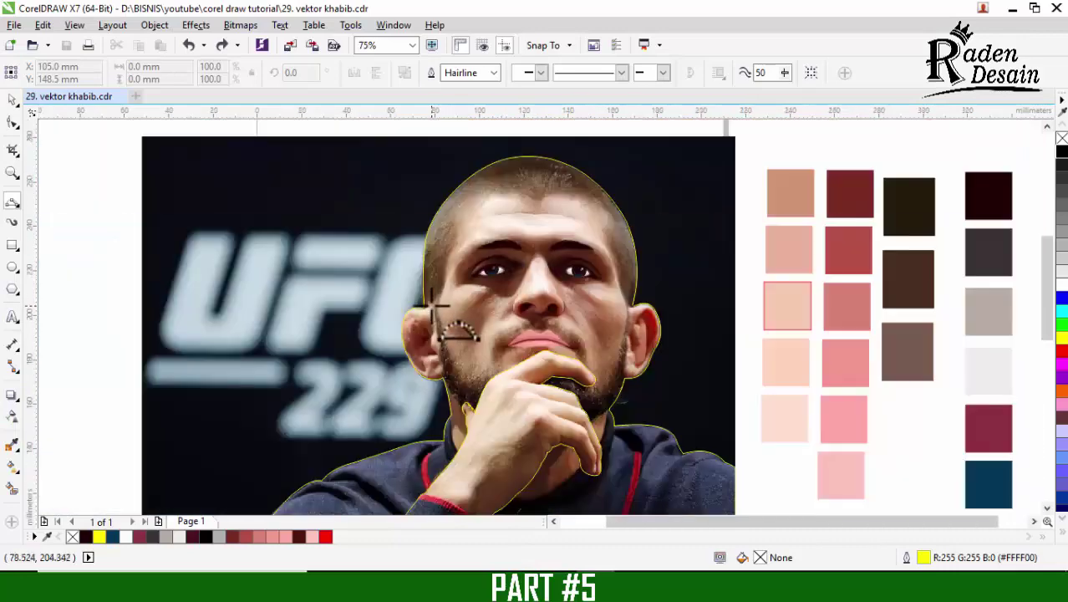
scroll(404, 353, "up", 5)
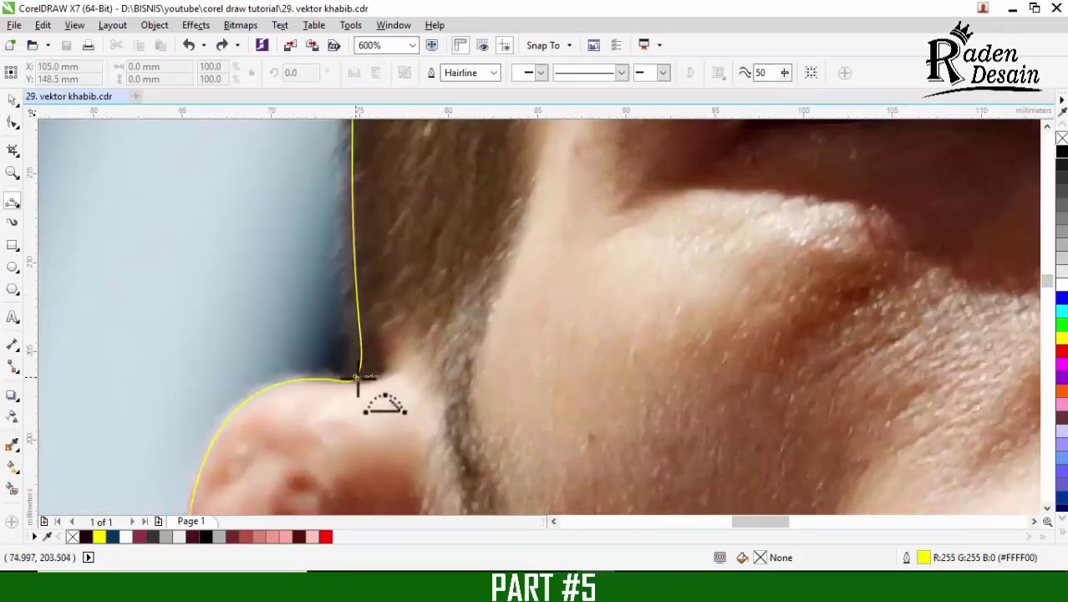
scroll(428, 355, "down", 3)
scroll(428, 362, "up", 2)
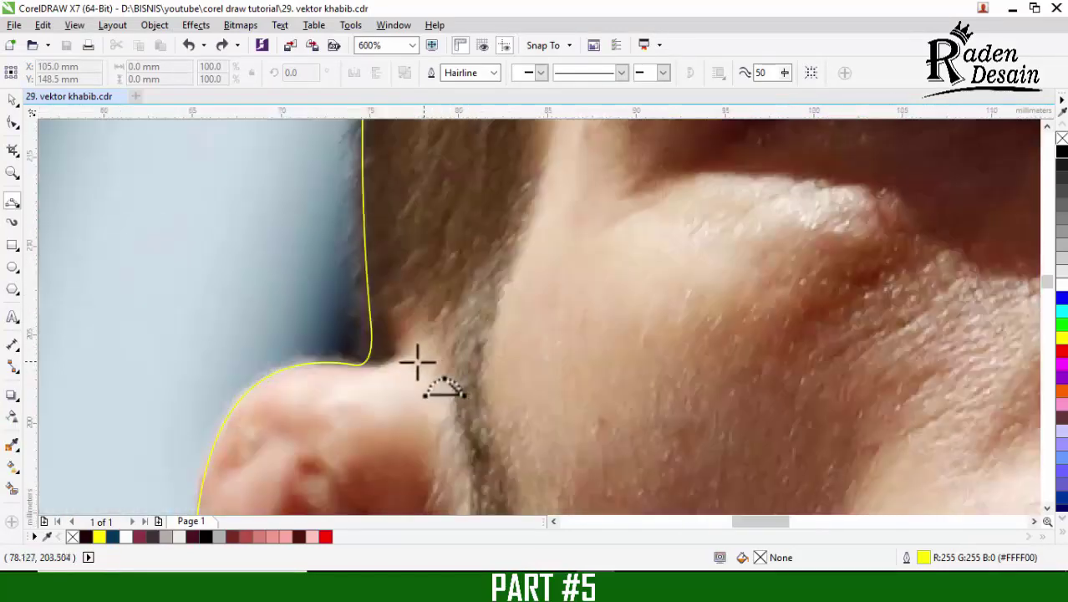
scroll(370, 356, "down", 2)
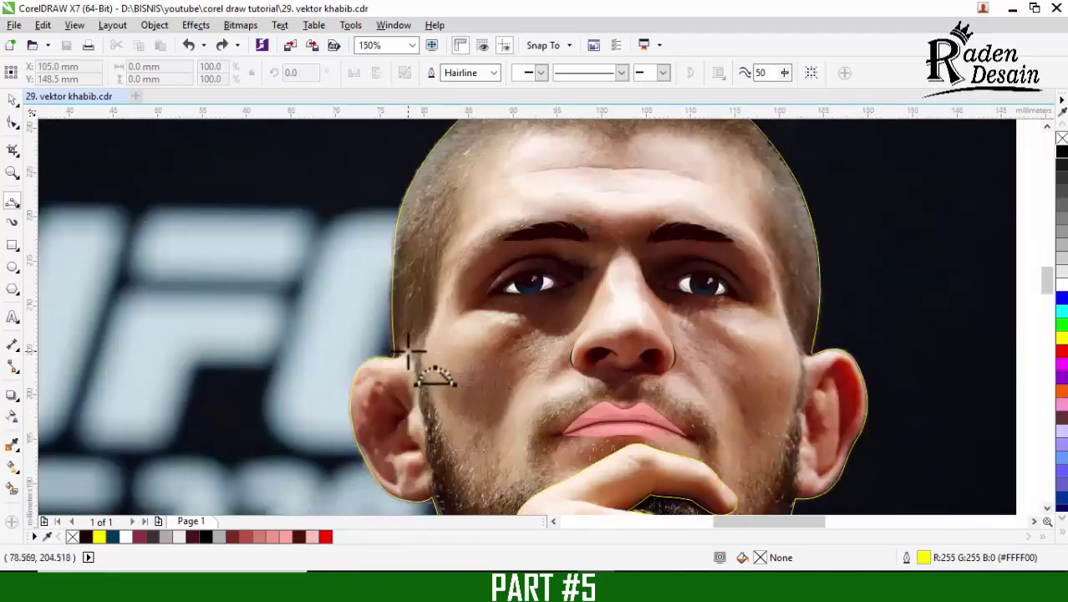
scroll(417, 362, "up", 2)
left_click_drag(377, 378, 412, 386)
left_click(375, 362)
left_click(400, 355)
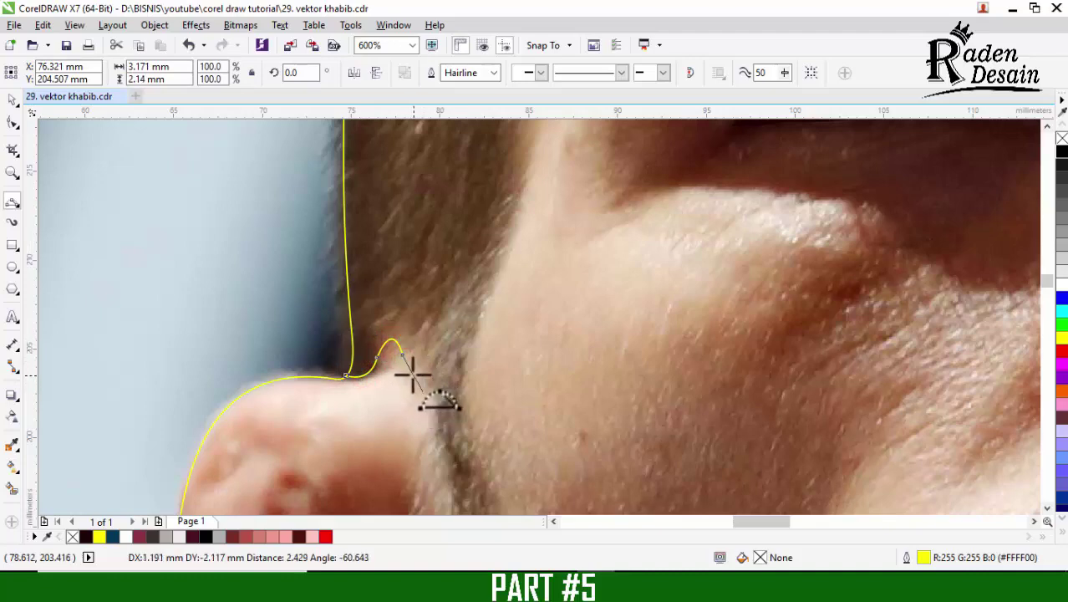
left_click(410, 374)
Continue the curve down the ear's upper front edge beside the sideburn, adding a small hair notch on the way
scroll(437, 366, "down", 2)
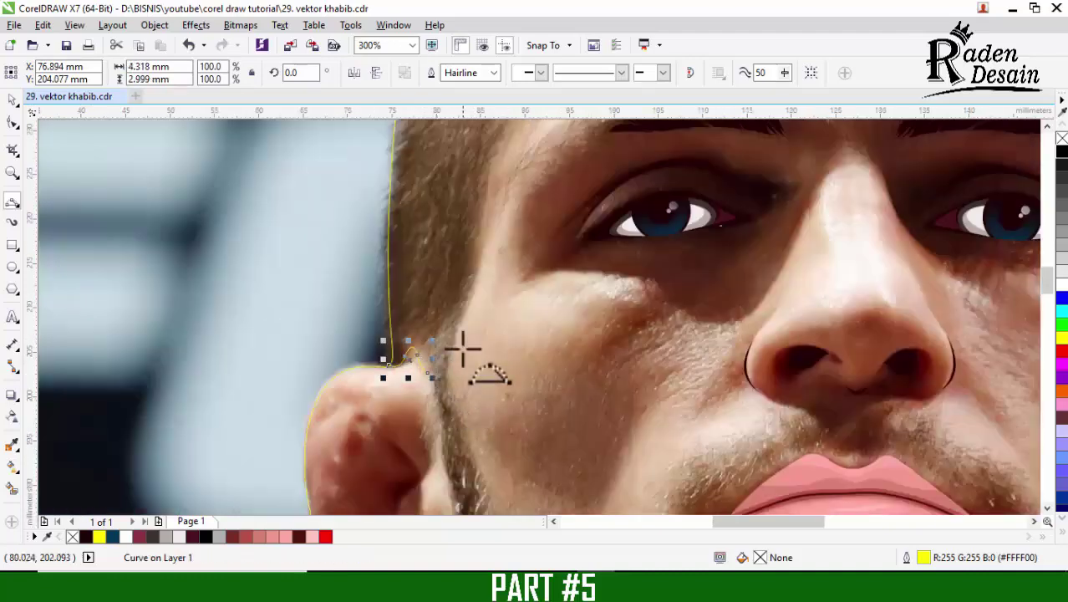
scroll(460, 349, "down", 2)
scroll(462, 393, "up", 4)
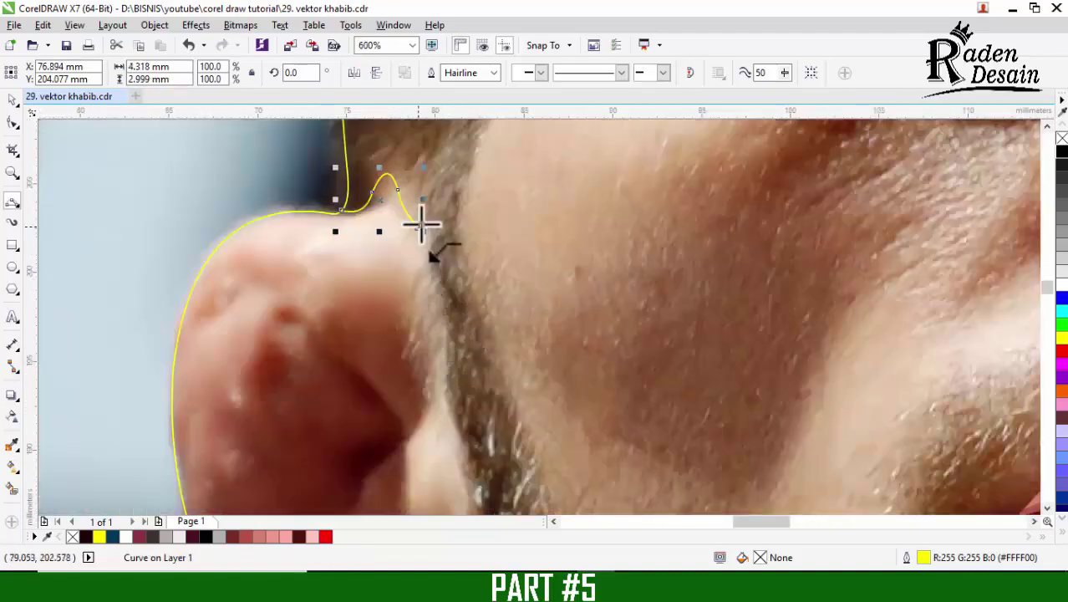
left_click_drag(422, 226, 425, 286)
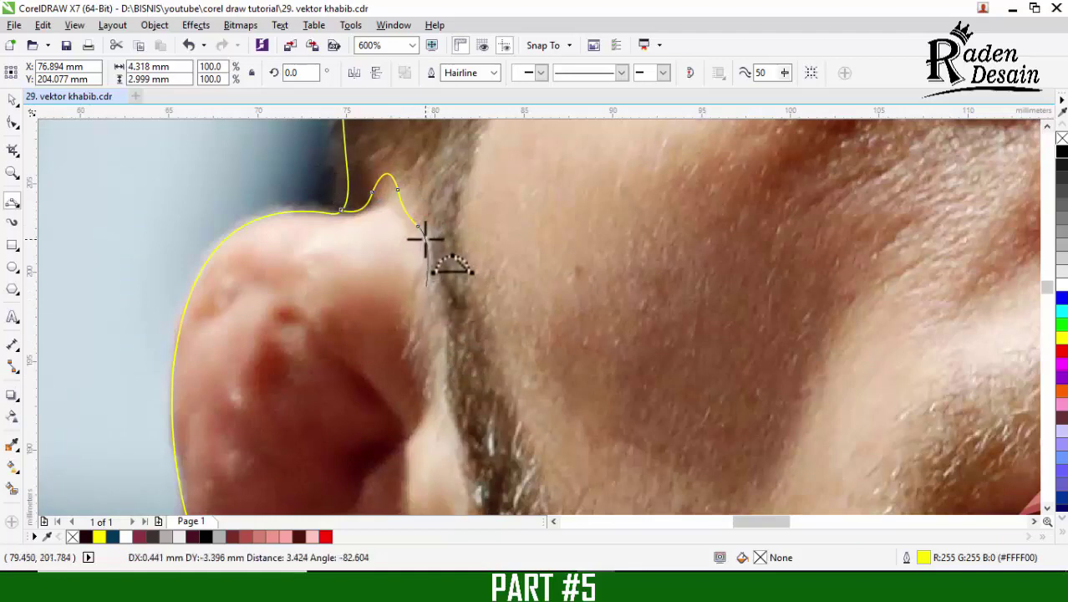
left_click_drag(423, 240, 425, 298)
scroll(428, 280, "up", 2)
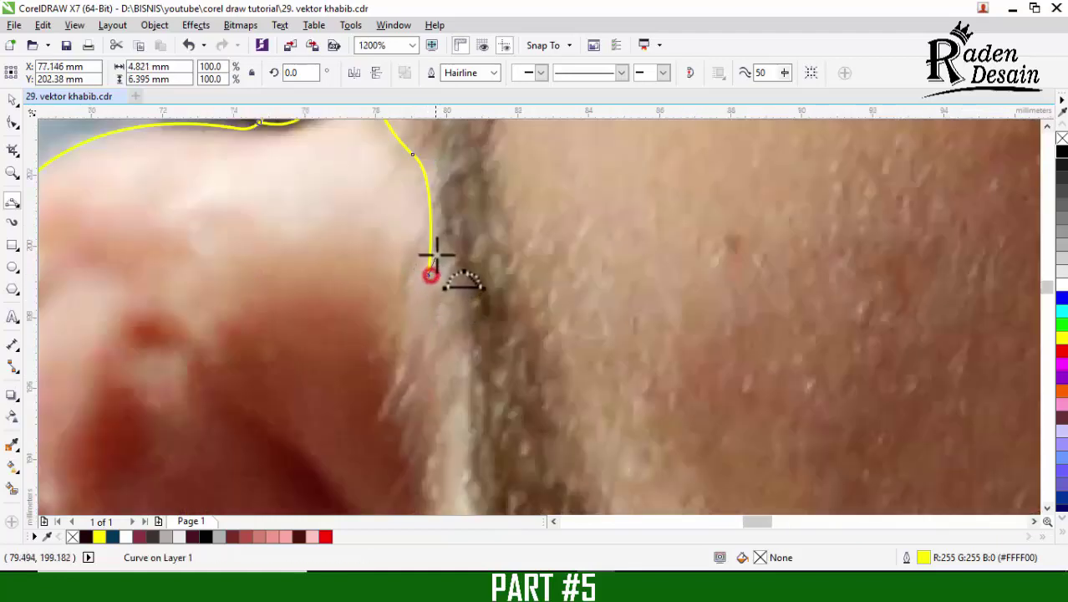
scroll(436, 255, "down", 2)
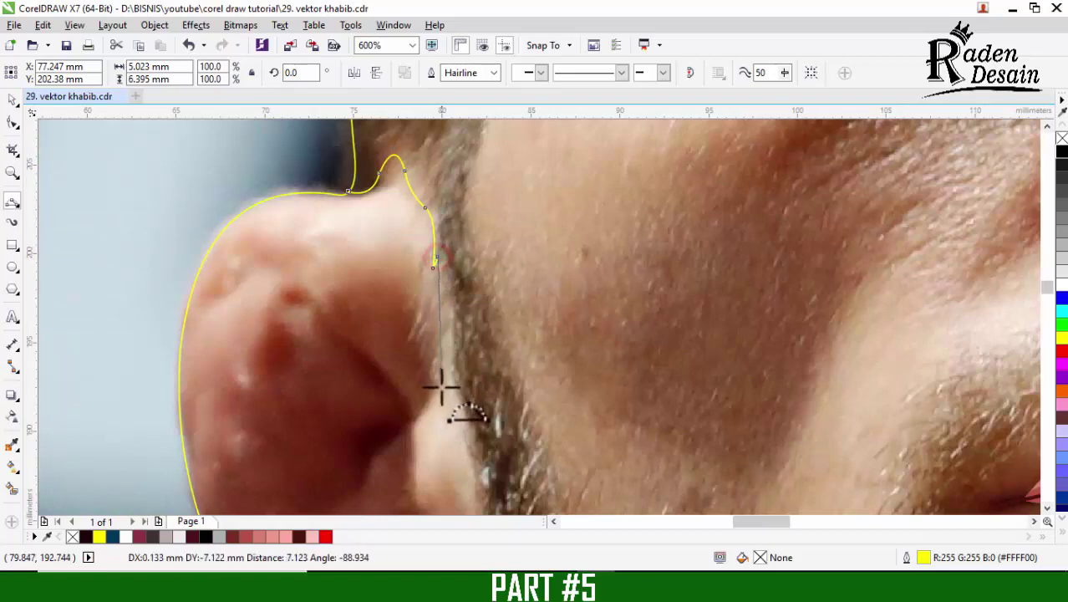
left_click(444, 310)
Add a notch at mid-ear, extend the sideburn curve toward the earlobe and add another small notch there
scroll(480, 272, "down", 3)
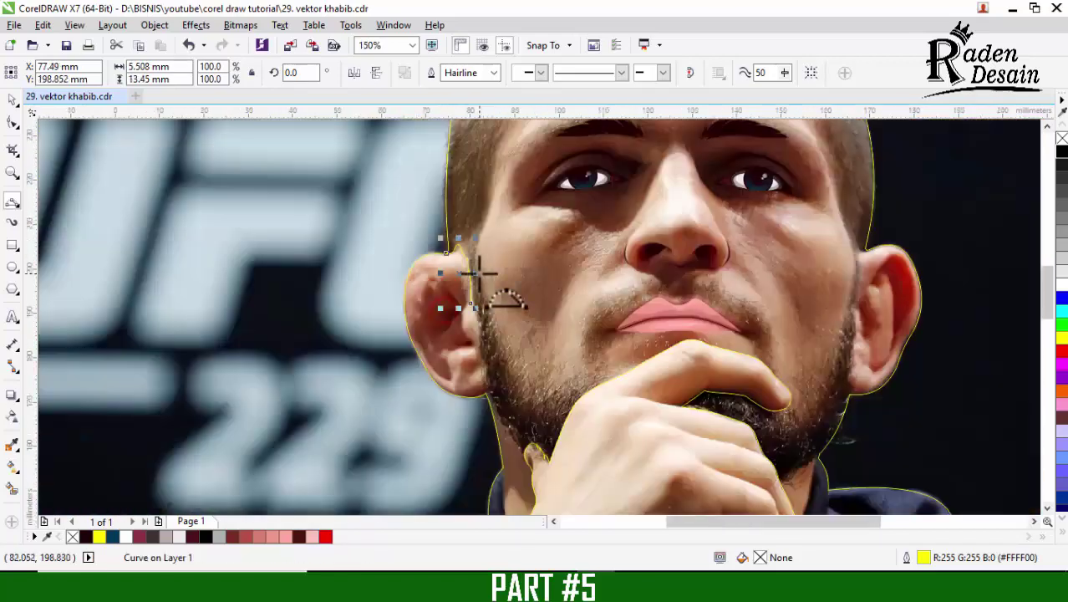
scroll(477, 317, "up", 2)
left_click(452, 264)
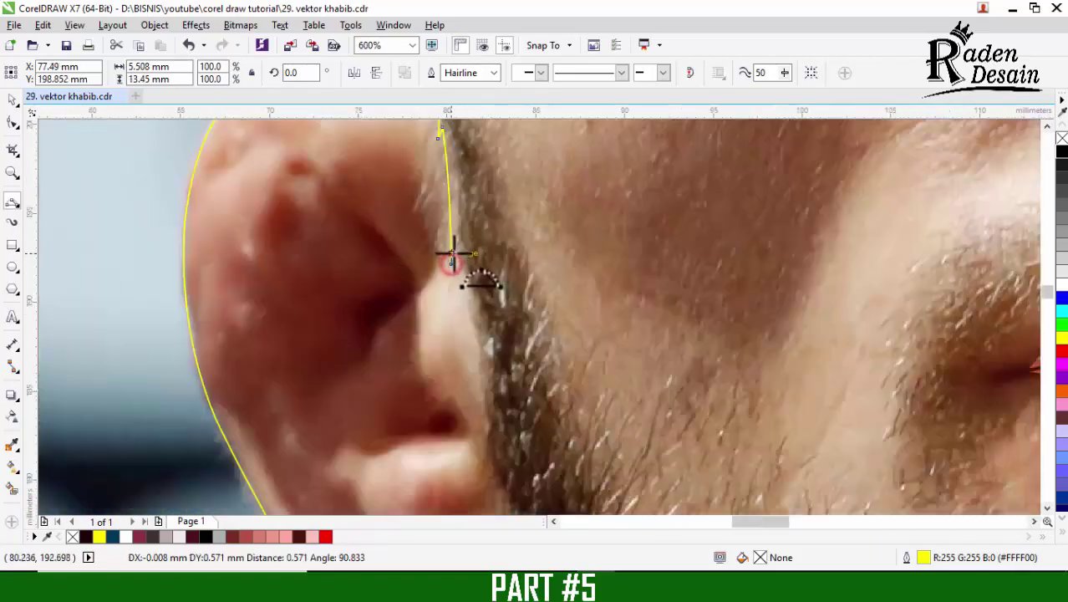
left_click_drag(454, 257, 458, 259)
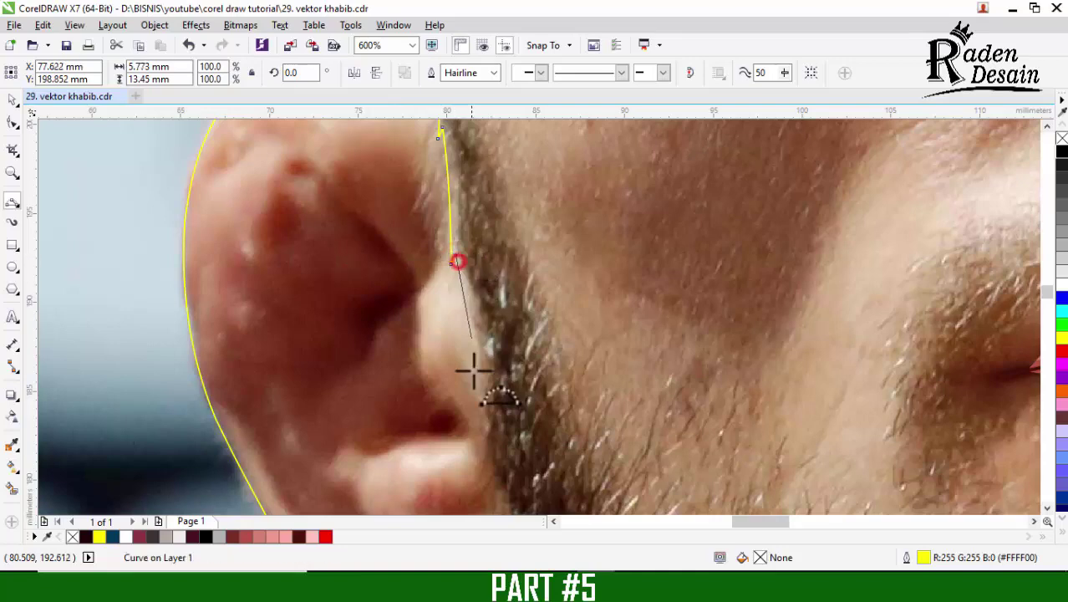
left_click(466, 286)
scroll(466, 286, "down", 2)
scroll(470, 317, "up", 2)
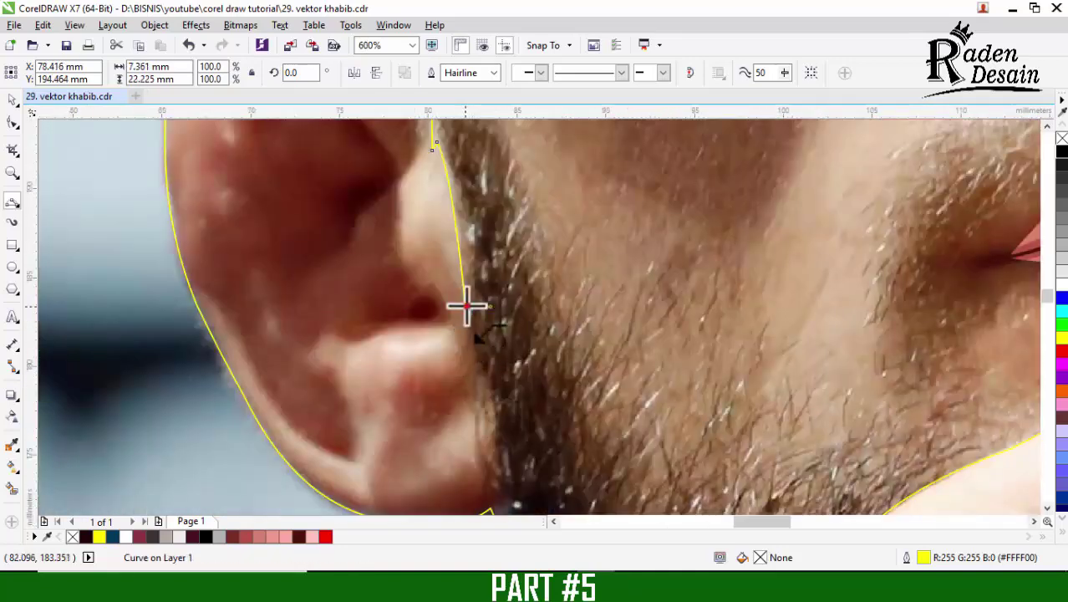
left_click_drag(467, 306, 470, 286)
left_click(472, 287)
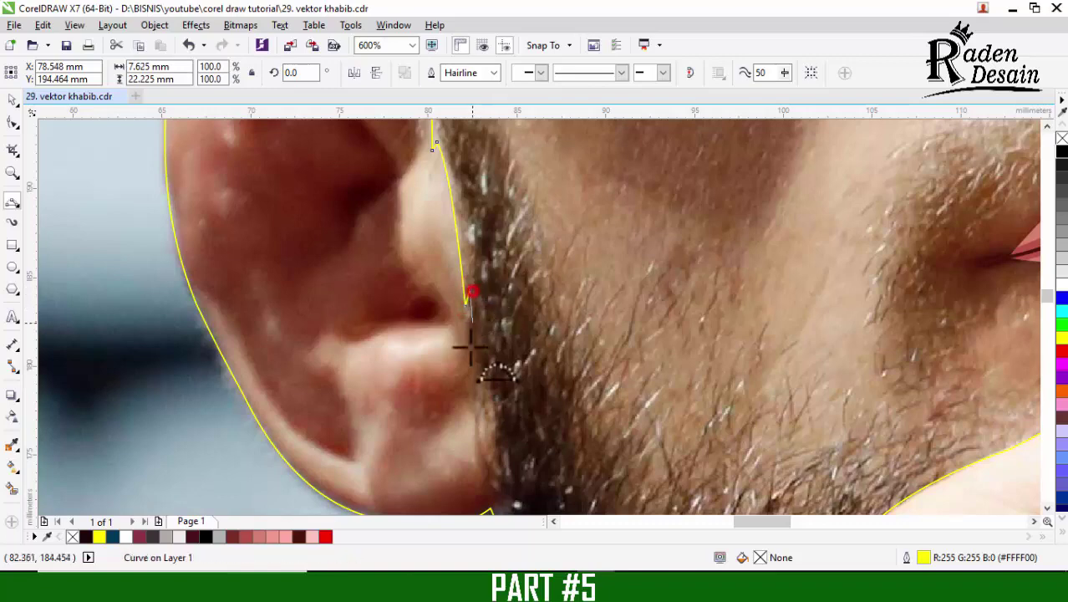
Extend the beard edge curve past the earlobe to the top of the jaw, with a narrow notch beside the lobe
scroll(470, 357, "down", 2)
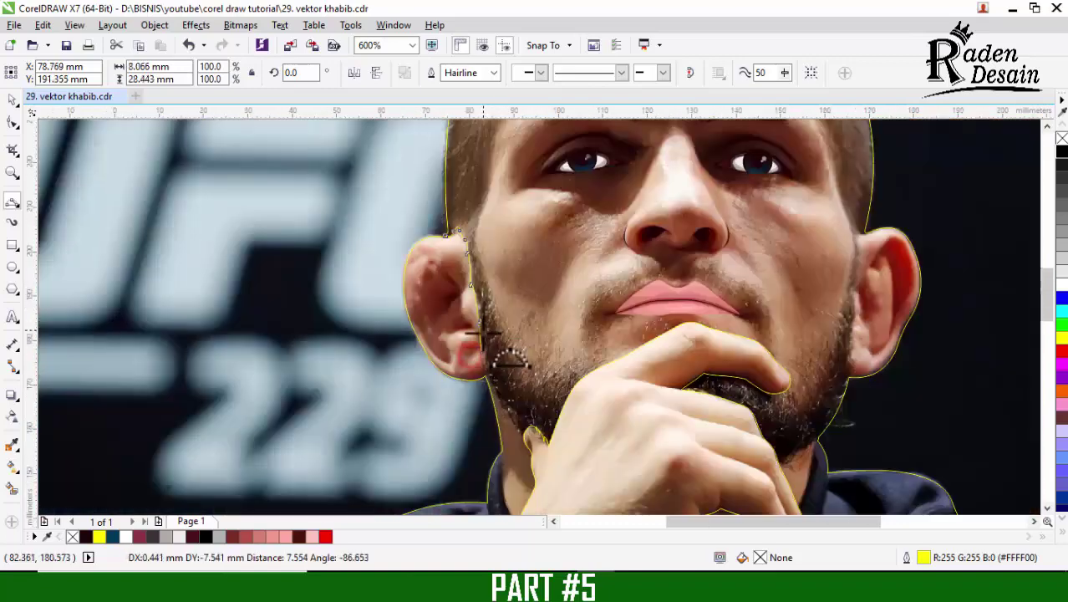
scroll(481, 341, "up", 3)
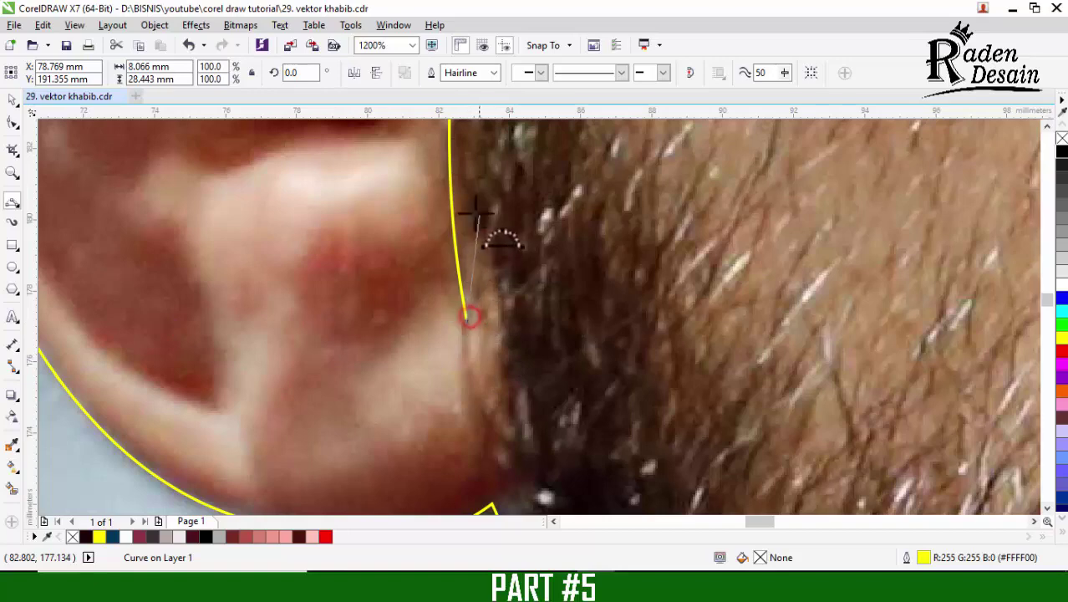
left_click_drag(477, 213, 491, 352)
left_click(474, 254)
scroll(470, 246, "down", 1)
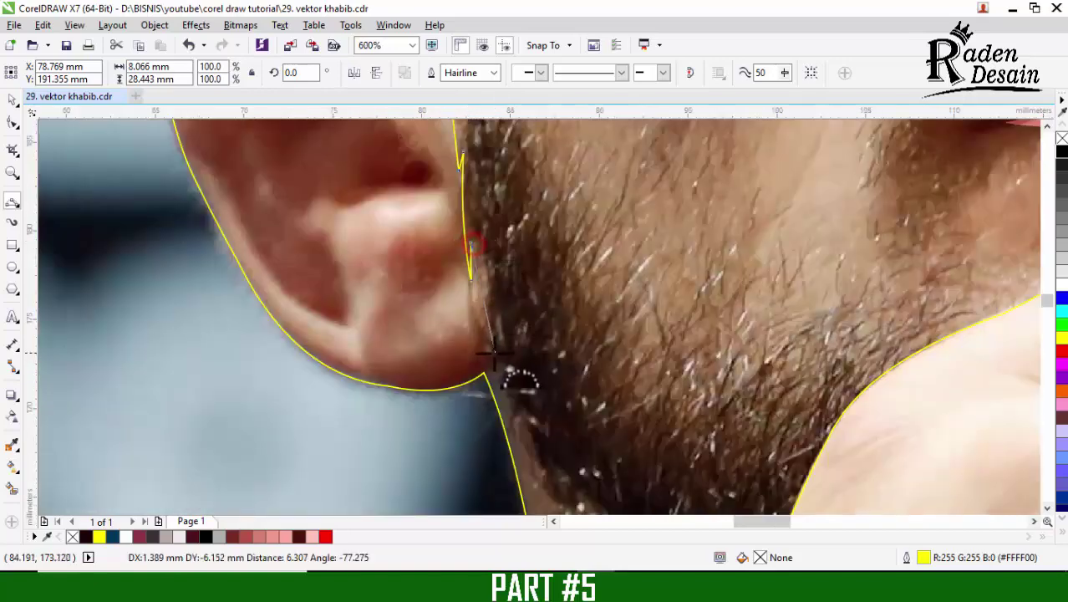
left_click(481, 307)
Trace the beard's outer edge below the earlobe along the jaw, with short notches at both ends of the segment
scroll(479, 306, "down", 2)
scroll(483, 309, "up", 2)
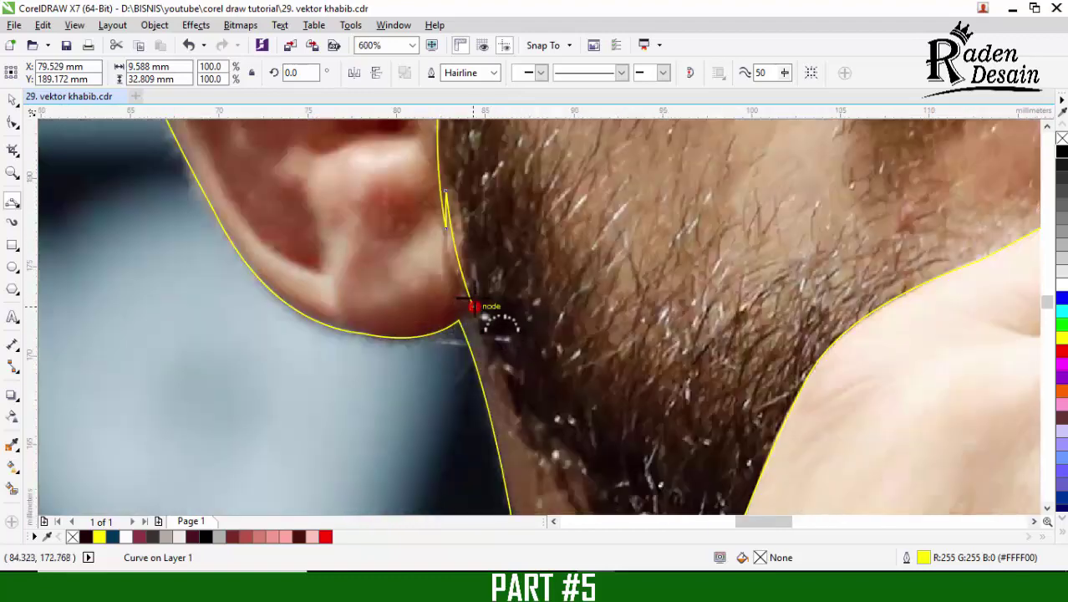
mouse_move(472, 306)
left_mouse_down()
mouse_move(476, 292)
mouse_move(479, 302)
left_mouse_up()
left_click_drag(518, 432, 496, 380)
scroll(496, 380, "down", 3)
scroll(469, 351, "up", 4)
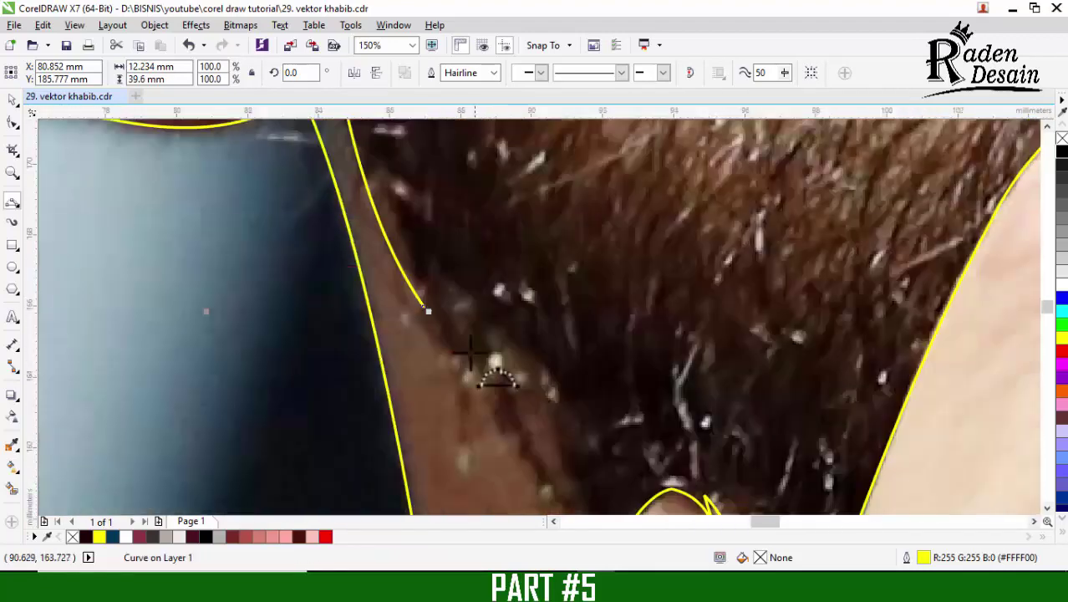
left_click_drag(428, 301, 429, 289)
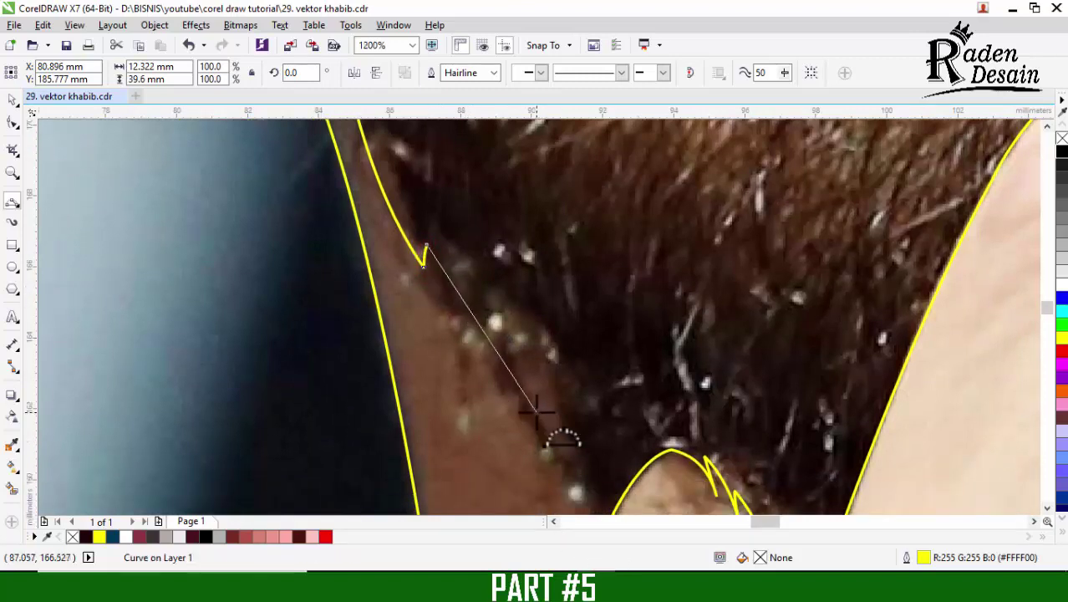
Continue the curve down the lower jaw along the beard's edge until it meets the hand
scroll(492, 359, "down", 3)
mouse_move(491, 359)
left_mouse_down()
mouse_move(473, 356)
mouse_move(520, 464)
left_mouse_up()
scroll(489, 368, "up", 4)
left_click(473, 356)
left_click(493, 417)
scroll(470, 365, "down", 3)
Carry the outline across the hand in two long curves to the outer edge of the fingers beneath the beard
left_click_drag(370, 320, 577, 350)
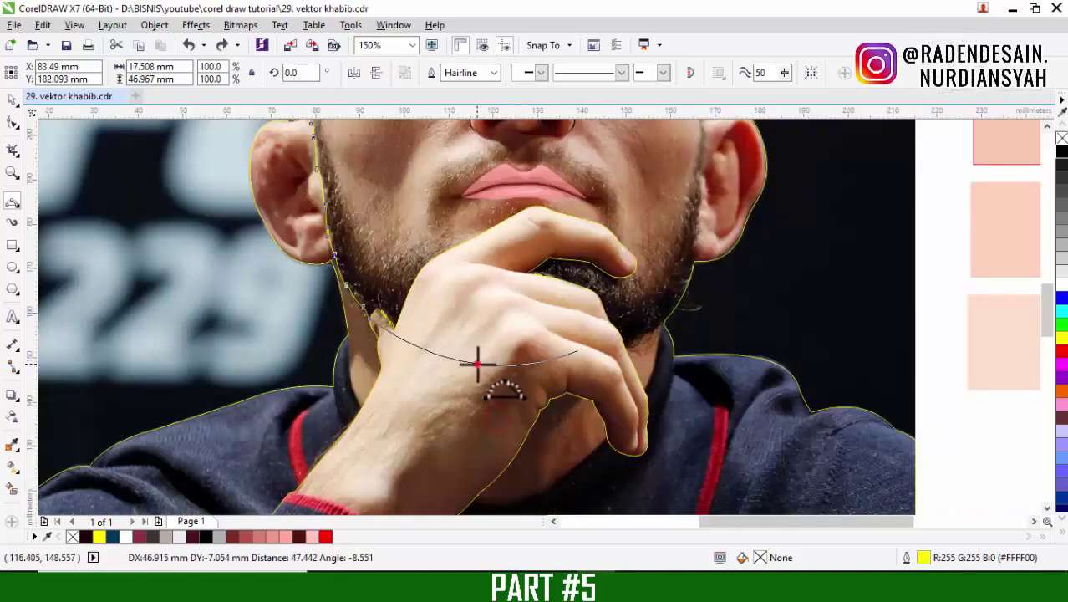
left_click(477, 365)
scroll(637, 357, "up", 1)
scroll(637, 357, "up", 3)
left_click(168, 322)
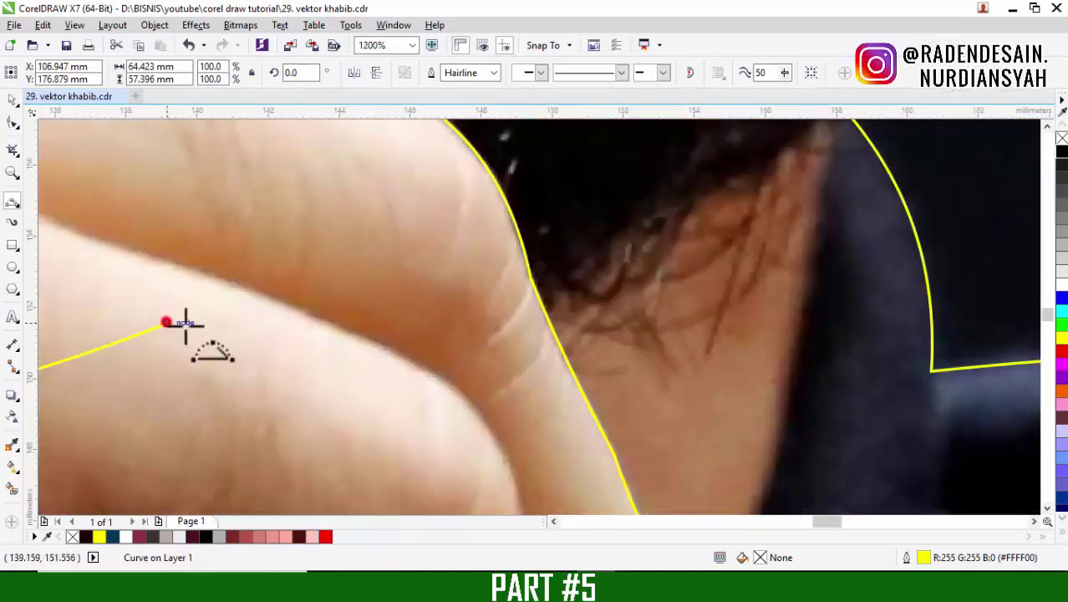
left_click_drag(553, 323, 482, 339)
Extend the beard outline to the finger's outer edge and start along the beard's underside with a short notch
scroll(484, 341, "down", 2)
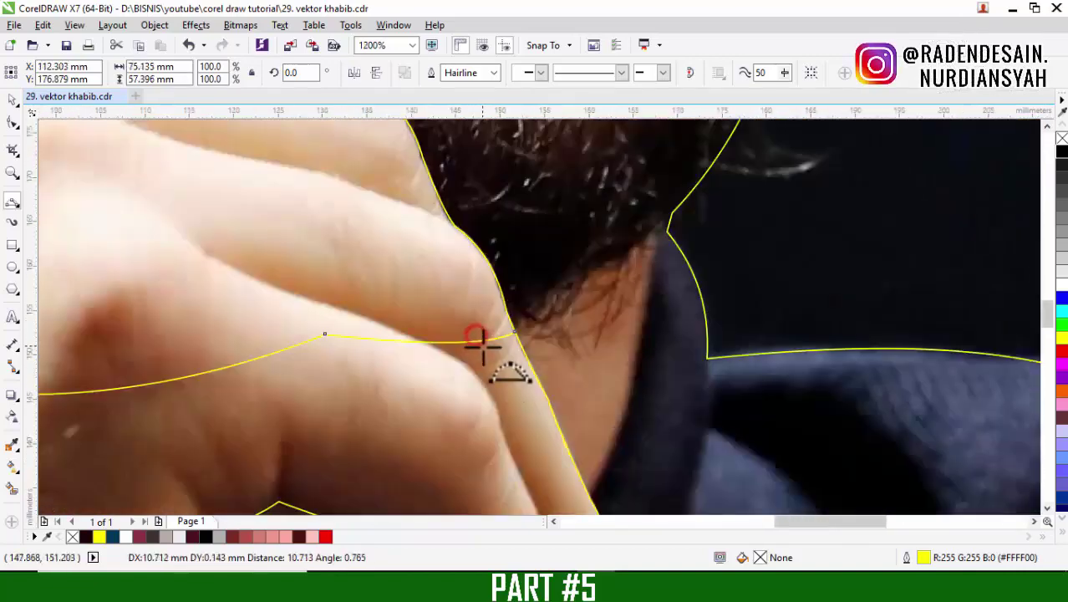
scroll(520, 338, "up", 2)
left_click(430, 365)
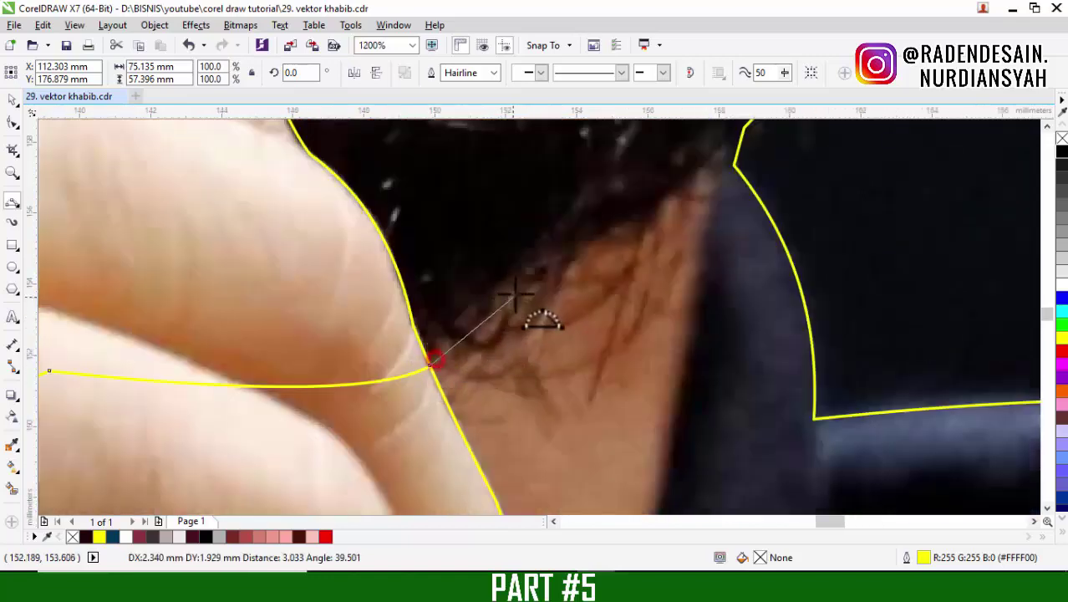
left_click(483, 333)
scroll(501, 343, "down", 3)
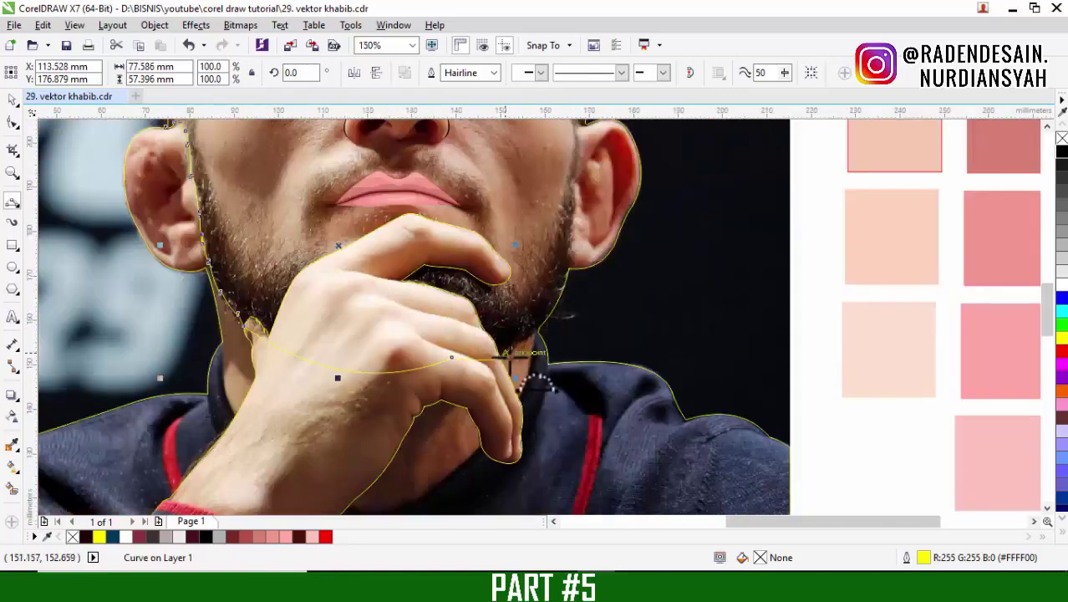
scroll(512, 350, "up", 2)
scroll(512, 350, "up", 3)
left_click(502, 336)
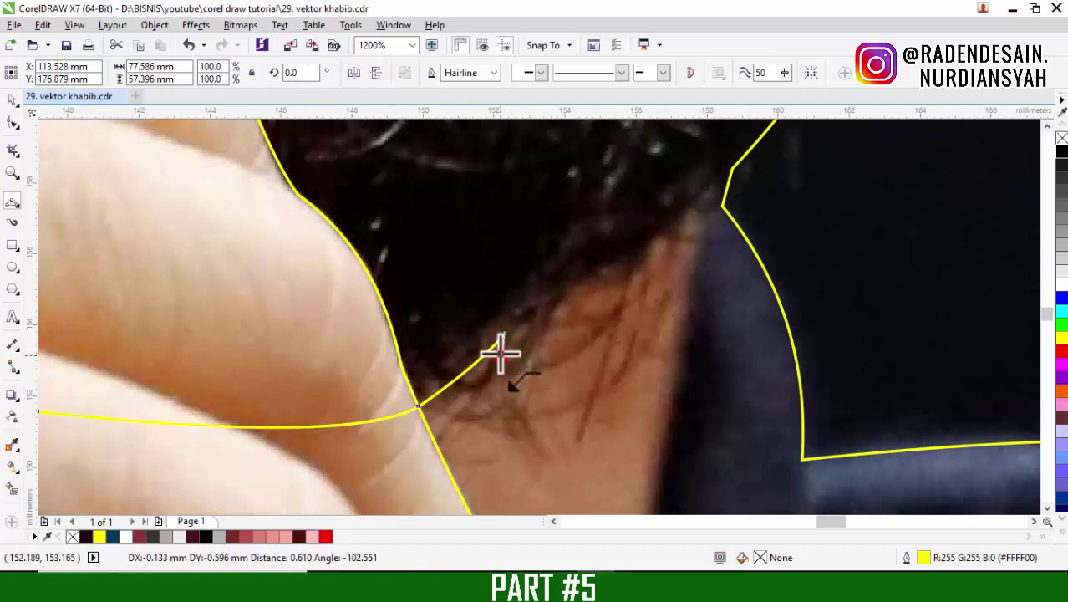
Continue the curve along the beard's underside above the neck and add a second short notch near the collar
left_click(632, 246)
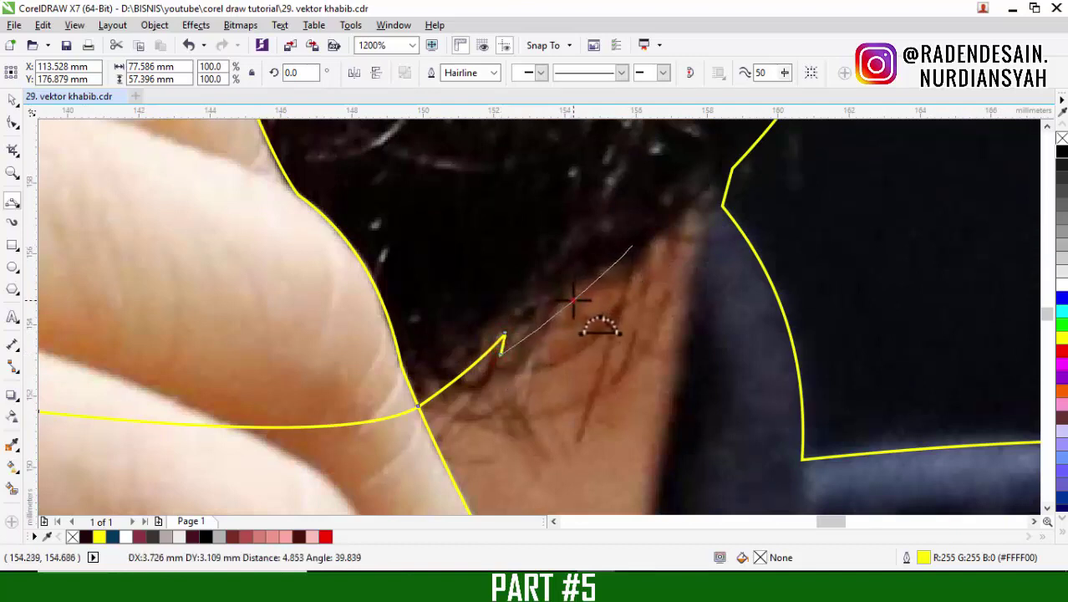
key("Escape")
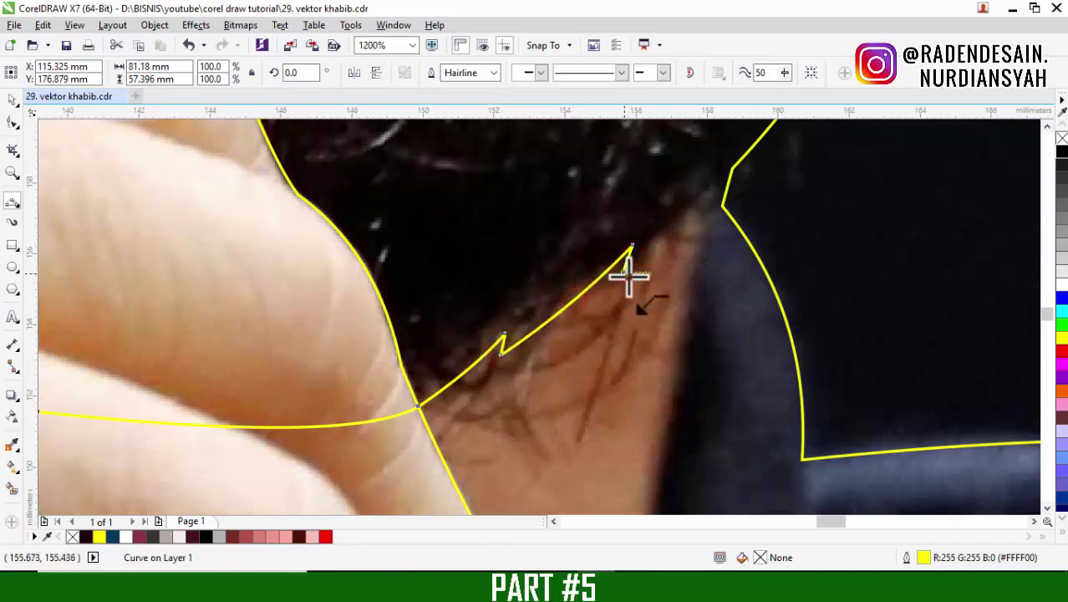
key("ctrl+z")
left_click(633, 246)
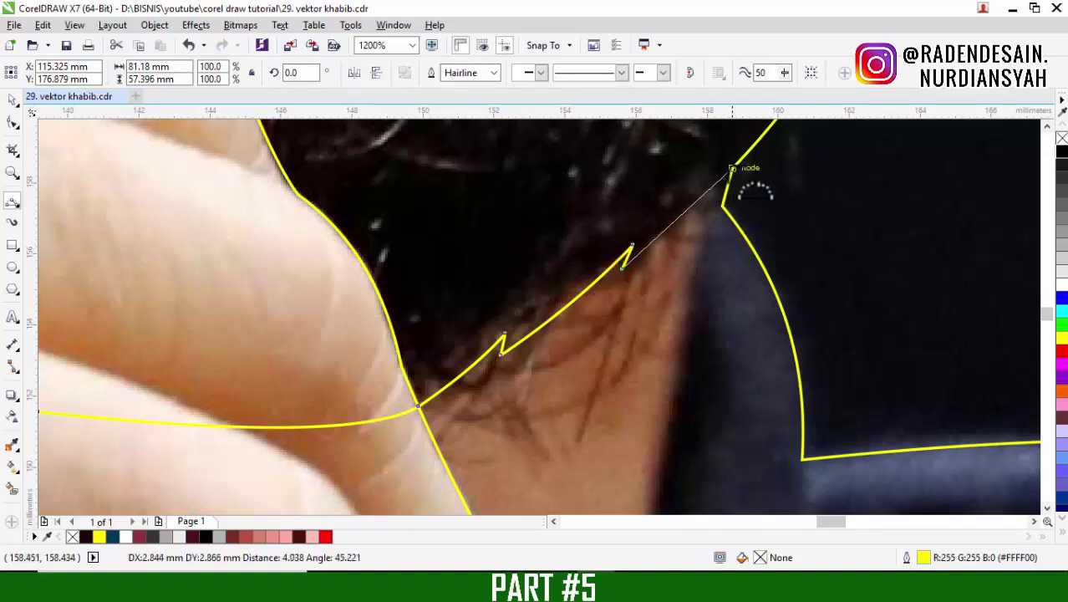
Carry the outline past the jaw corner and loop it outside the jaw to the base of the right-hand earlobe
scroll(627, 309, "down", 5)
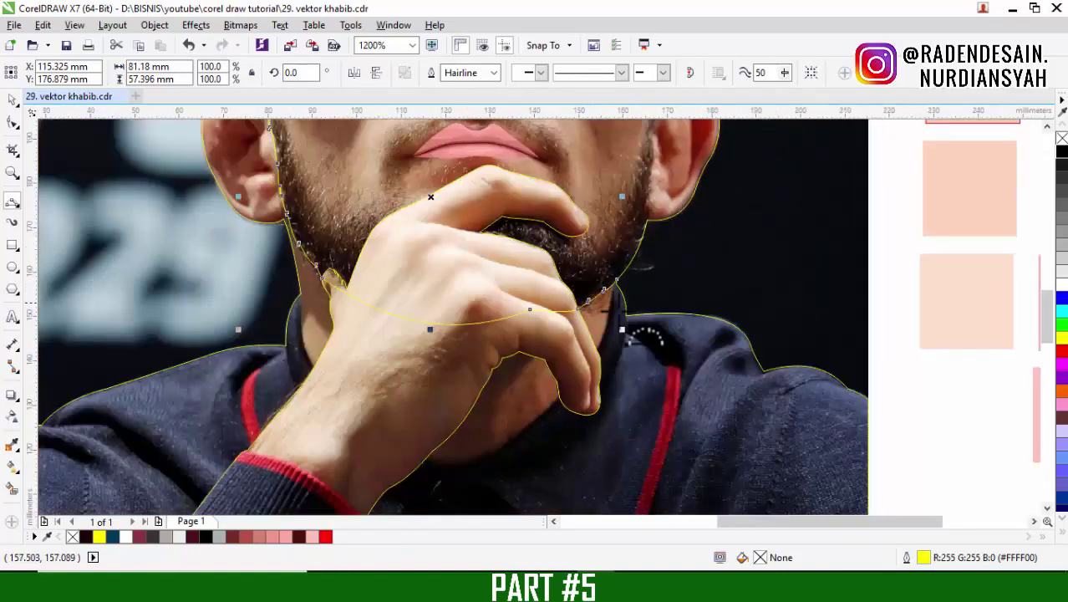
scroll(585, 433, "up", 1)
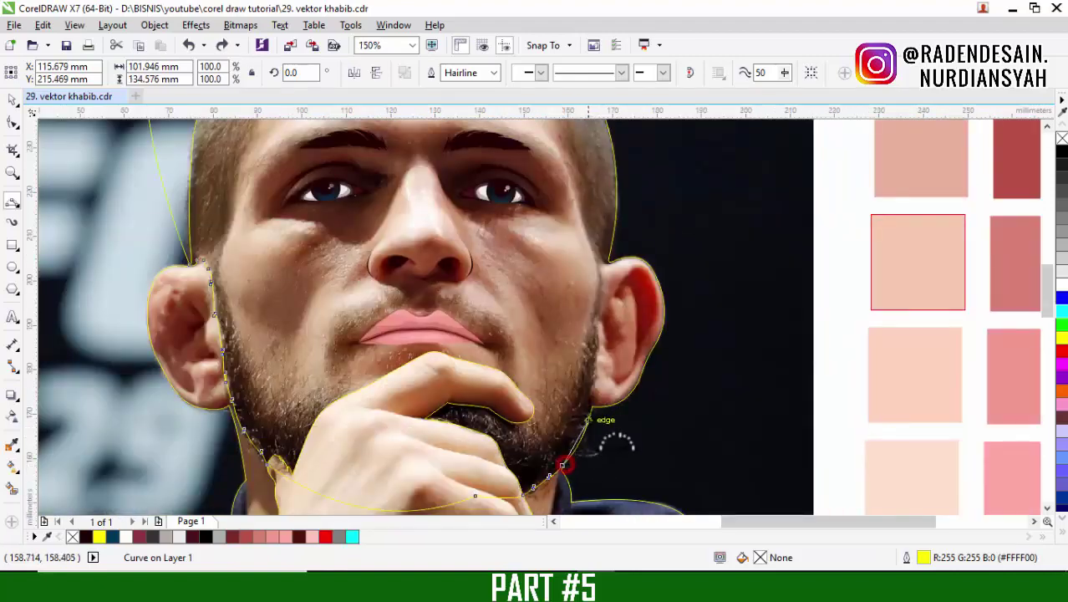
left_click(565, 464)
scroll(612, 379, "up", 1)
left_click(592, 406)
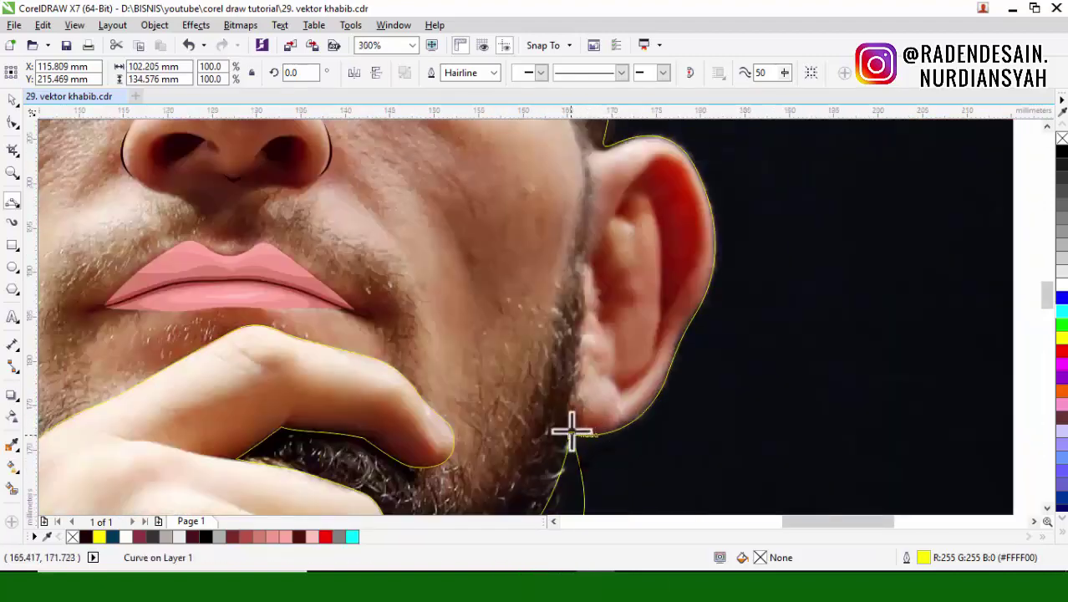
scroll(596, 418, "down", 1)
scroll(592, 413, "up", 1)
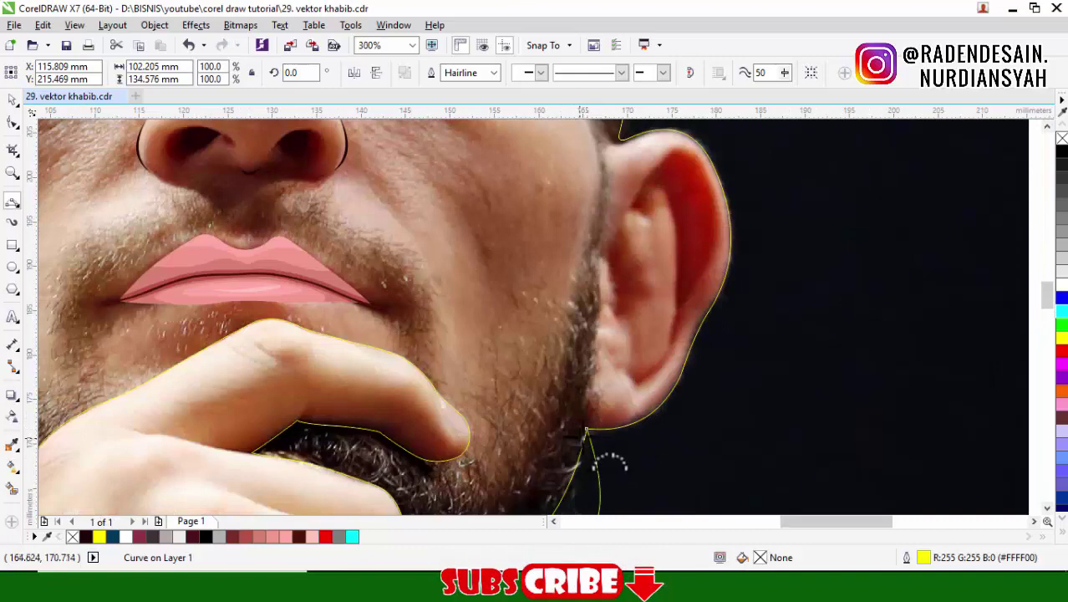
left_click(587, 422)
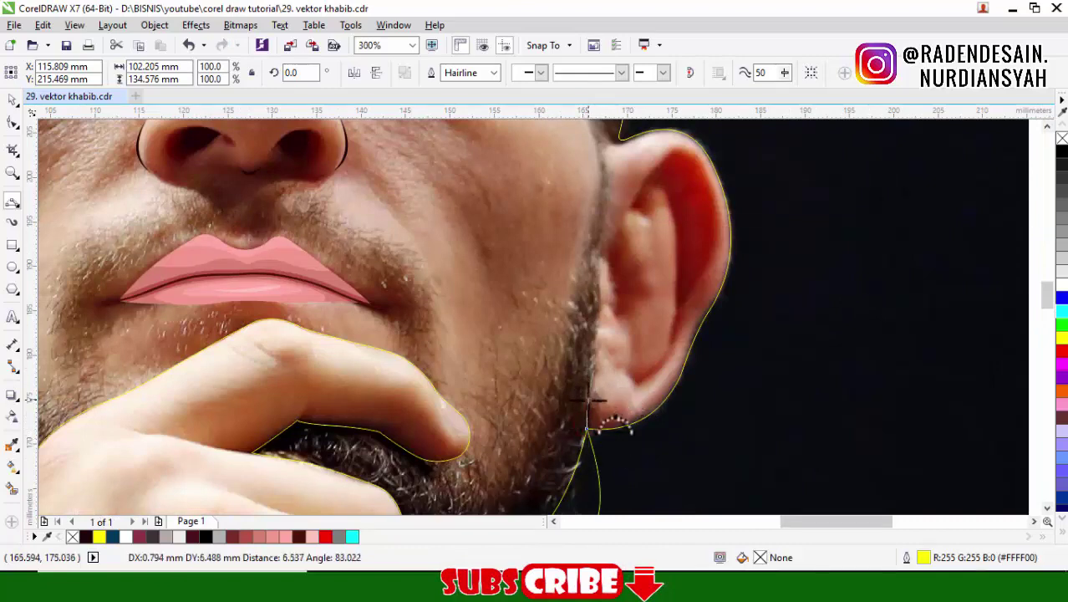
Trace the boundary between beard and earlobe upward, with a short notch partway up the lobe
scroll(590, 404, "up", 2)
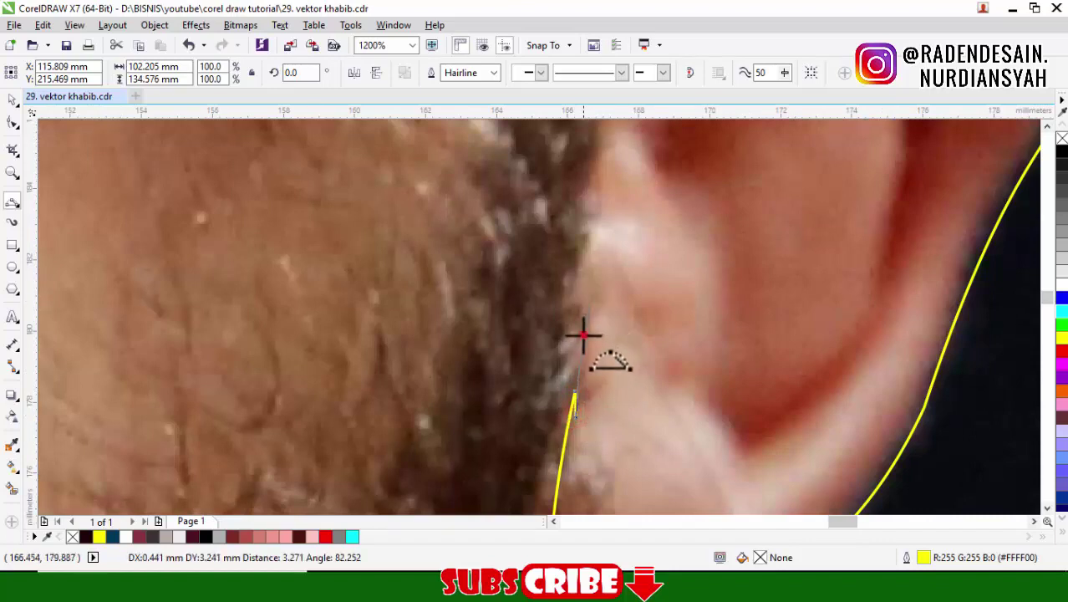
left_click(587, 304)
scroll(555, 362, "down", 1)
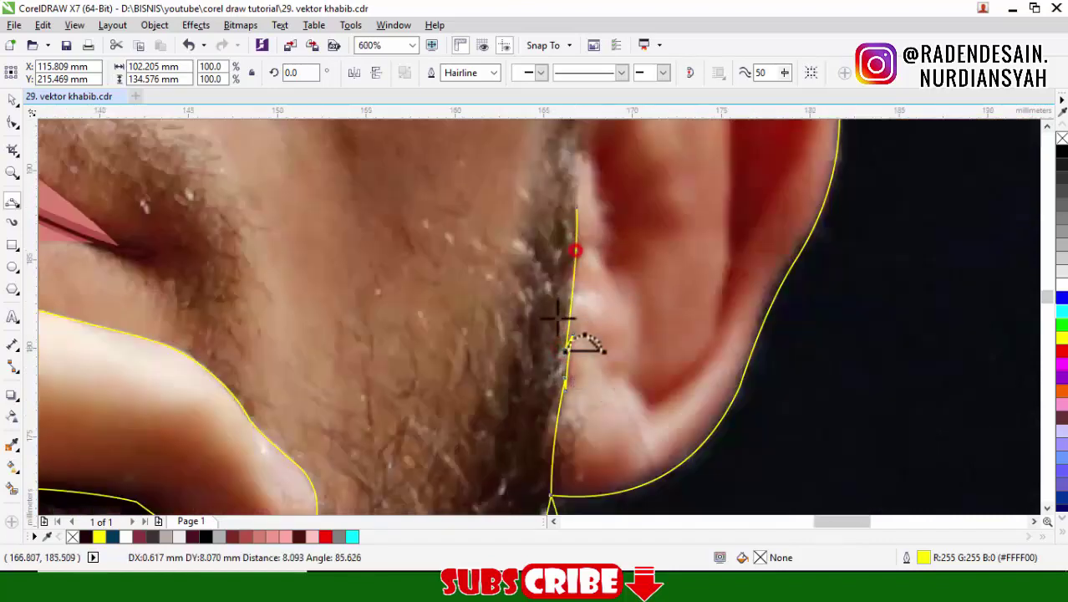
scroll(562, 322, "down", 3)
scroll(557, 311, "up", 2)
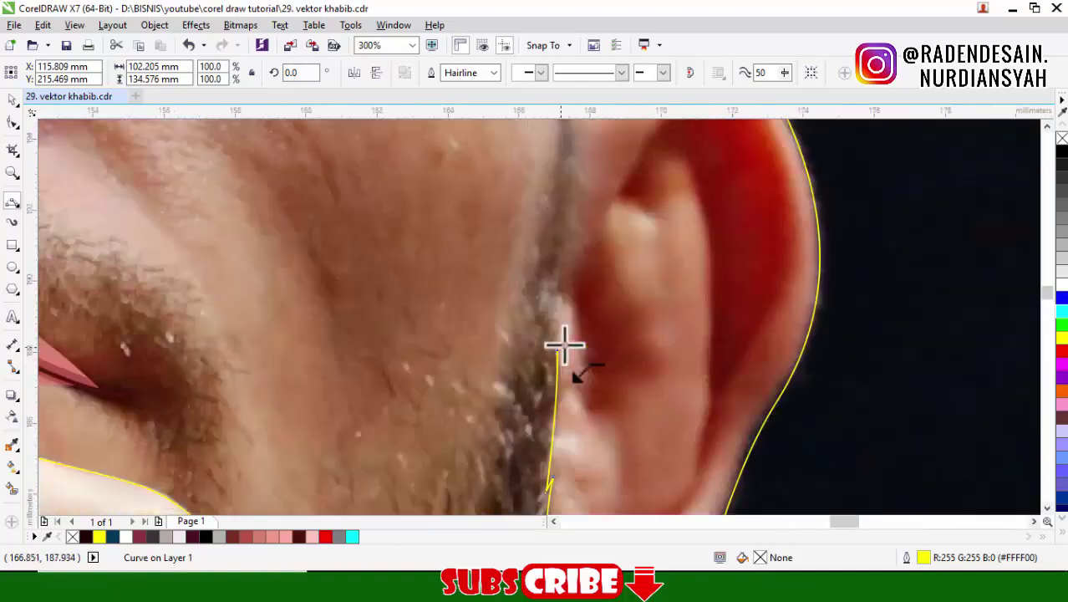
Add a small notch beside the middle of the ear and extend the curve a short way up the sideburn
scroll(565, 346, "up", 1)
left_click(550, 356)
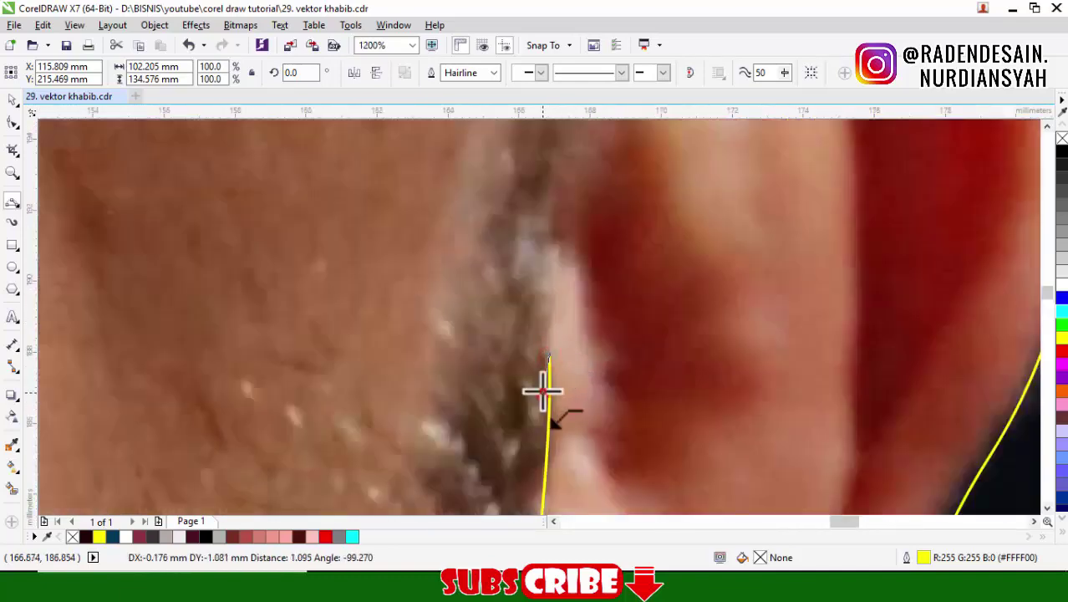
left_click_drag(543, 391, 542, 391)
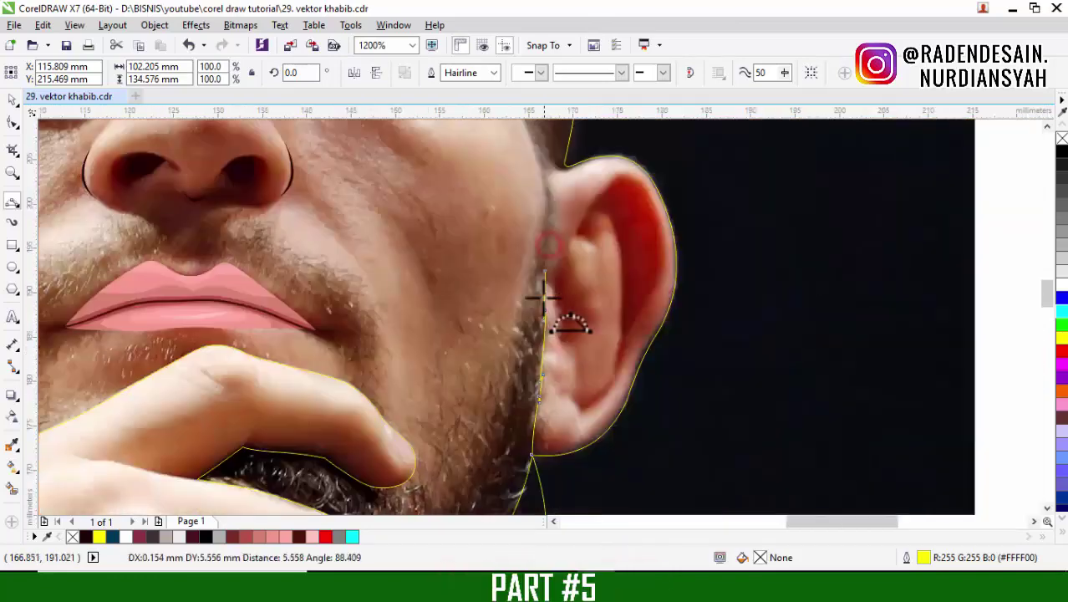
scroll(554, 200, "up", 1)
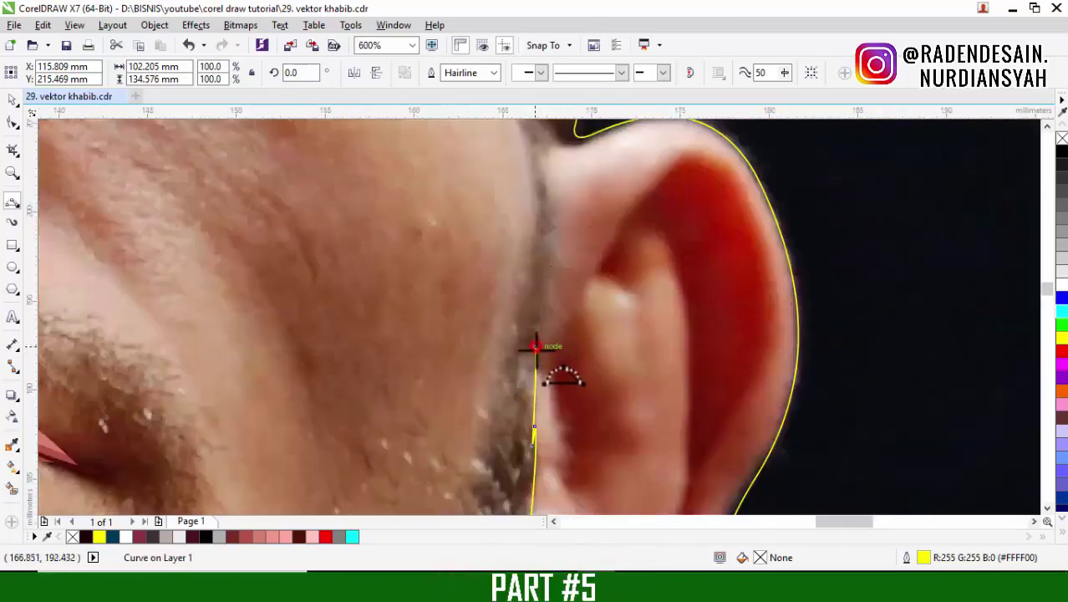
mouse_move(536, 346)
left_mouse_down()
mouse_move(544, 363)
mouse_move(537, 353)
left_mouse_up()
Redo the notch at the upper sideburn and continue the curve up along the ear's front edge
scroll(537, 353, "up", 1)
key("ctrl+z")
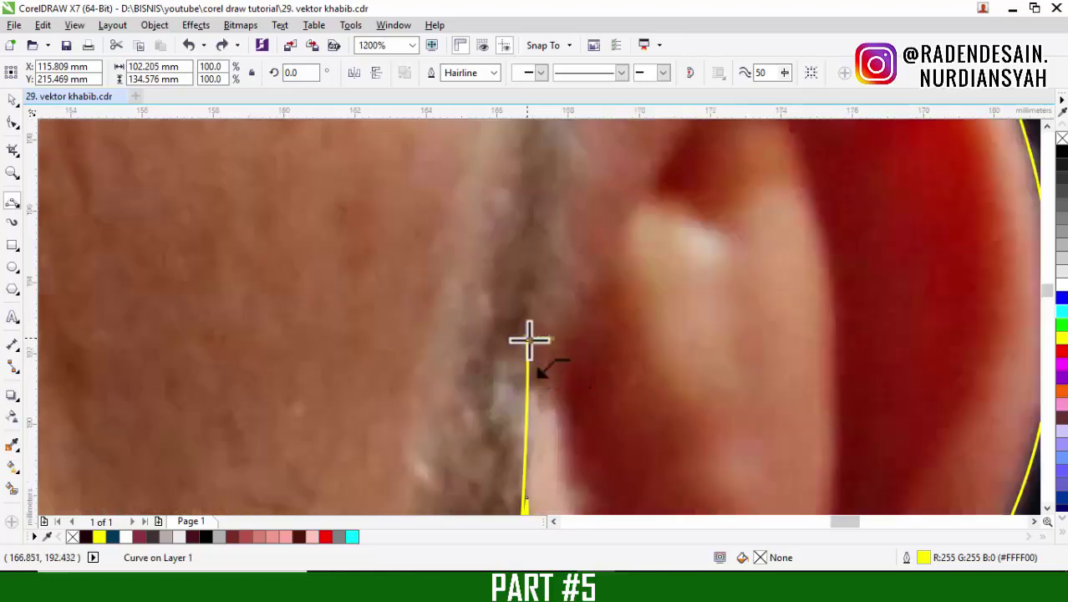
left_click(529, 343)
scroll(542, 368, "down", 1)
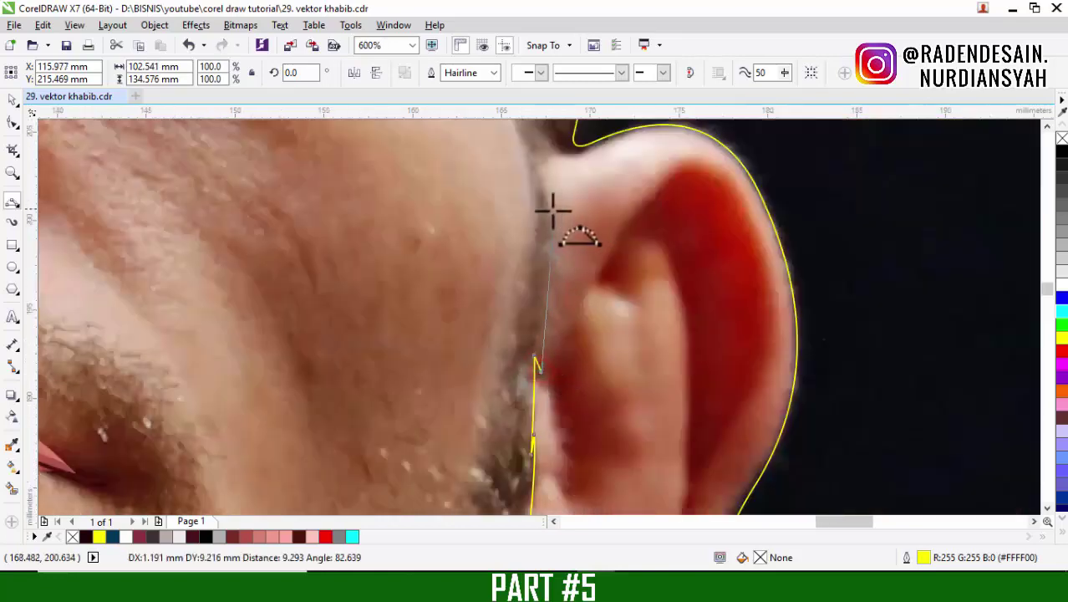
scroll(549, 258, "down", 2)
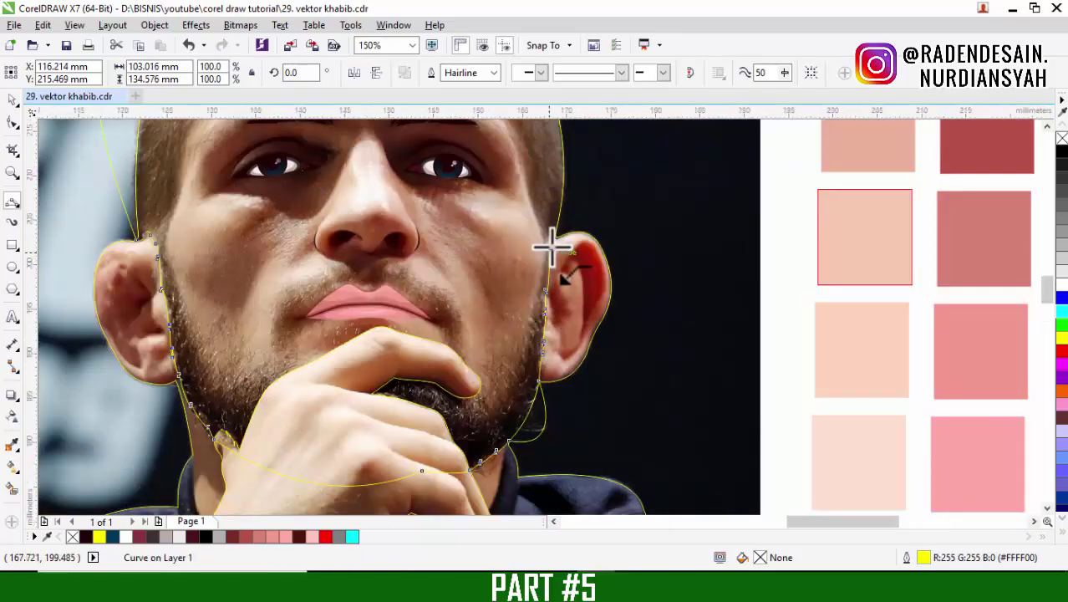
Round the curve over the ear's upper base and connect it to the outline at the top of the ear
scroll(551, 248, "up", 3)
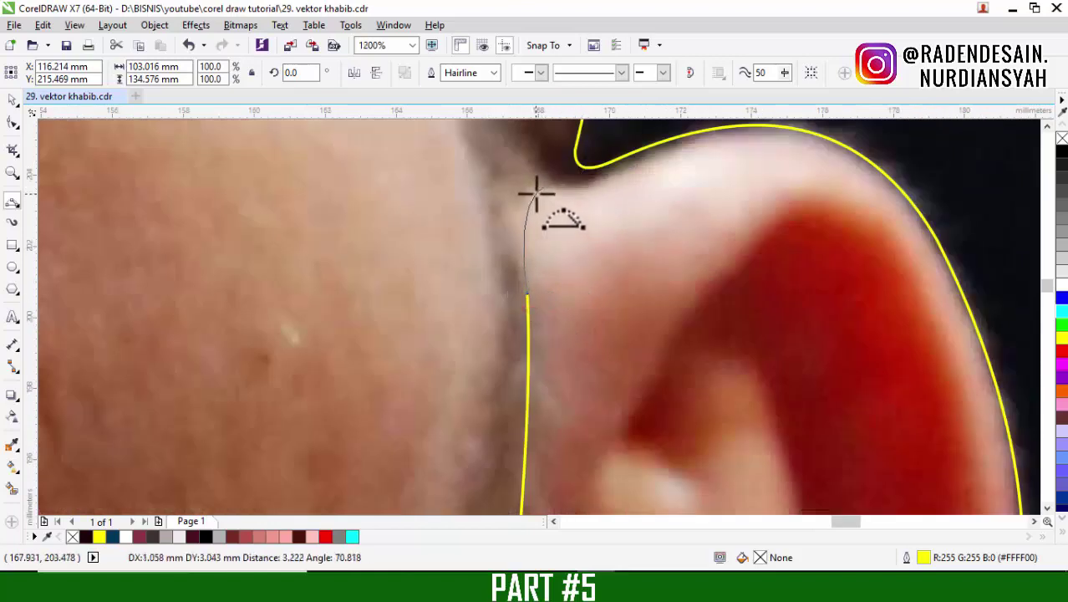
left_click(565, 182)
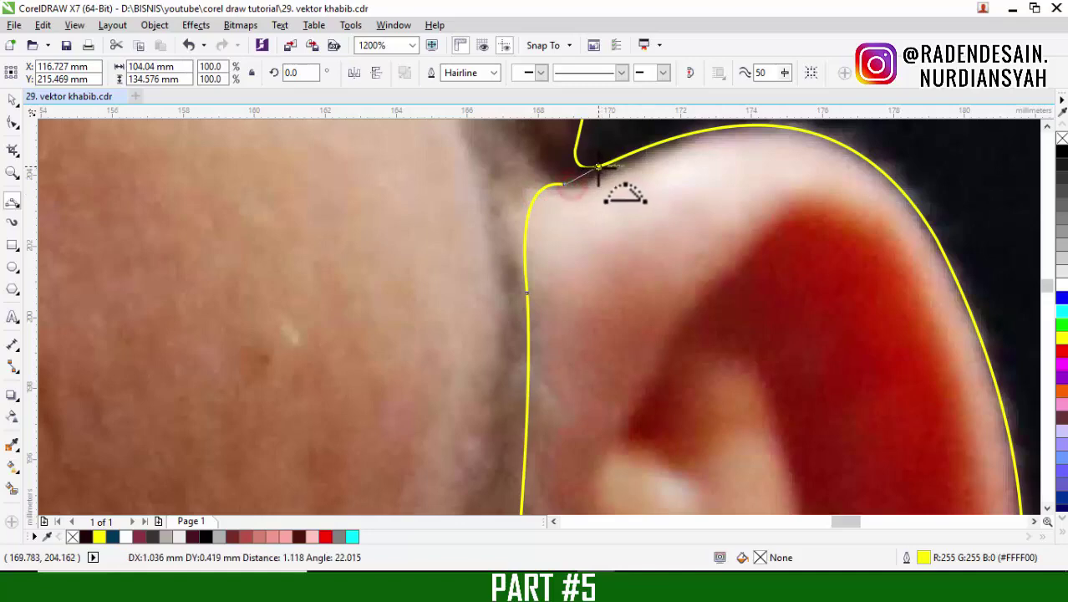
scroll(591, 175, "down", 3)
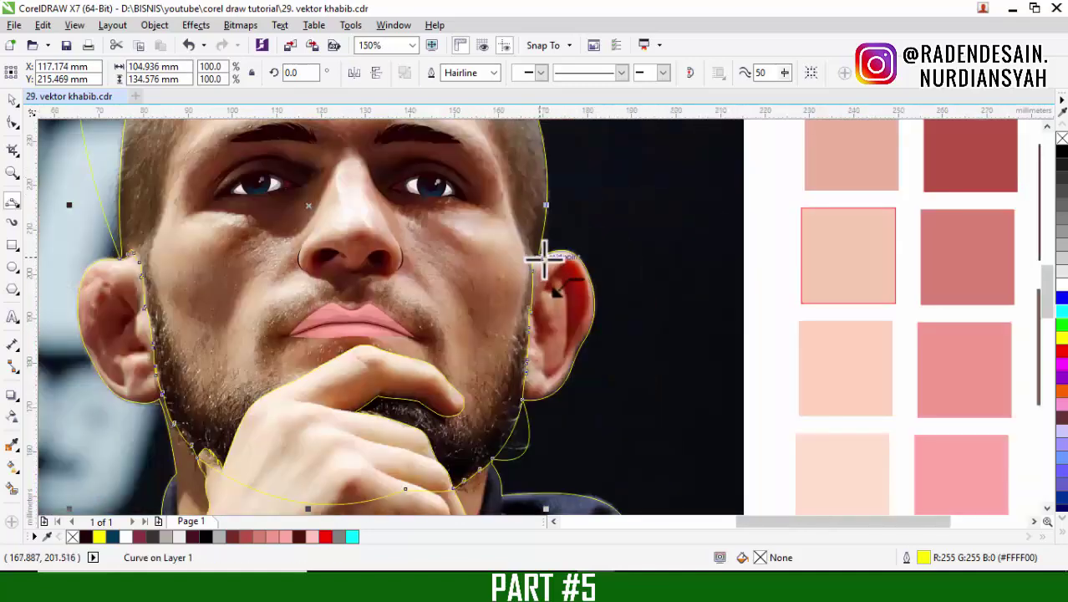
Close the face curve with a wide arc outside the head, joining the ear end to the end above the hair
scroll(616, 220, "down", 2)
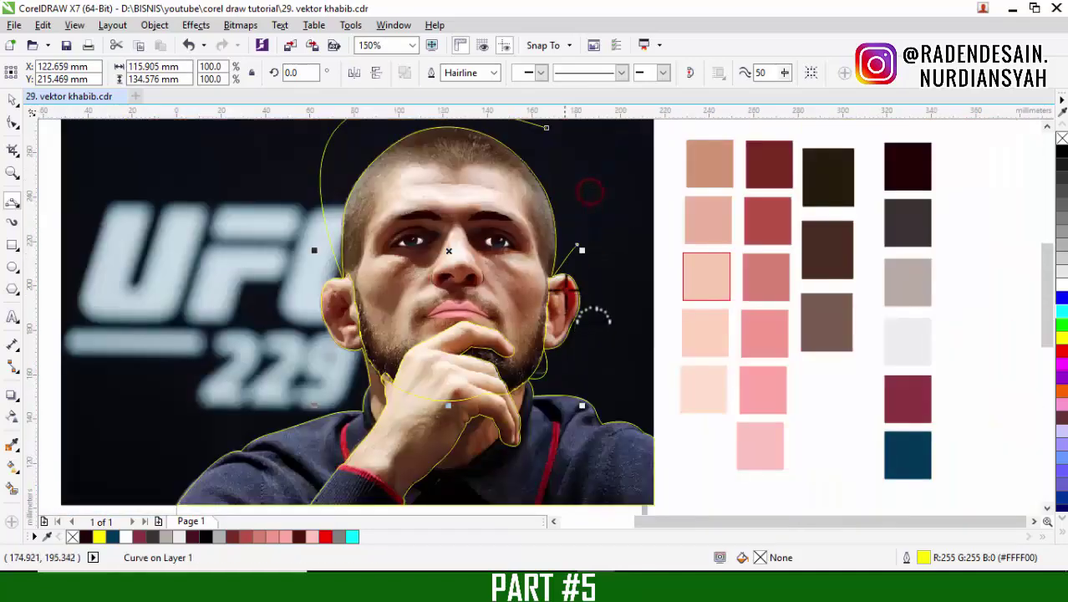
left_click_drag(547, 128, 578, 245)
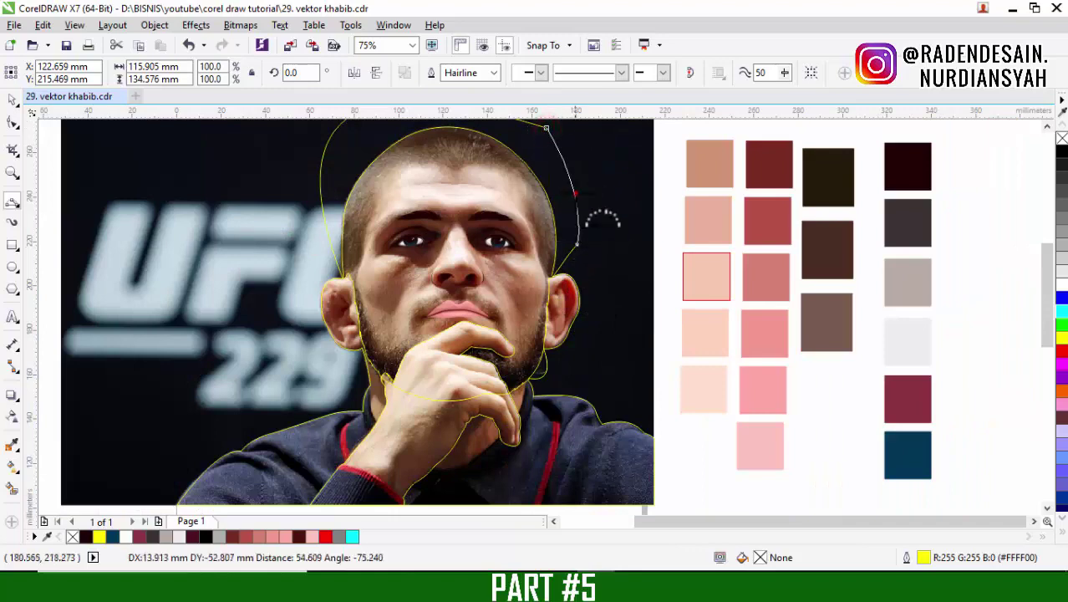
left_click(576, 193)
scroll(547, 250, "up", 2)
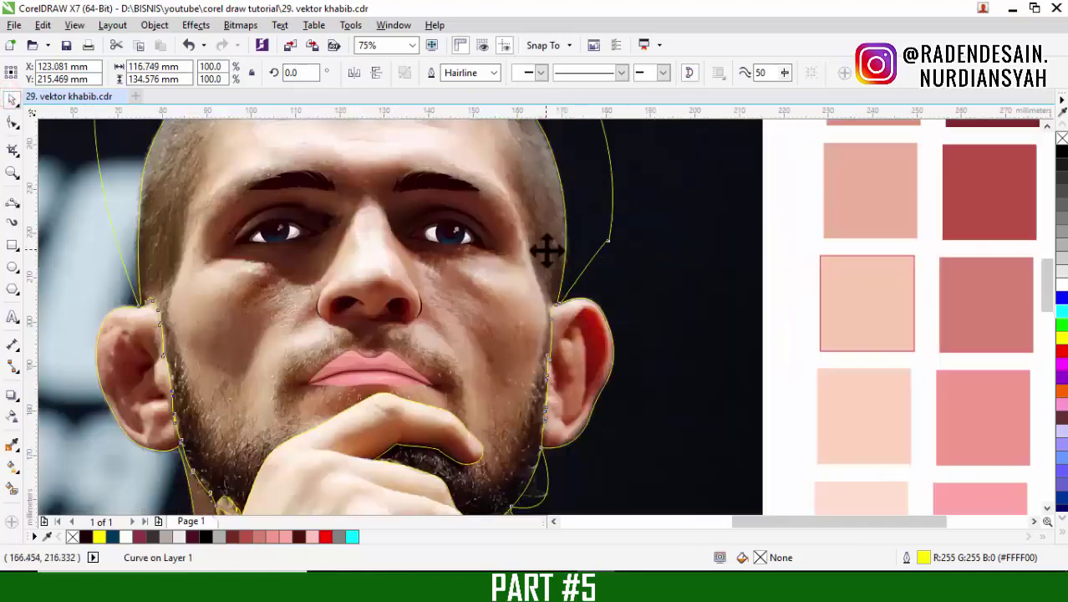
Intersect the closed face curve with the head-and-body outline to create the face shape
left_click(573, 348, "shift")
left_click(480, 73)
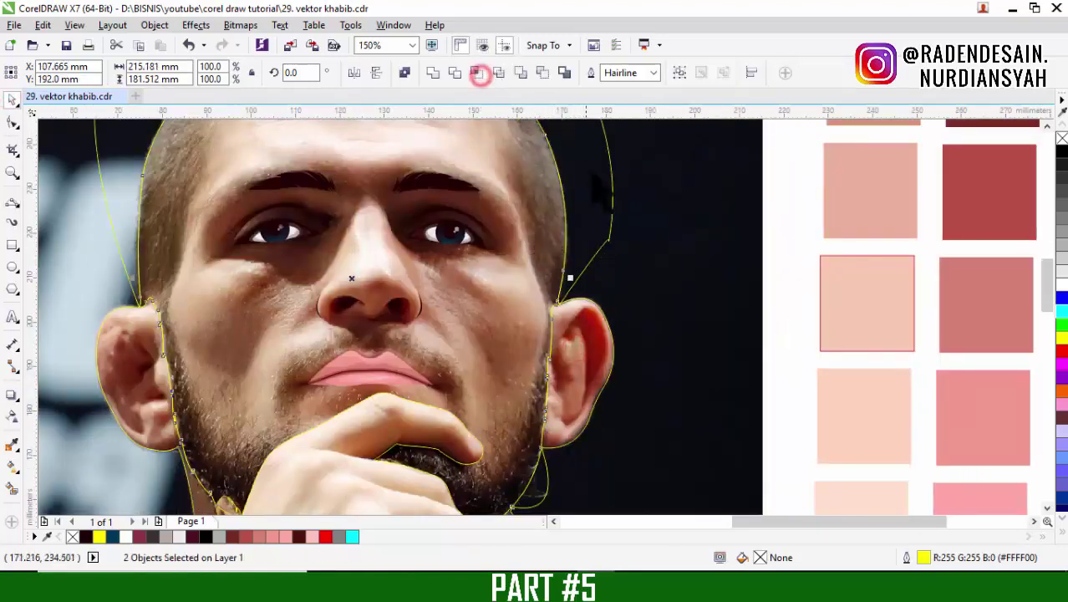
scroll(607, 201, "down", 2)
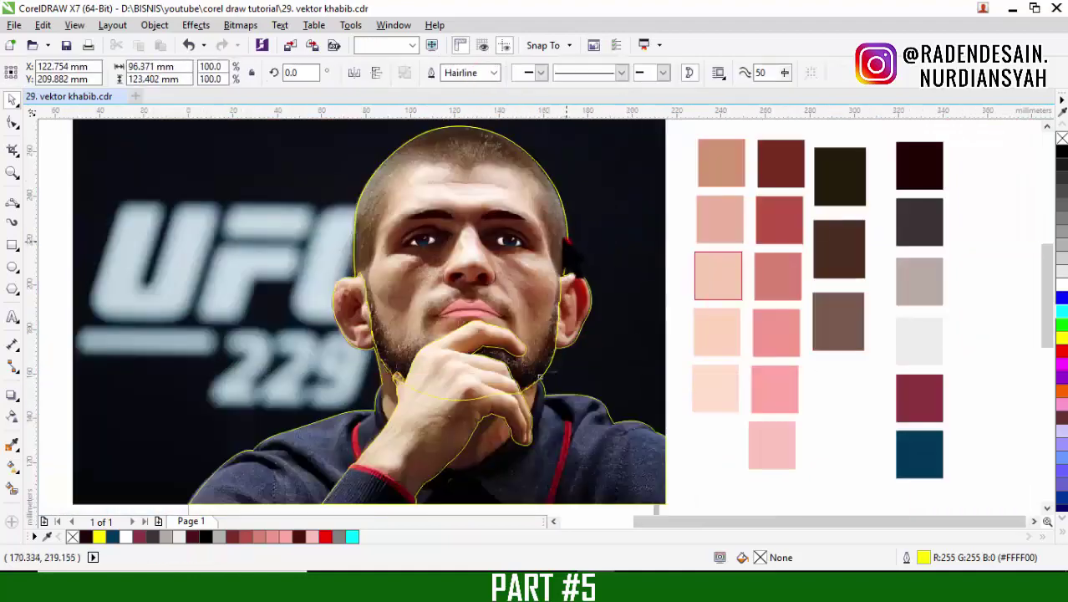
Test the new face shape with a grey fill, undo the fill and deselect the shape
left_click(1062, 226)
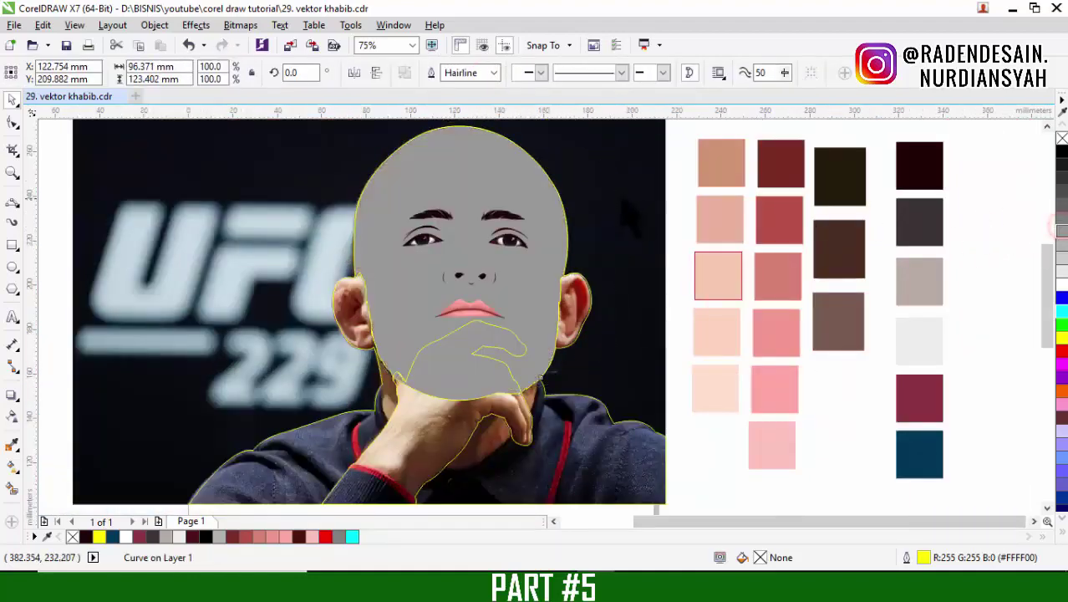
key("ctrl+z")
left_click(613, 196)
Start the hairline with a three-point curve about 12 mm long, from the top of the red-lit ear up the edge of the face
left_click(12, 201)
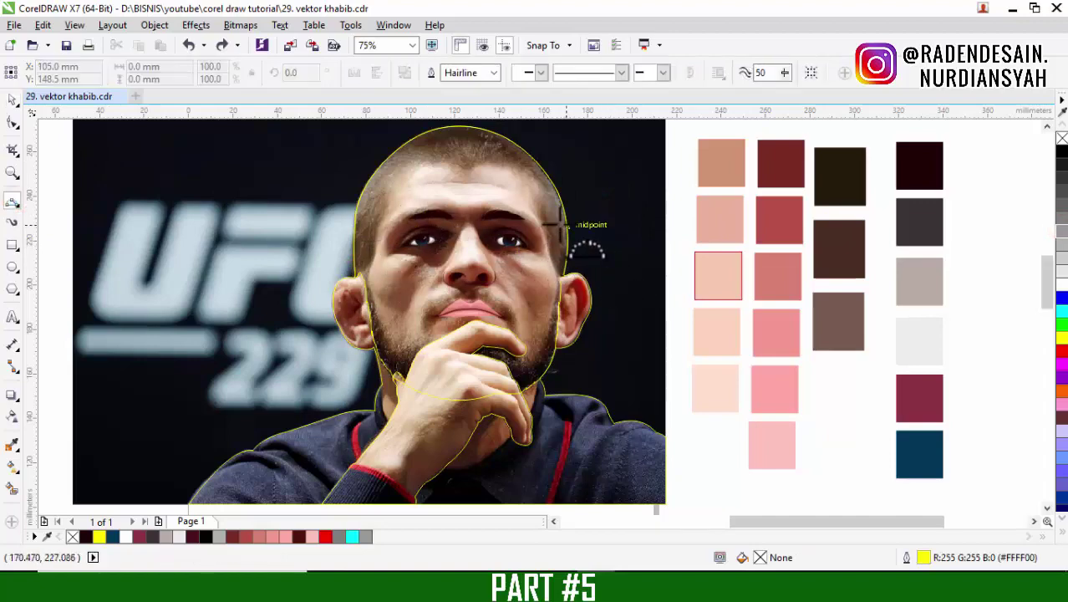
scroll(569, 237, "up", 4)
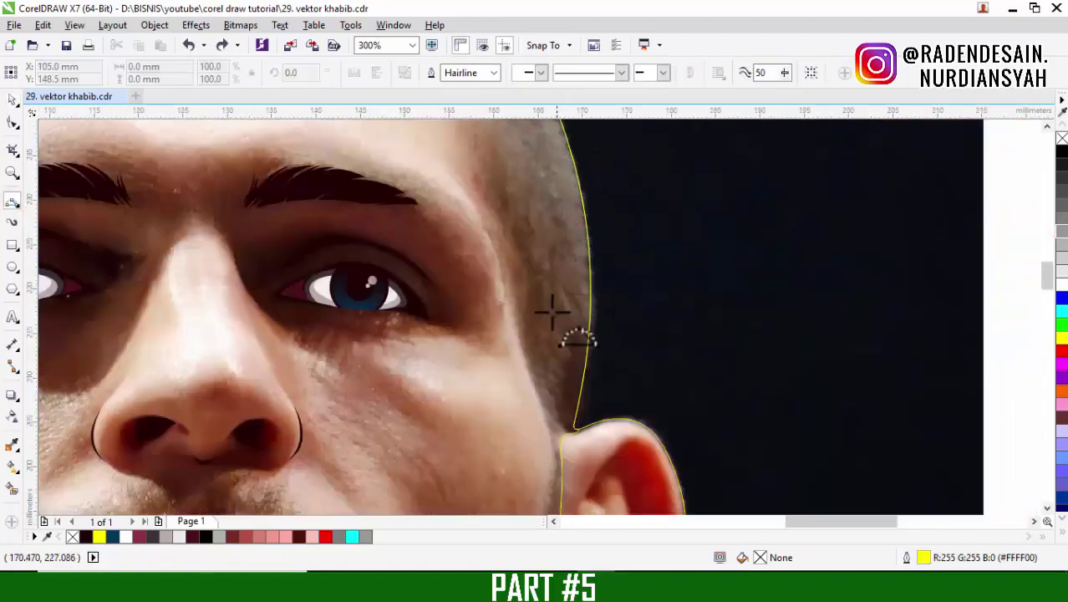
left_click(547, 425)
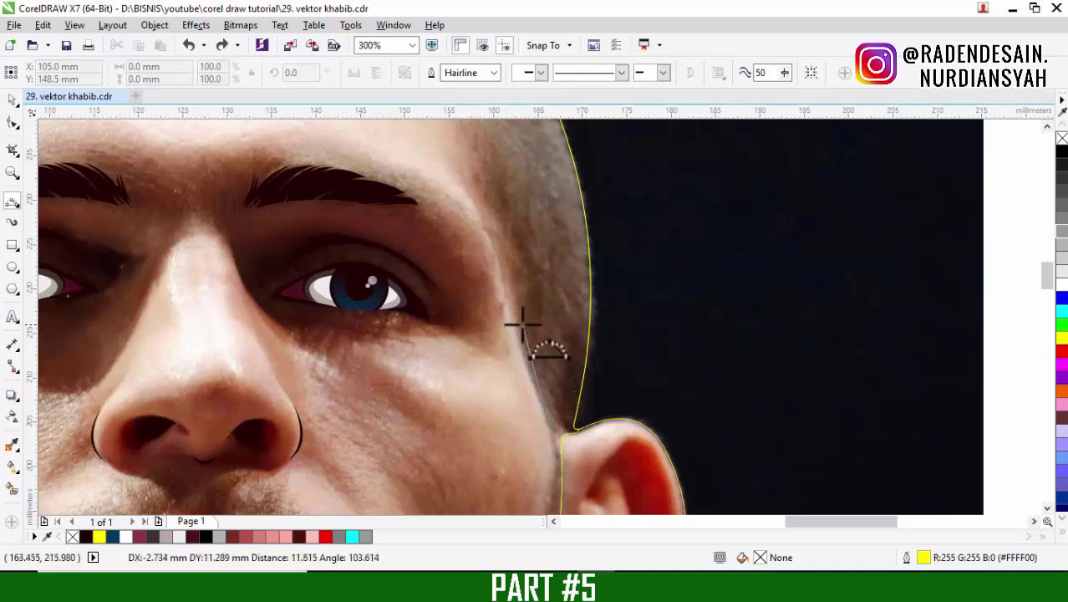
left_click(525, 352)
scroll(551, 376, "down", 4)
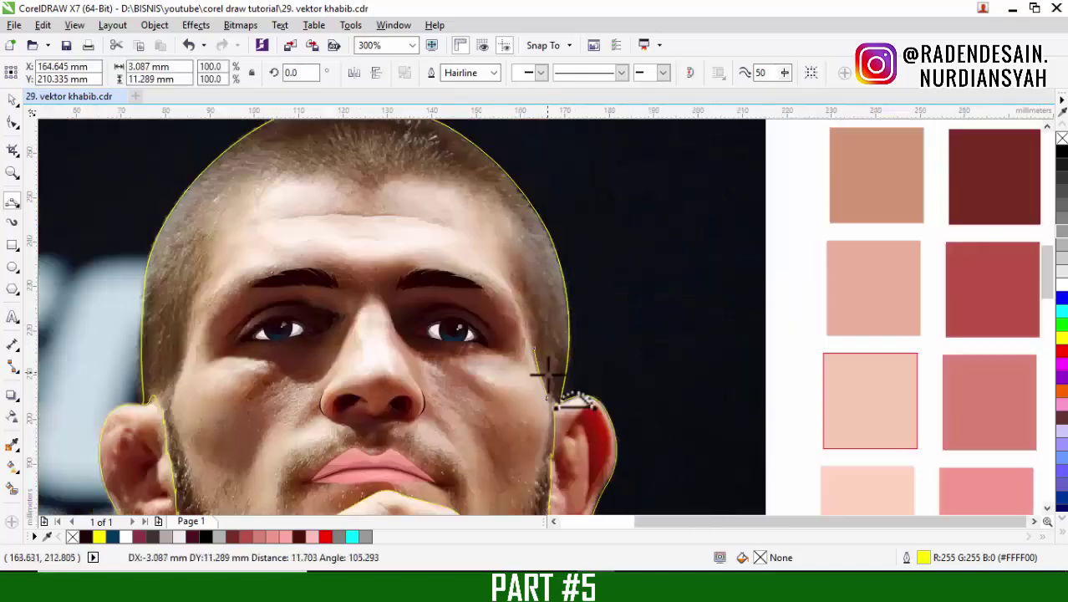
Extend the hairline curve with gently bent segments up the temple to beside the outer end of the eyebrow
scroll(551, 367, "up", 4)
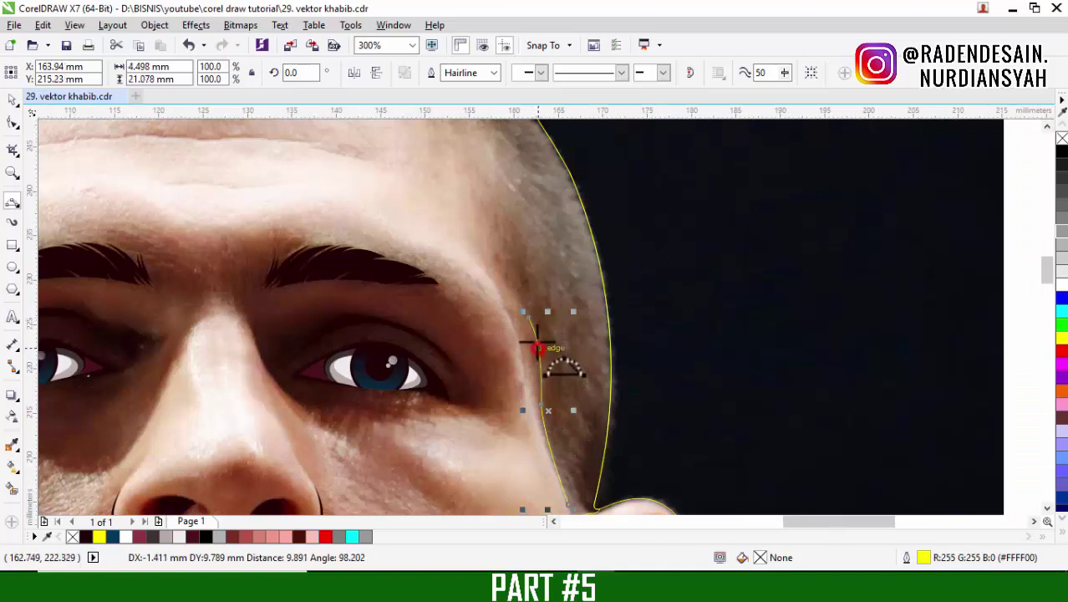
left_click(528, 316)
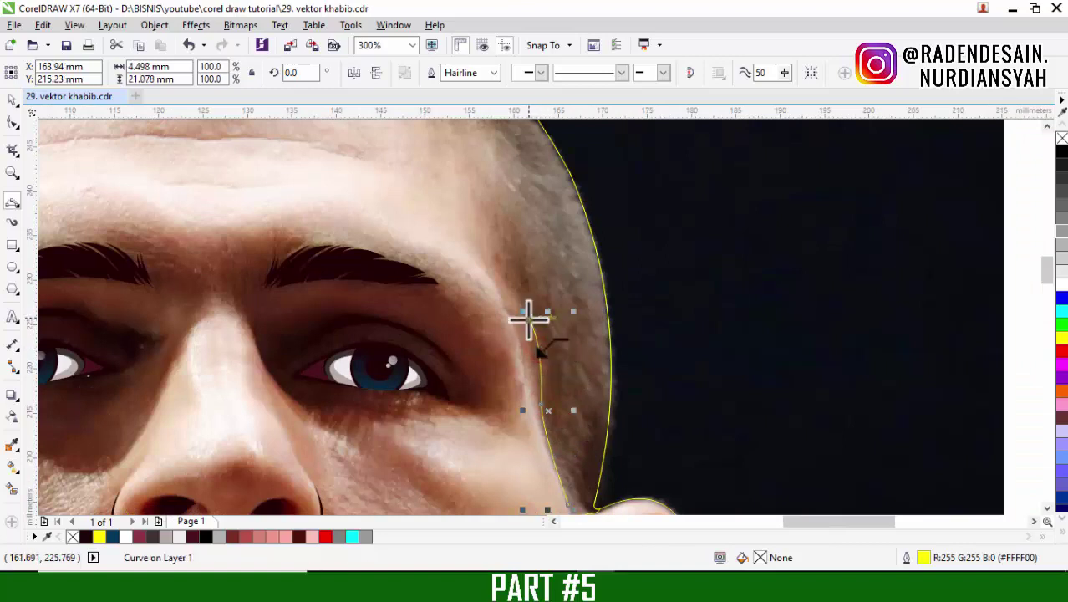
left_click(505, 268)
scroll(507, 289, "down", 1)
scroll(529, 289, "down", 1)
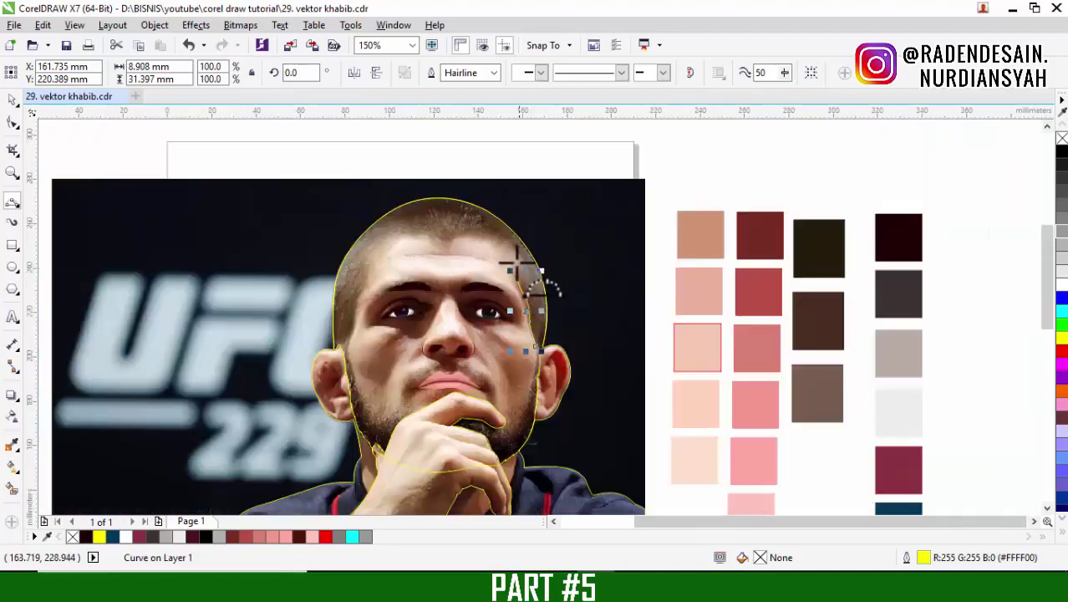
Carry the hairline curve around the upper corner of the forehead and onto the forehead's hair edge
scroll(520, 274, "up", 2)
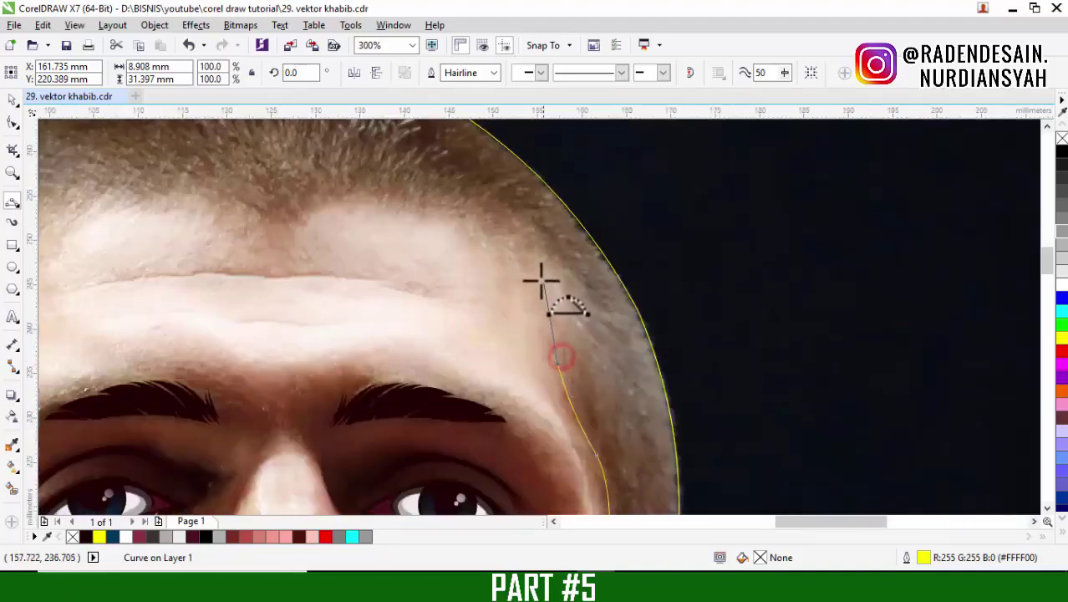
key("ctrl+z")
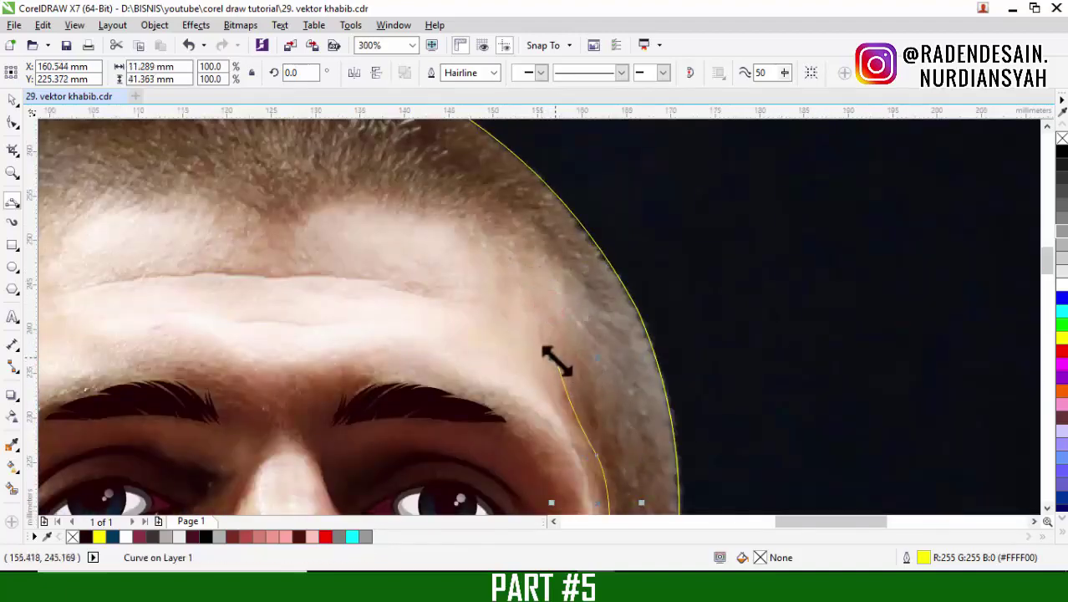
left_click(540, 296)
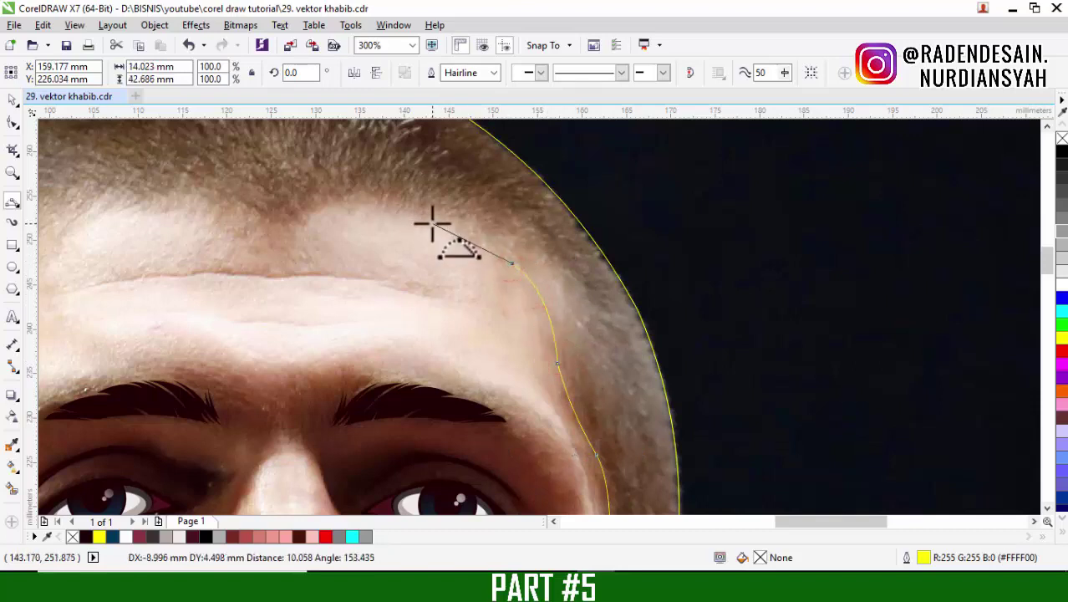
left_click(472, 234)
scroll(351, 209, "up", 1)
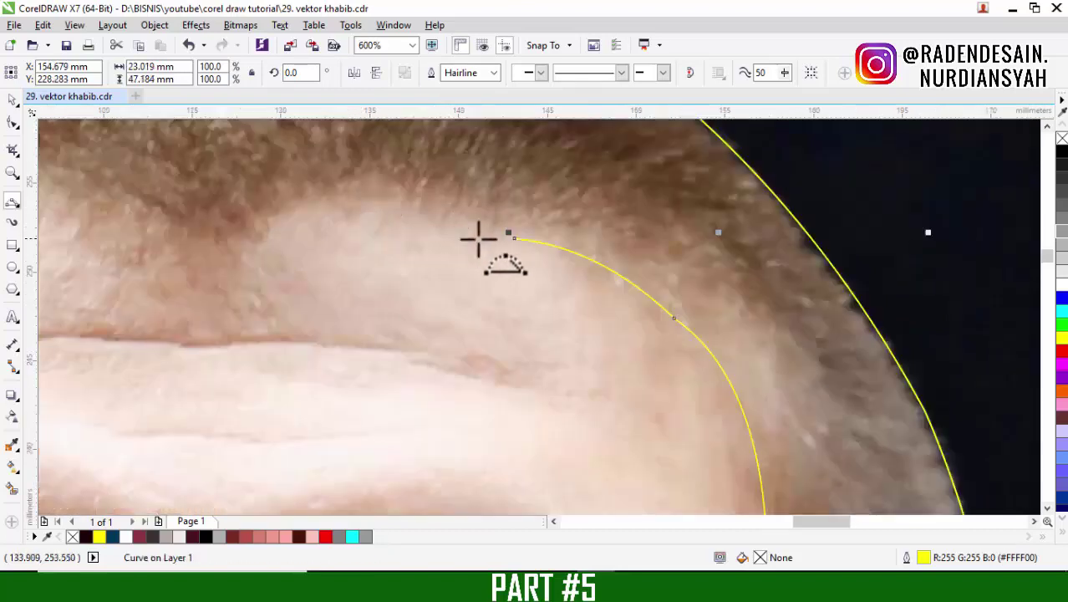
Add a short, nearly flat segment along the forehead's hair edge, and undo the arc tried after it
left_click(511, 240)
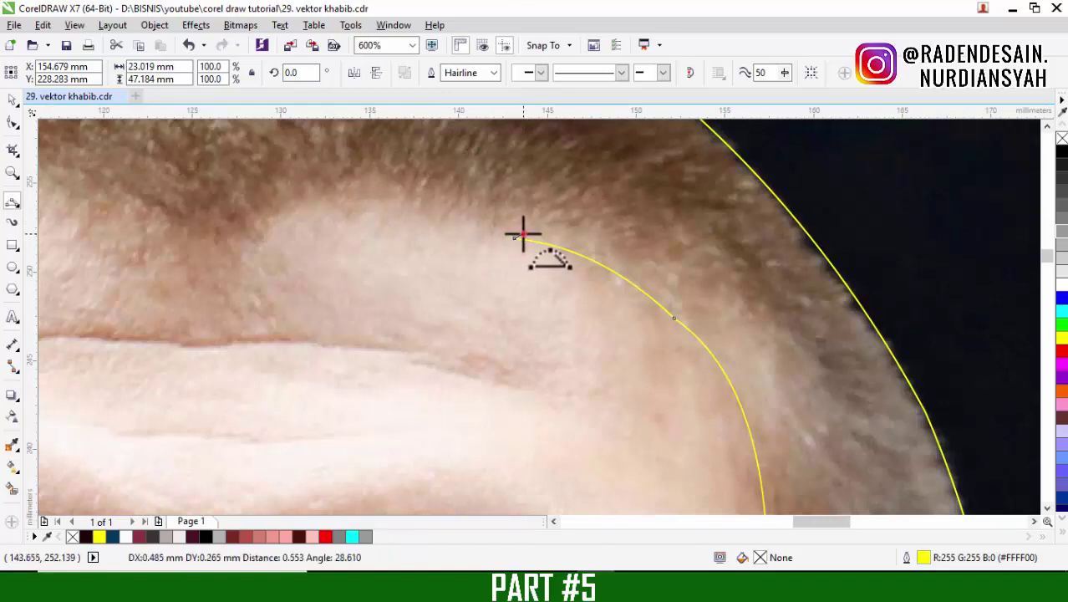
left_click(523, 234)
left_click_drag(523, 234, 444, 229)
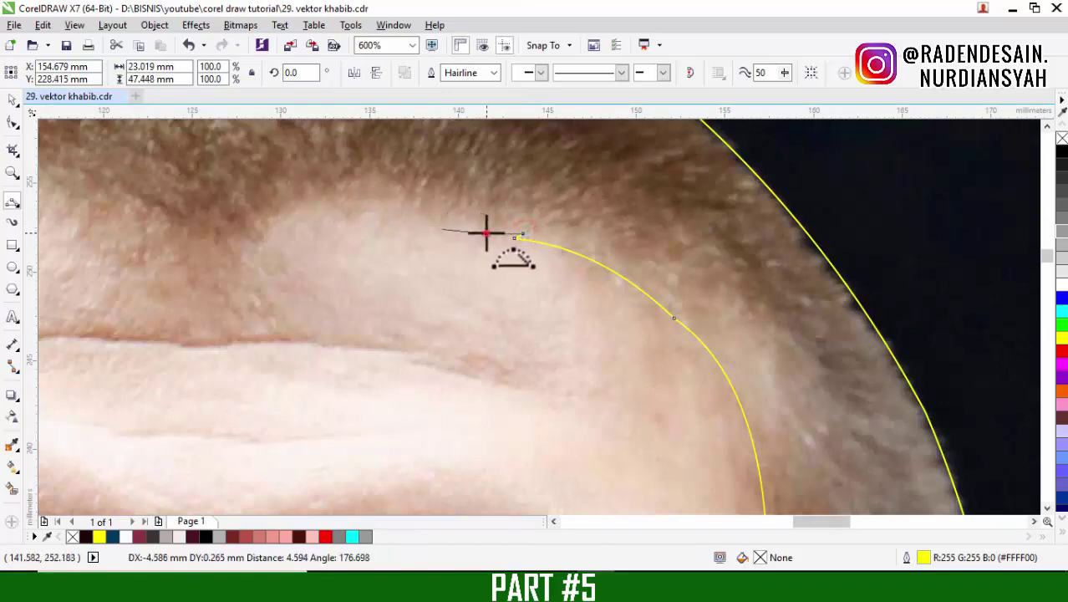
left_click(442, 229)
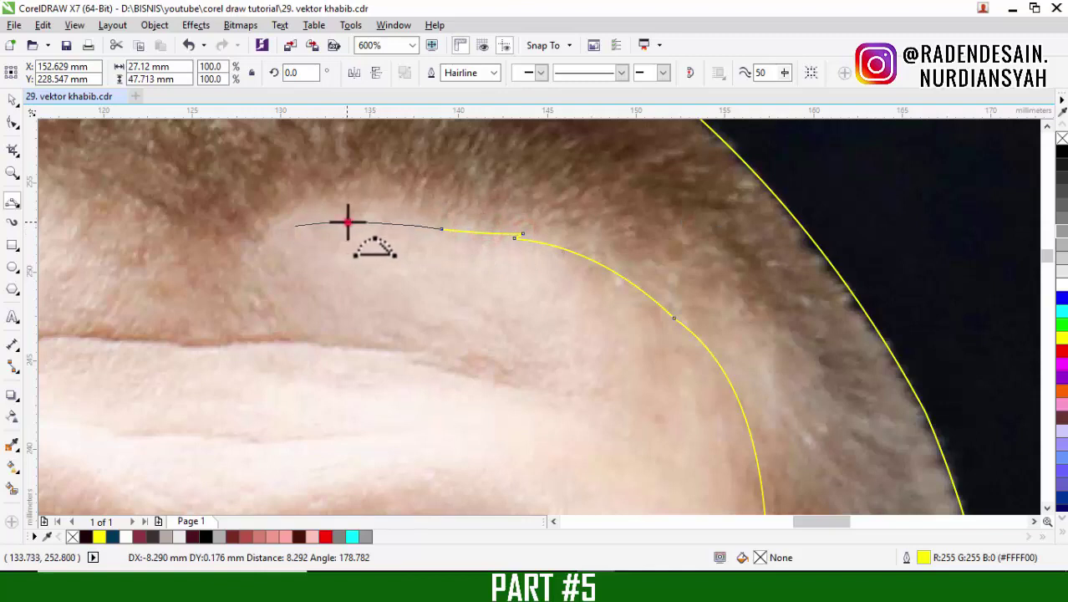
left_click(348, 222)
key("ctrl+z")
key("ctrl+z")
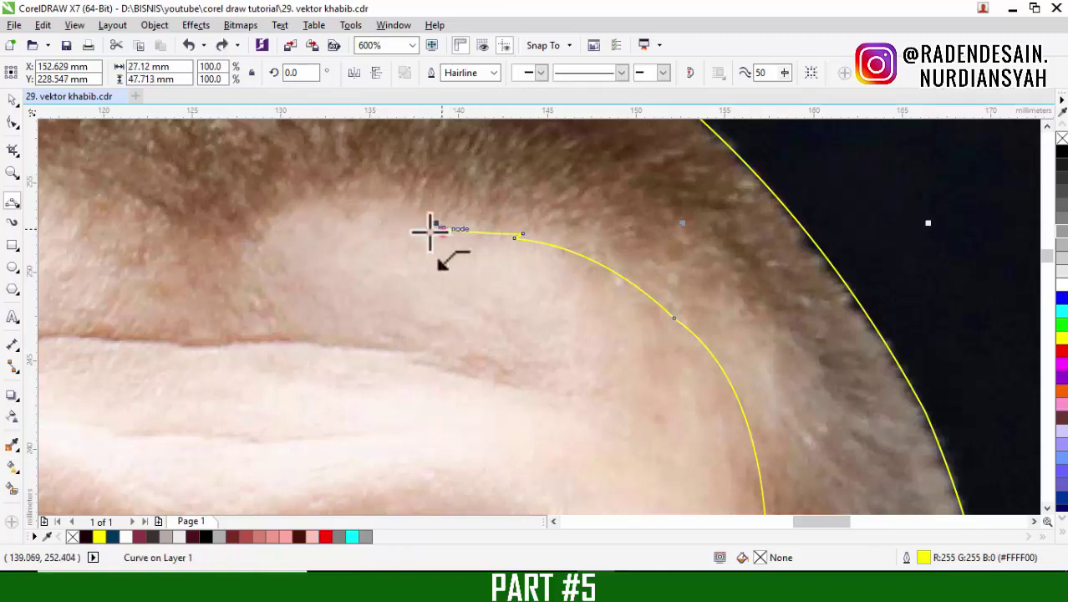
Continue the hairline with a shallow arch over the forehead and a dip beneath the central hair peak
left_click(441, 230)
left_click_drag(280, 225, 341, 218)
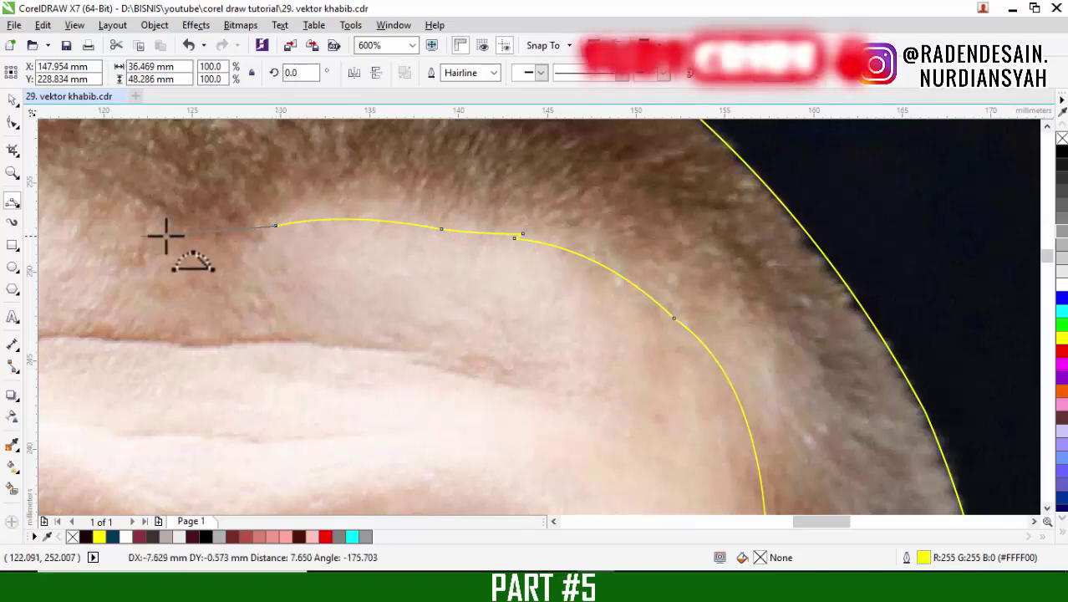
left_click_drag(209, 234, 429, 235)
scroll(512, 238, "down", 2)
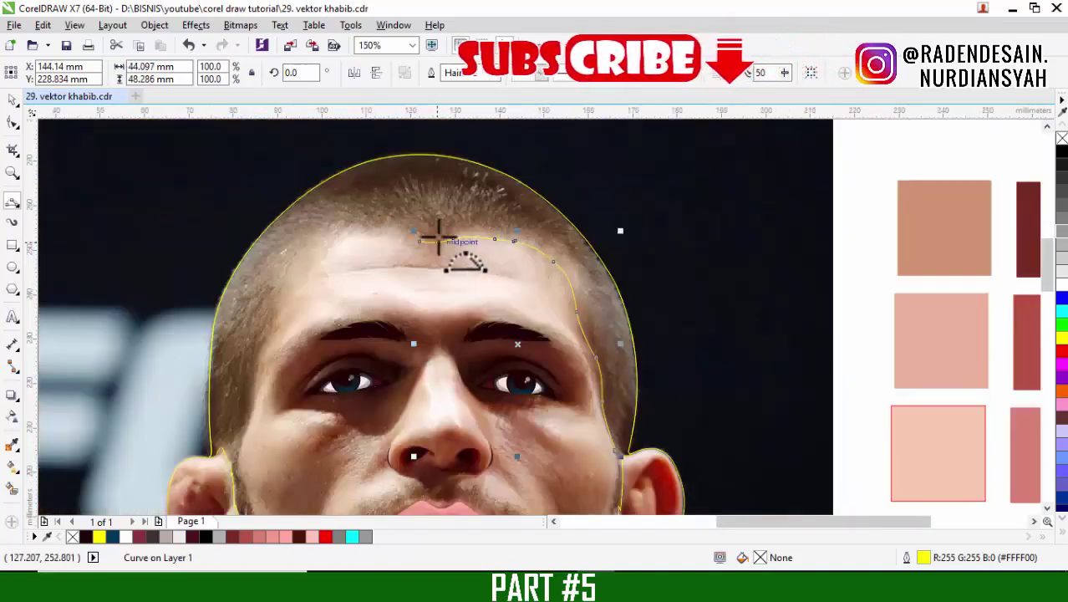
scroll(438, 237, "up", 2)
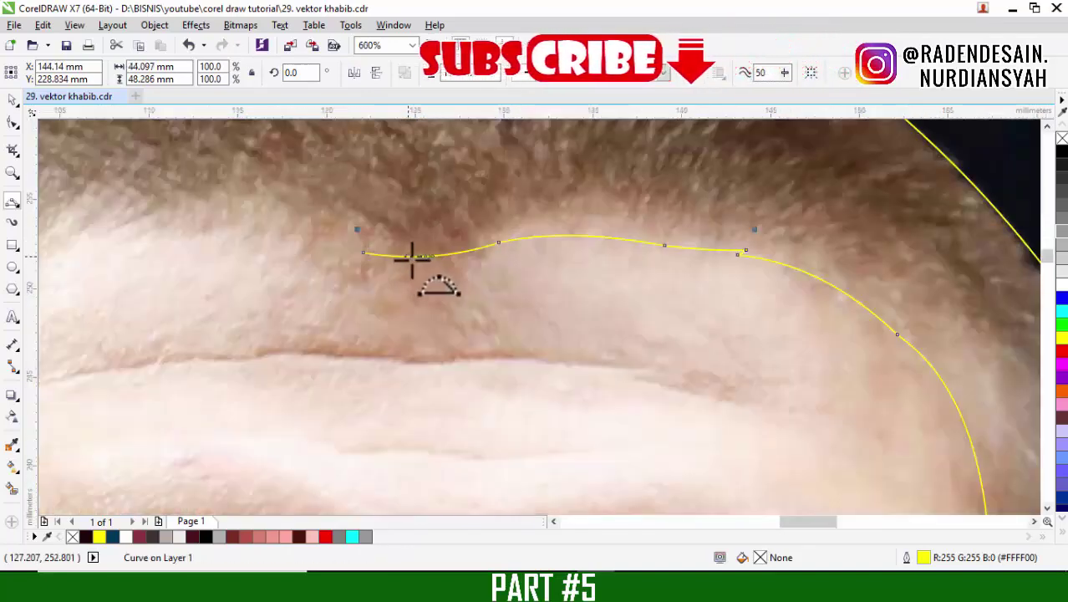
Extend the hairline from the central dip with a slightly rising segment onto the other half of the forehead
left_click(359, 251)
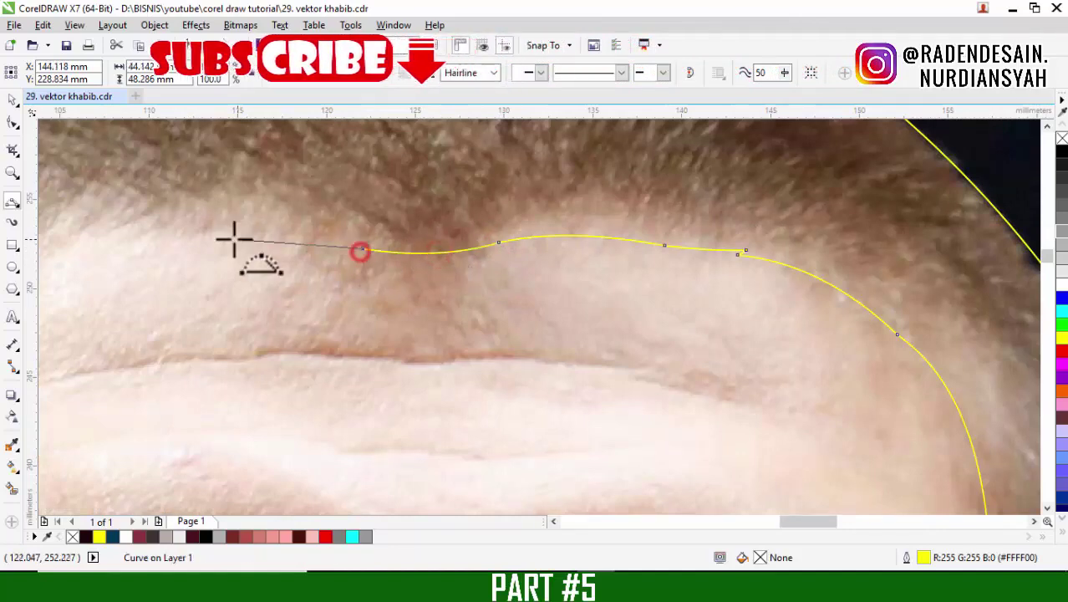
left_click_drag(214, 231, 274, 235)
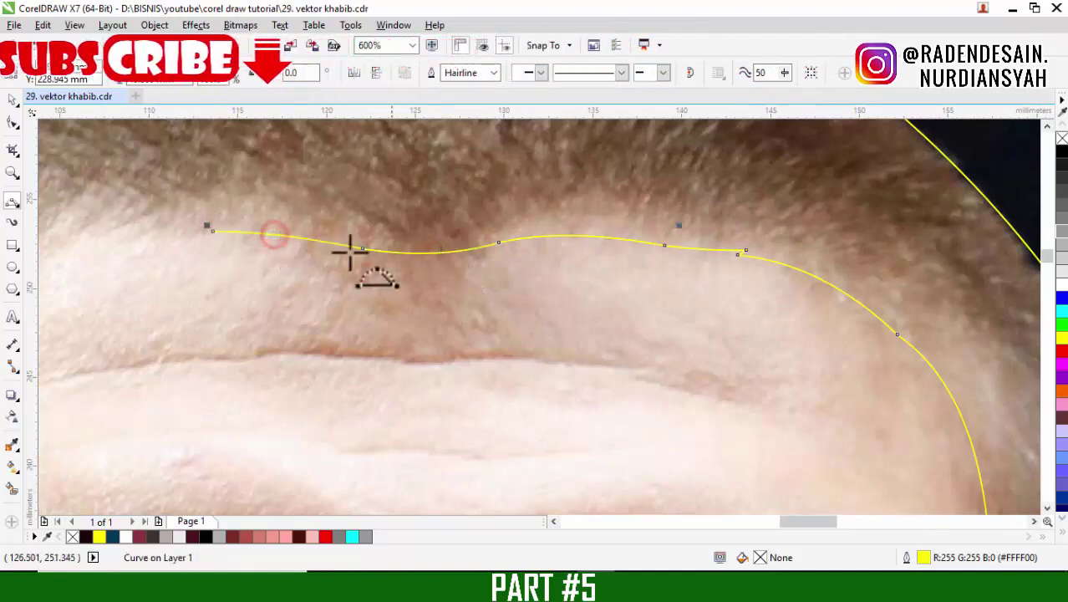
scroll(220, 239, "up", 1)
left_click(219, 221)
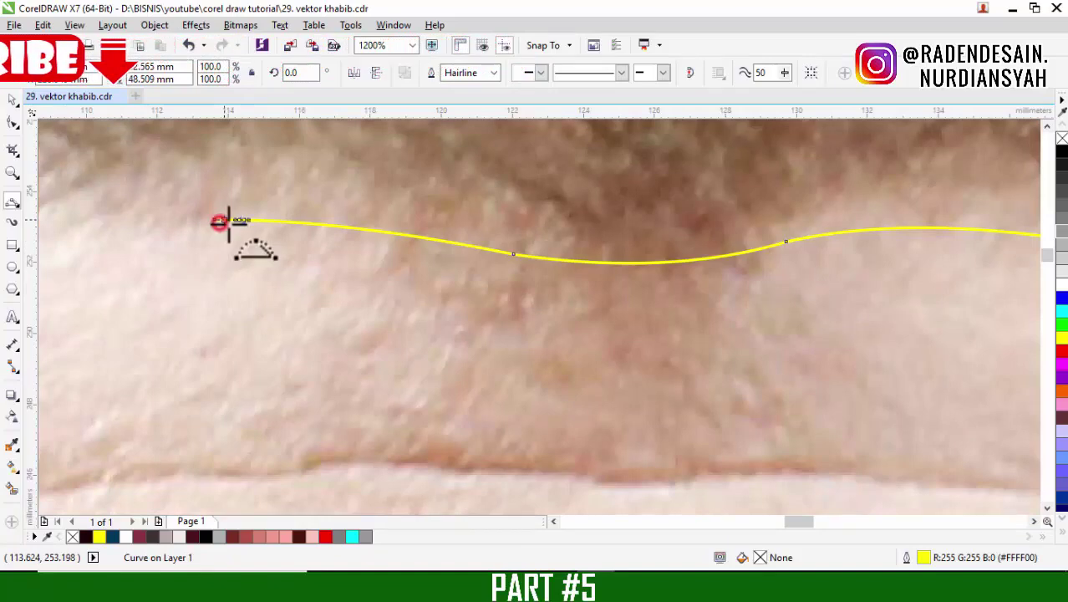
scroll(353, 262, "down", 3)
scroll(469, 265, "up", 2)
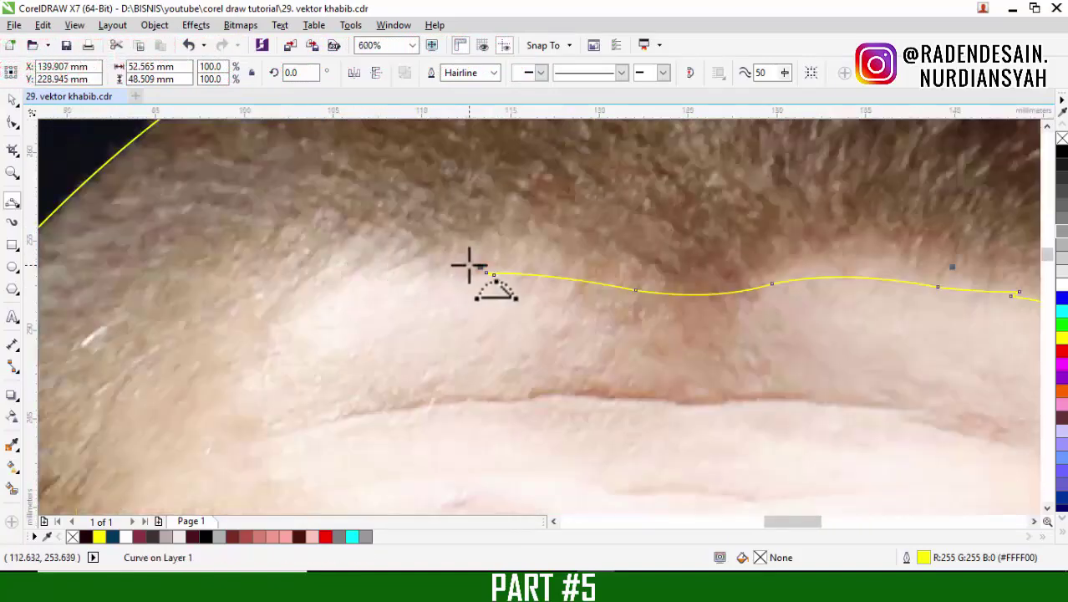
left_click(489, 274)
left_click_drag(279, 298, 361, 273)
scroll(361, 273, "down", 2)
scroll(448, 269, "up", 1)
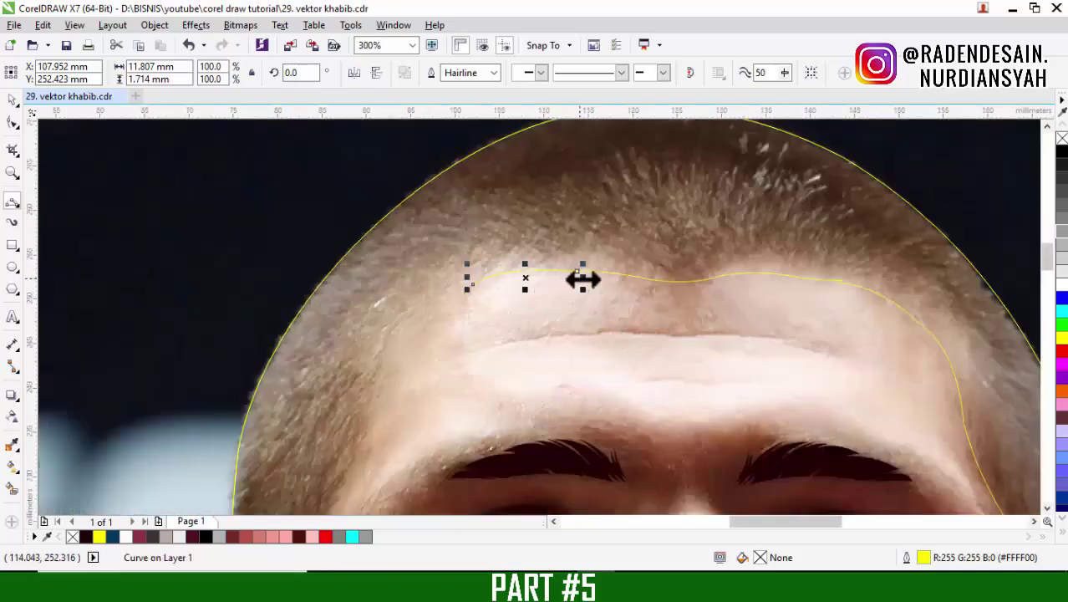
scroll(573, 275, "up", 1)
key("ctrl+z")
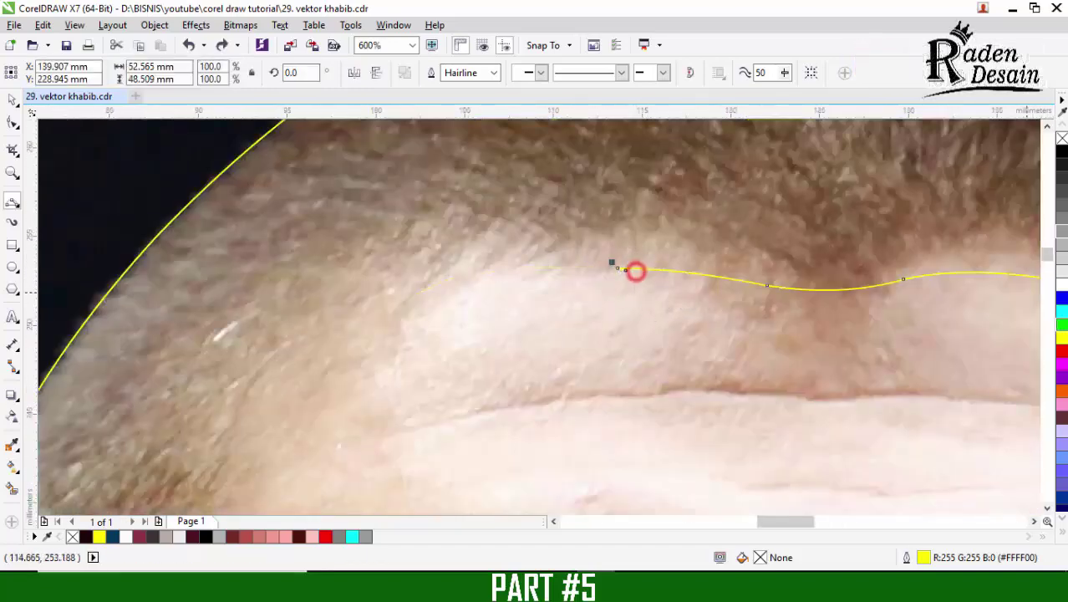
Colour the hairline curve's outline red and extend it with an arch about 12.6 mm long to the forehead's opposite corner
right_click(1062, 356)
left_click(623, 269)
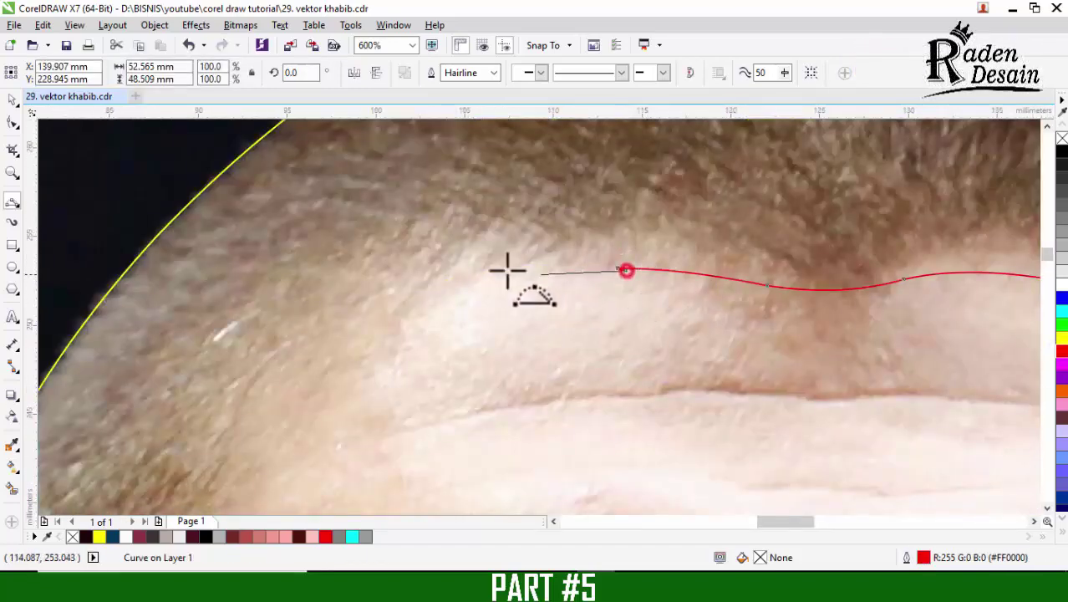
left_click_drag(404, 302, 436, 286)
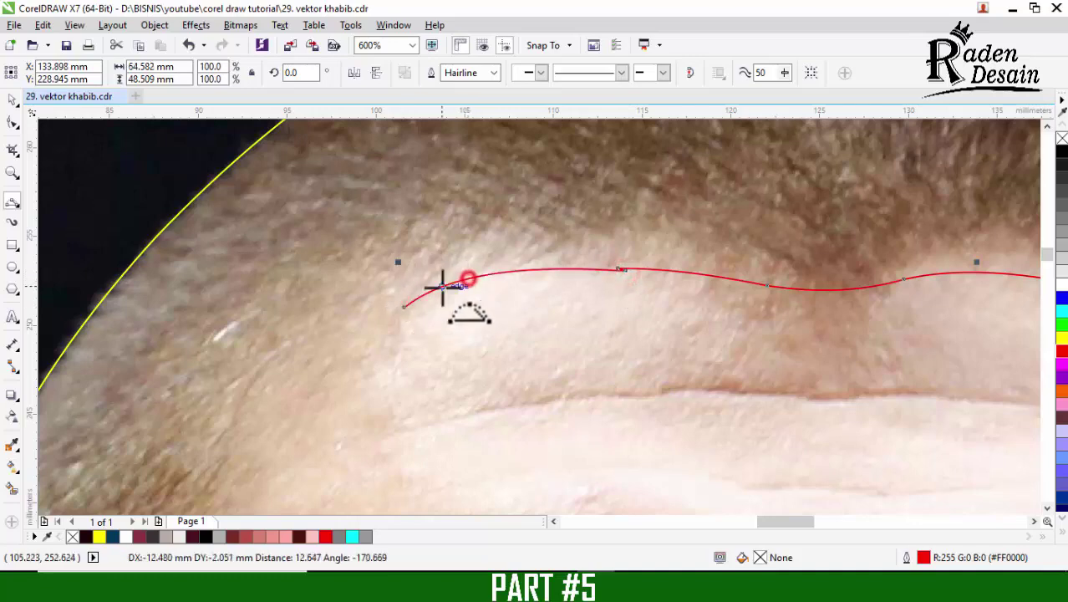
scroll(436, 286, "down", 1)
scroll(493, 298, "down", 1)
scroll(489, 301, "up", 2)
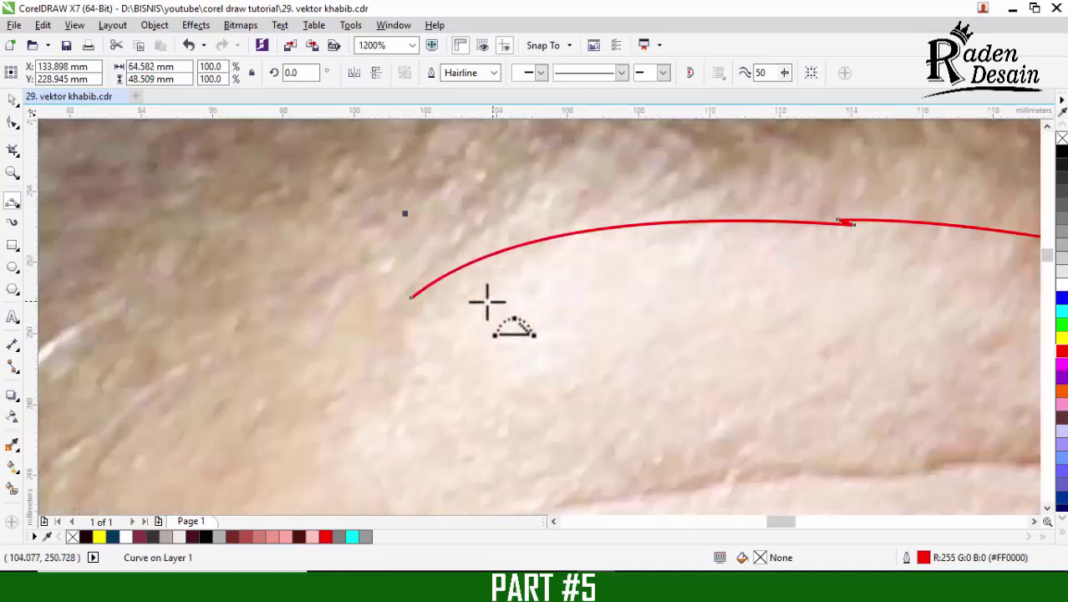
left_click(415, 299)
left_click_drag(422, 285, 320, 420)
scroll(469, 273, "down", 1)
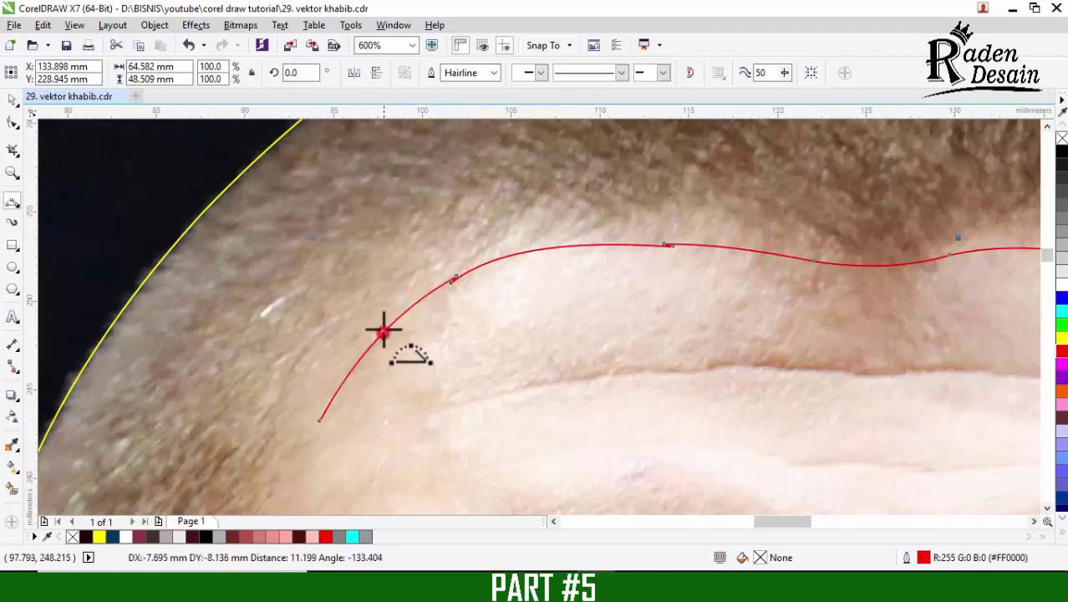
left_click(384, 331)
scroll(390, 325, "down", 2)
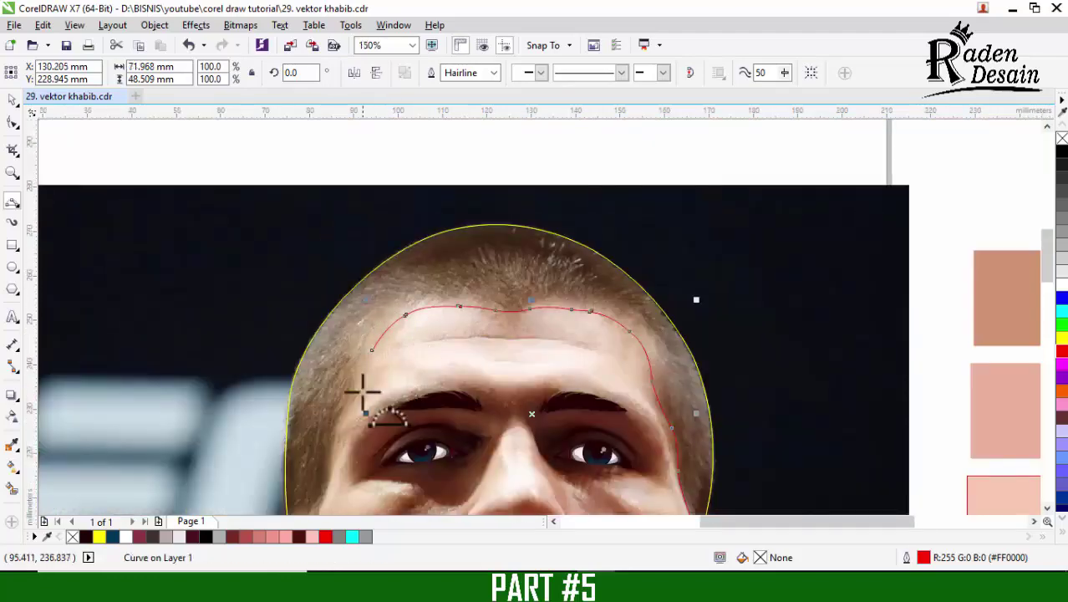
scroll(363, 391, "up", 1)
key("ctrl+z")
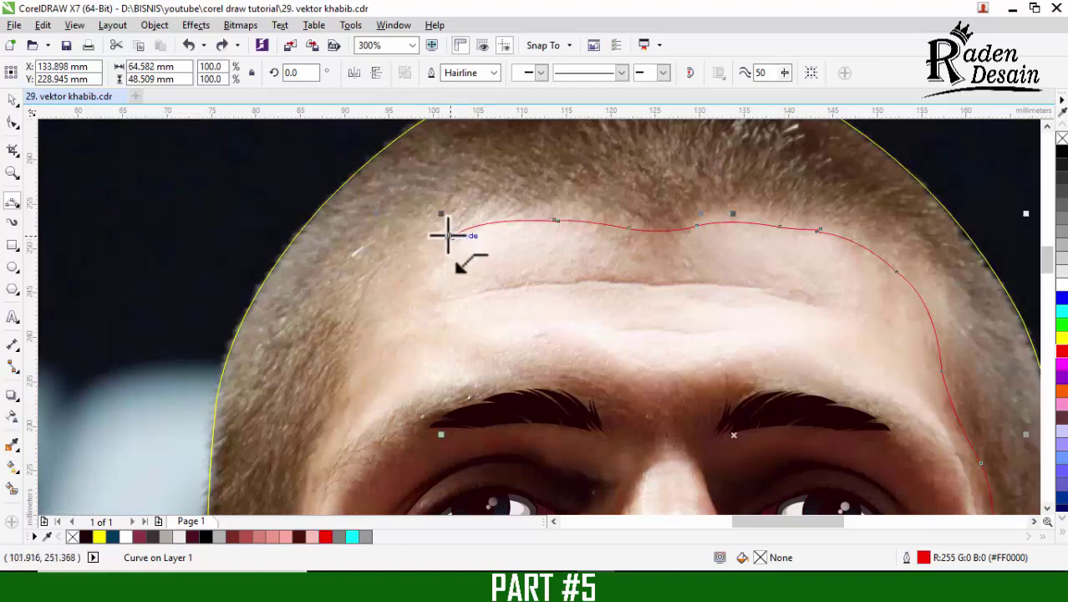
Extend the hairline around the forehead's corner and down the opposite temple to beside the eyebrow
left_click(420, 267)
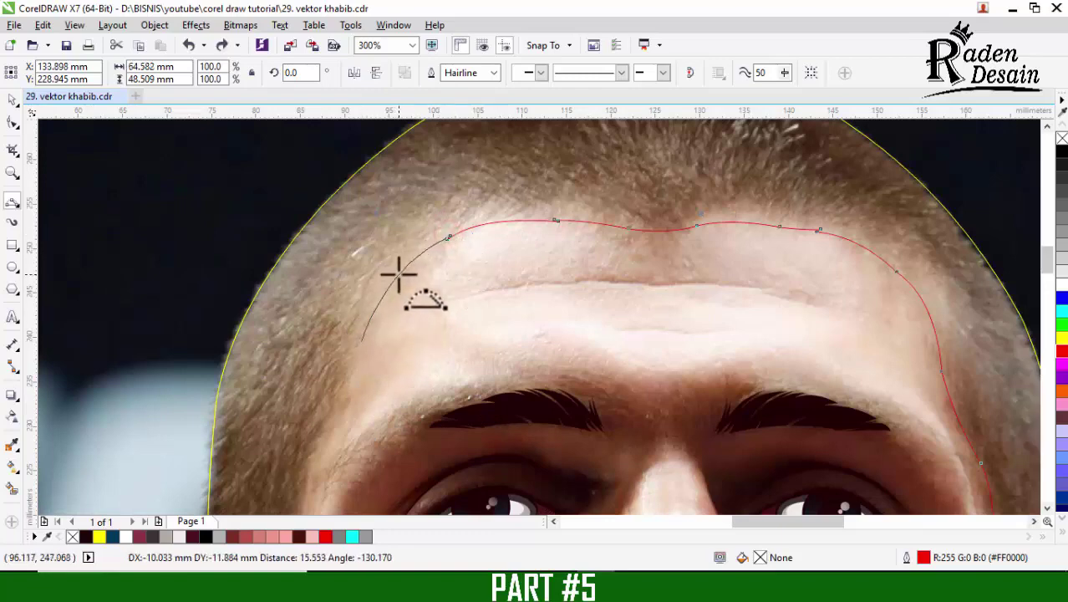
scroll(358, 351, "up", 1)
left_click(375, 317)
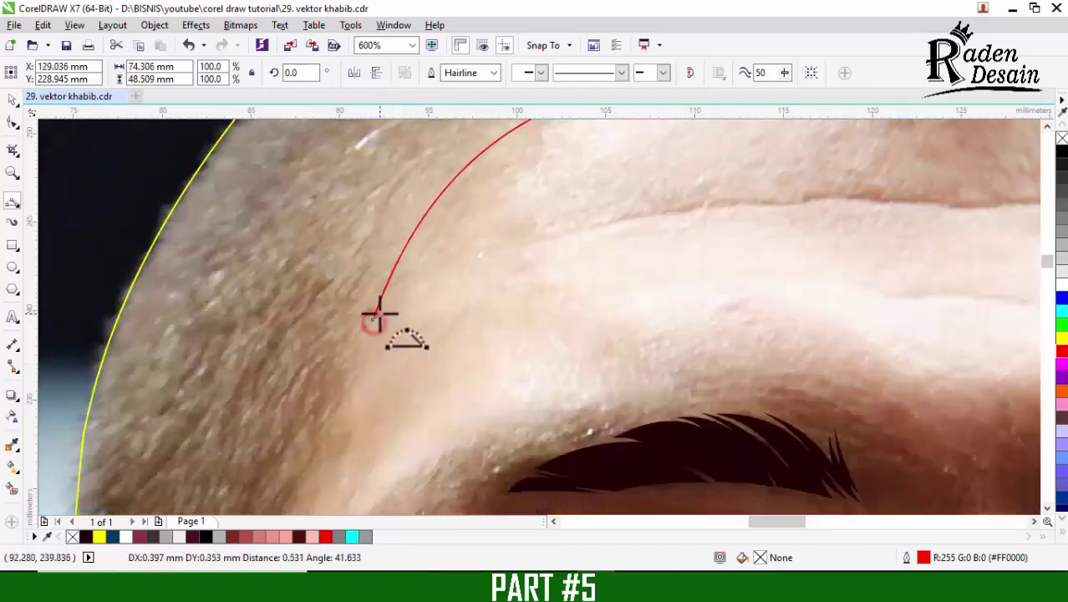
scroll(438, 289, "down", 1)
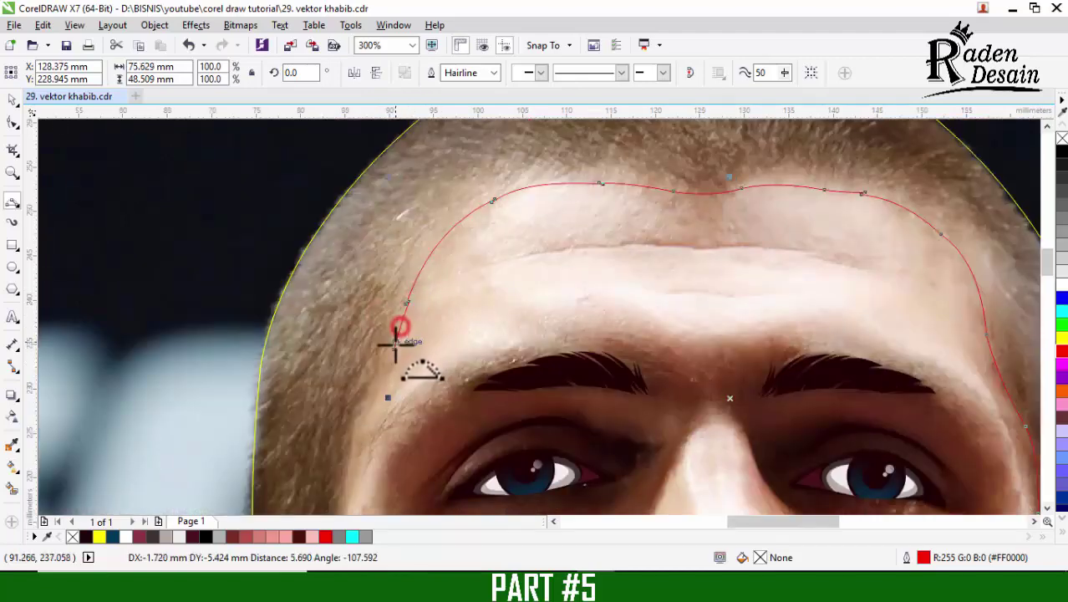
left_click(395, 345)
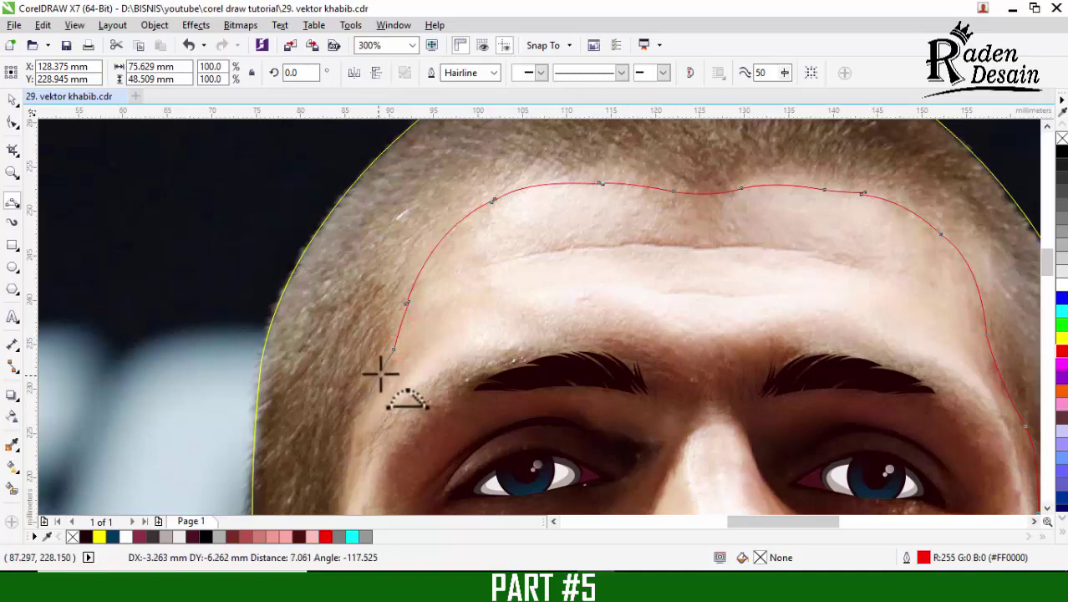
left_click(382, 369)
scroll(382, 353, "down", 3)
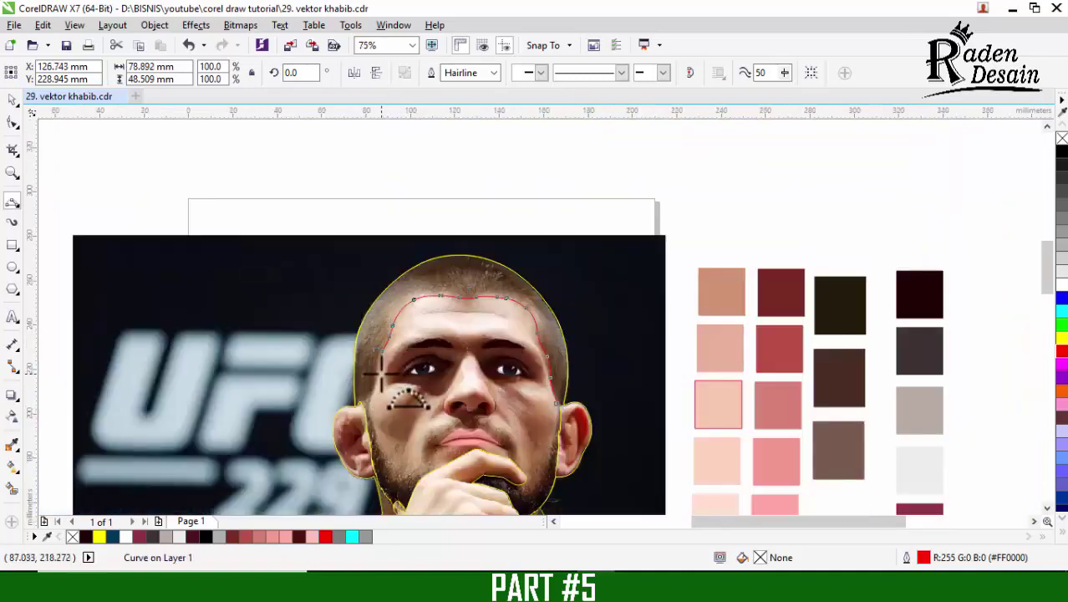
Extend the red hairline curve from the temple down past the eye and along the sideburn beside the ear
scroll(379, 344, "up", 3)
left_click(387, 284)
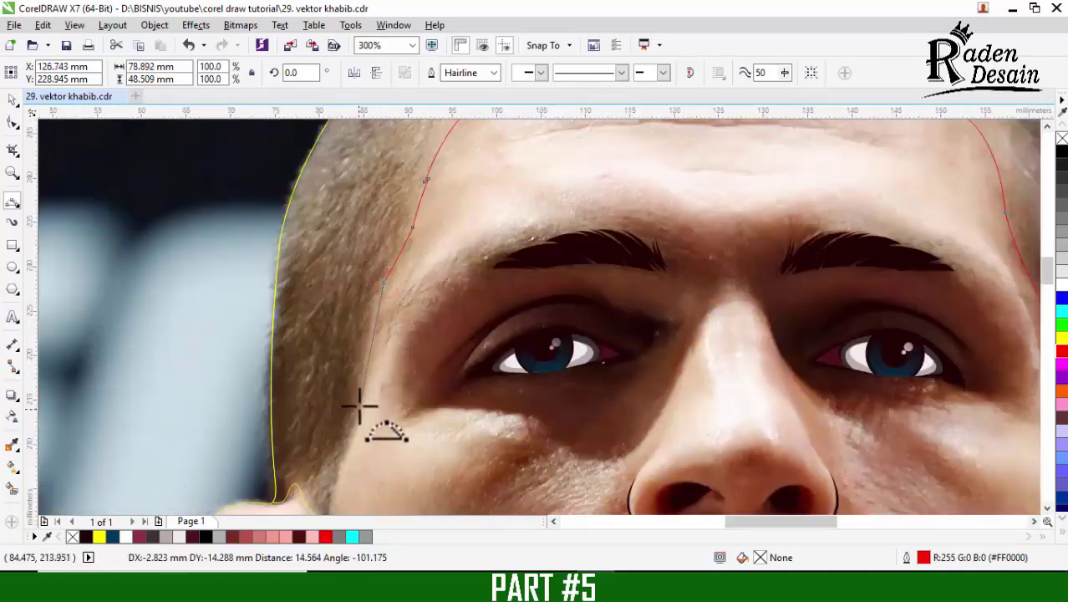
scroll(374, 311, "down", 3)
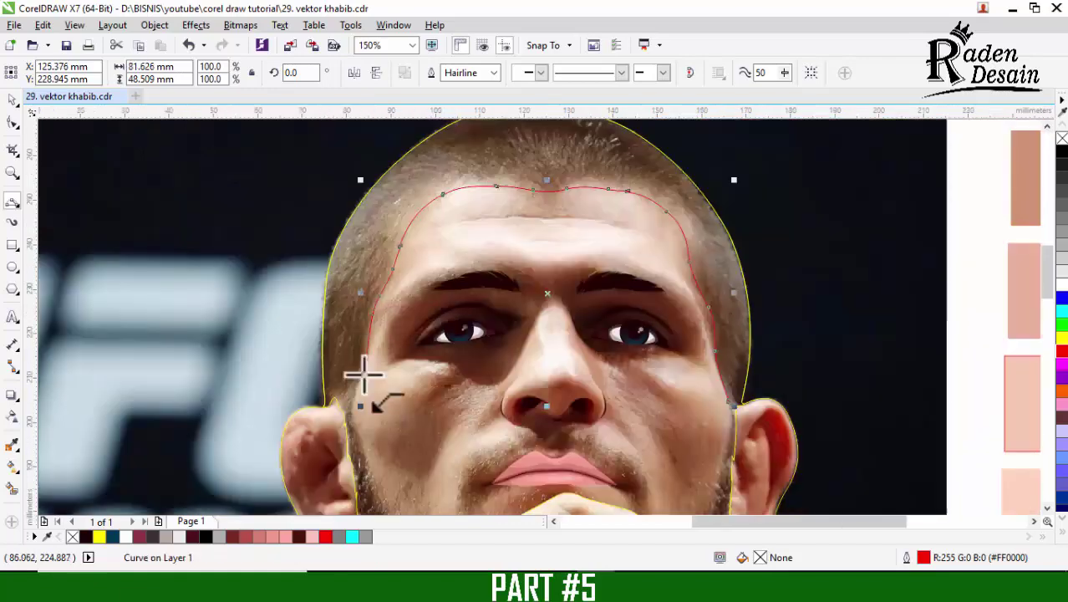
scroll(363, 375, "up", 3)
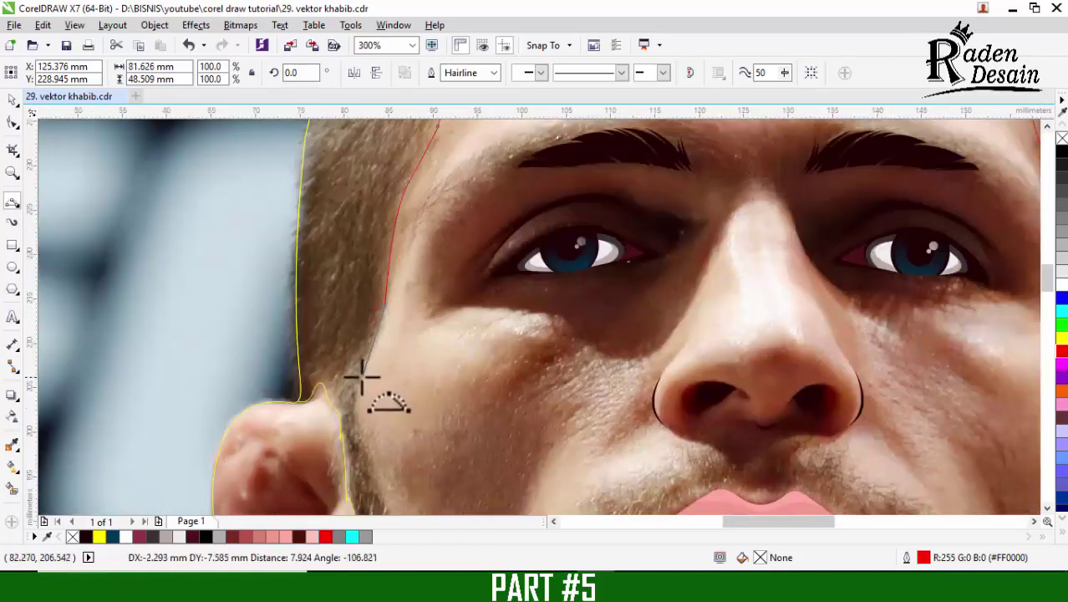
left_click(363, 377)
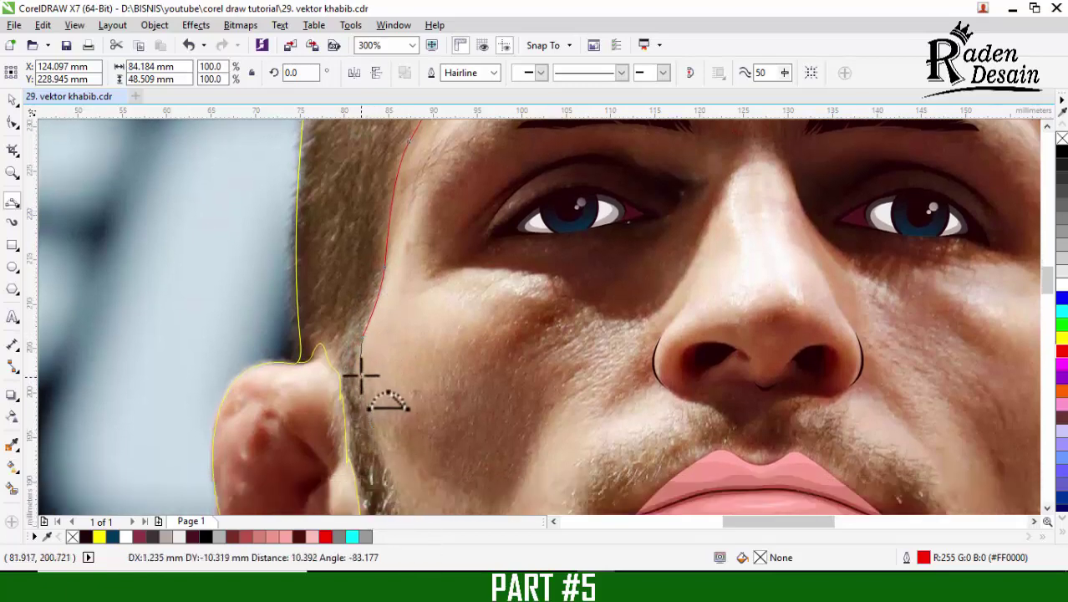
scroll(357, 365, "down", 3)
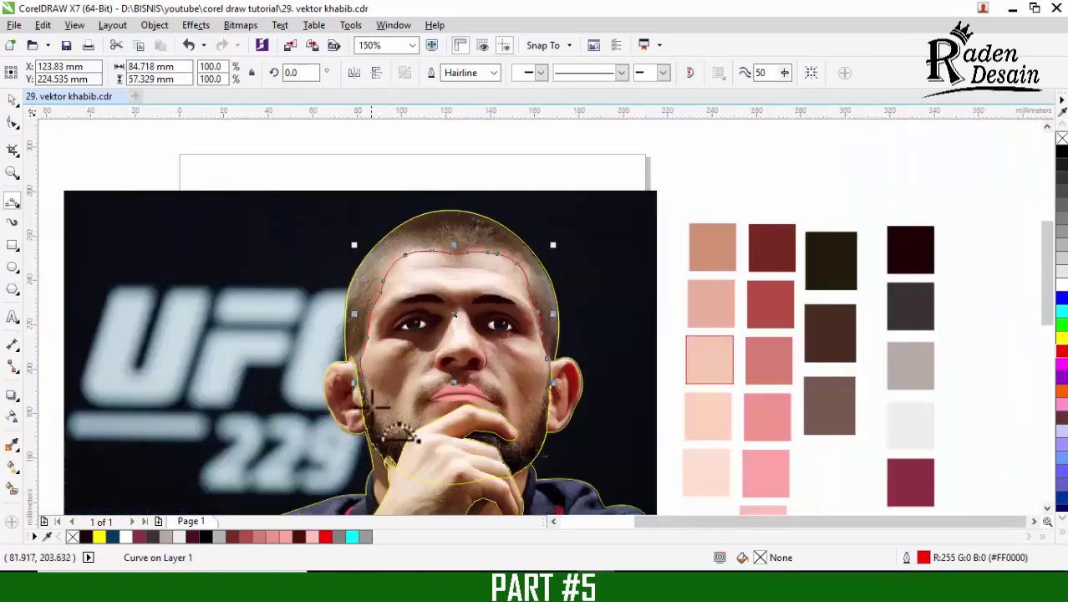
Trace the beard's cheek edge down beside the ear in two curved segments, breaking them with small hair-like notches
scroll(377, 402, "up", 3)
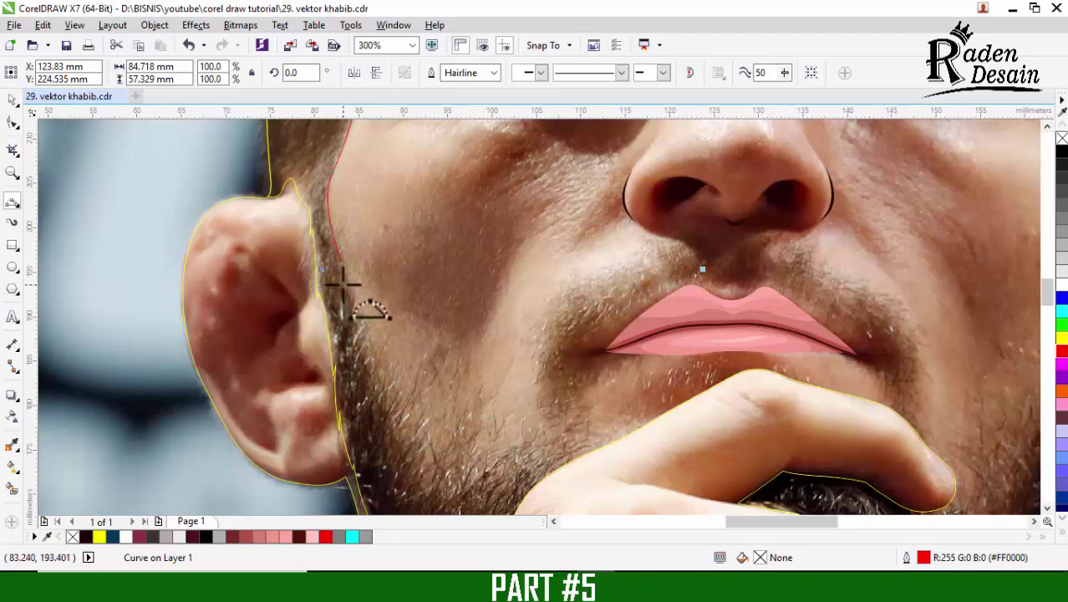
scroll(342, 282, "up", 1)
left_click_drag(341, 243, 344, 234)
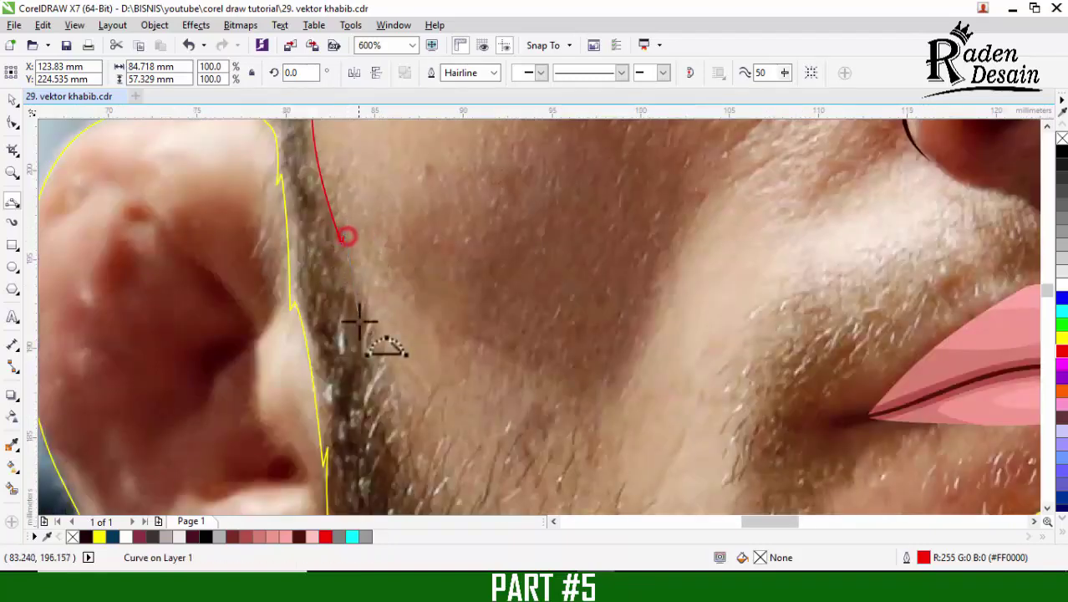
left_click(357, 294)
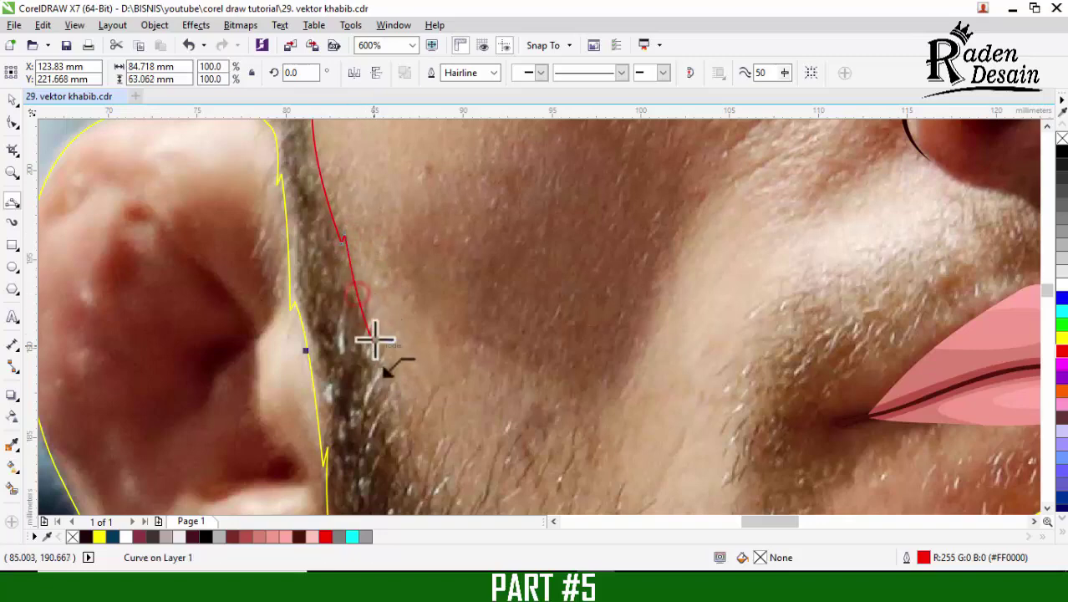
left_click_drag(373, 327, 375, 323)
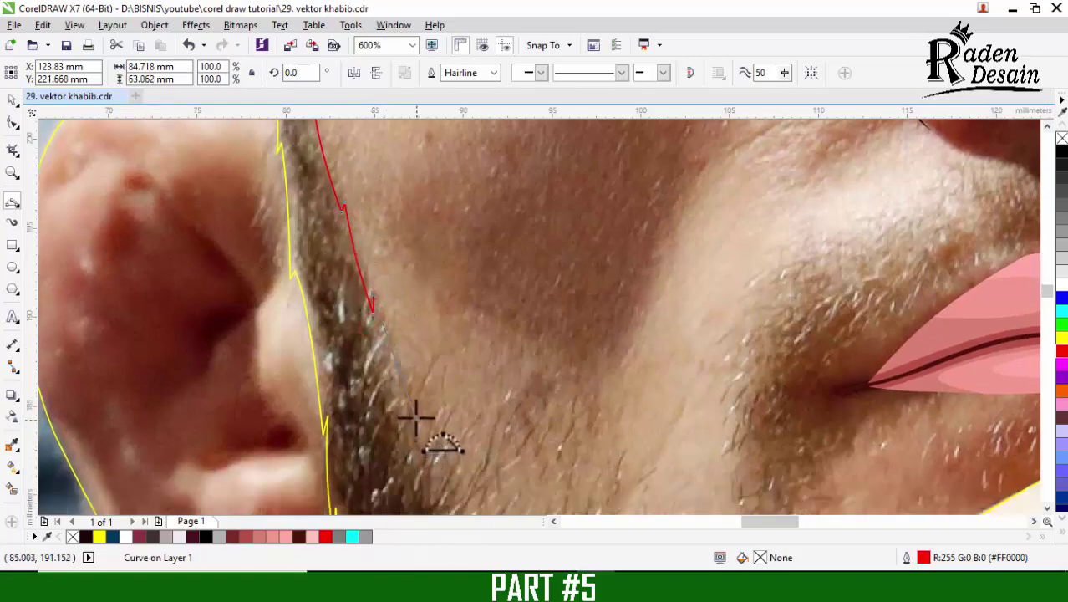
left_click_drag(416, 418, 416, 417)
left_click(400, 387)
Add another small hair notch and a curved segment continuing the beard edge down towards the level of the earlobe
scroll(413, 382, "down", 2)
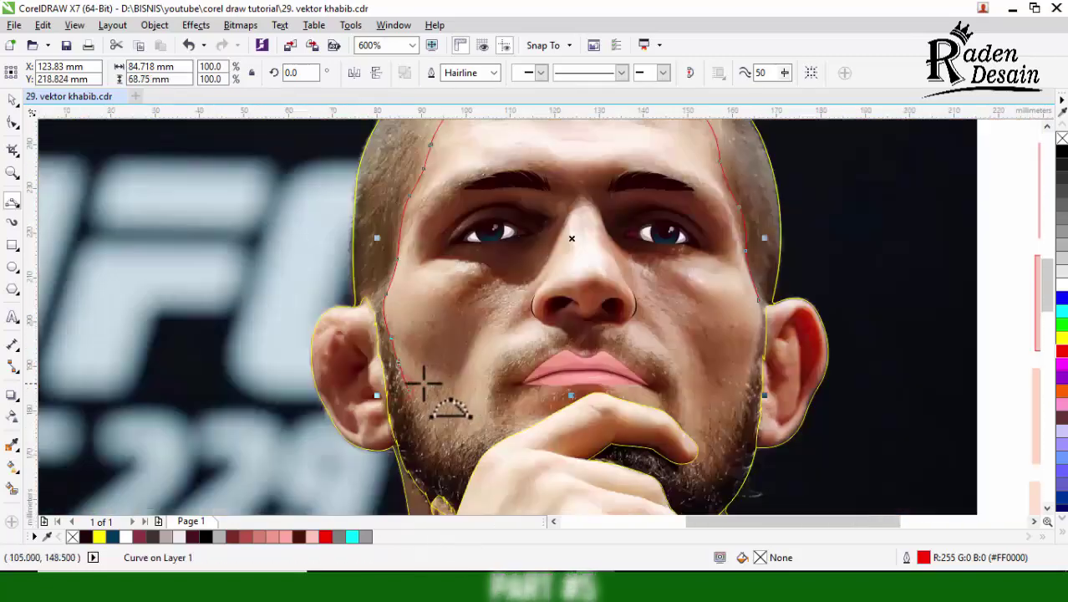
scroll(415, 410, "up", 2)
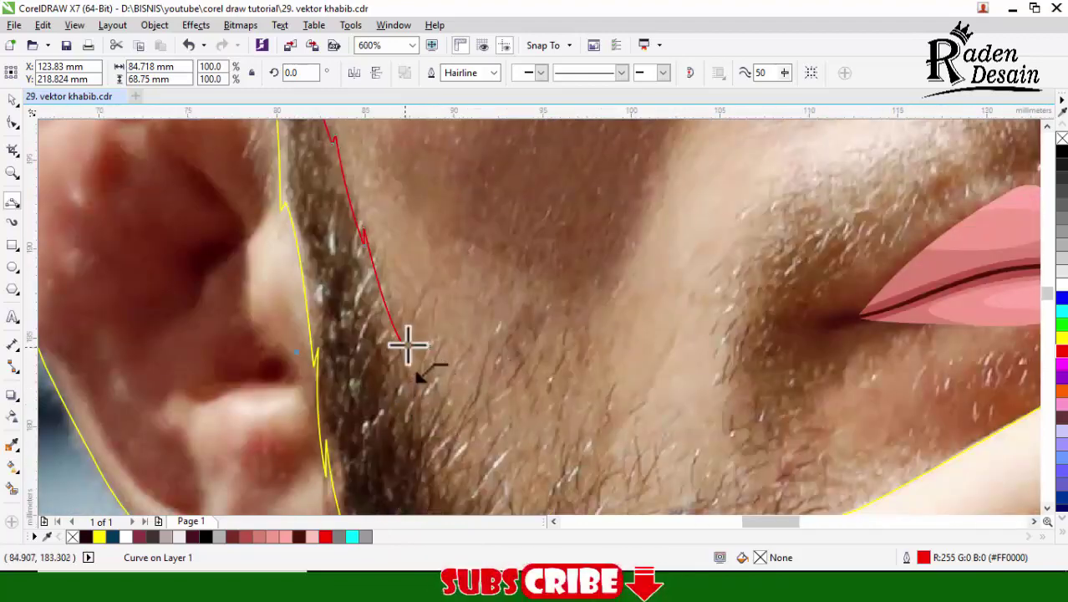
left_click_drag(408, 344, 409, 340)
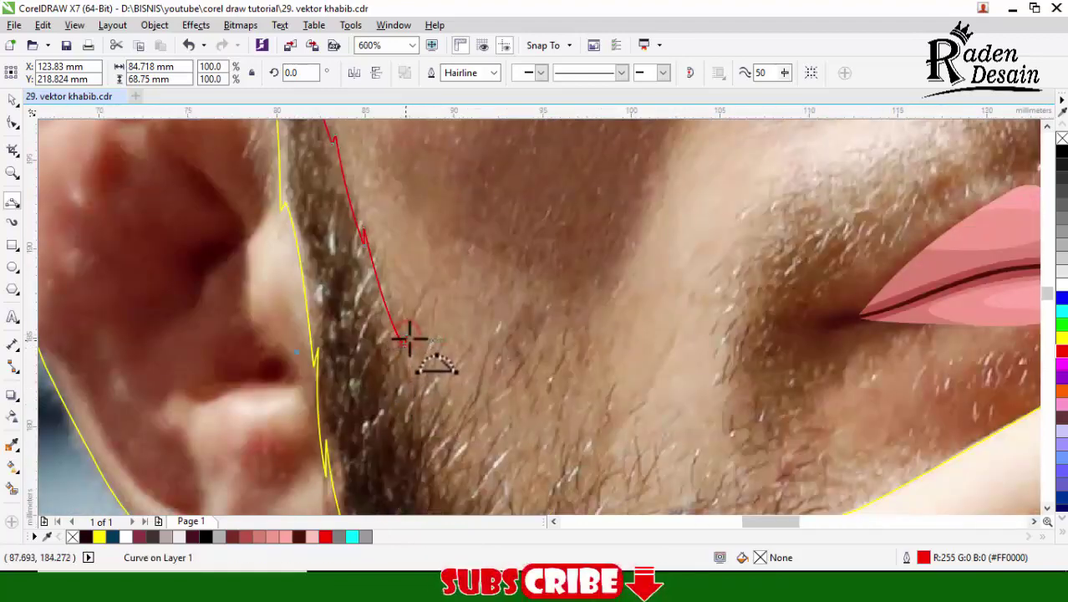
left_click_drag(439, 398, 444, 417)
left_click(430, 404)
Continue the beard edge down the lower cheek with a sharp narrow spike, a curved segment and a short downward spike
scroll(437, 365, "down", 3)
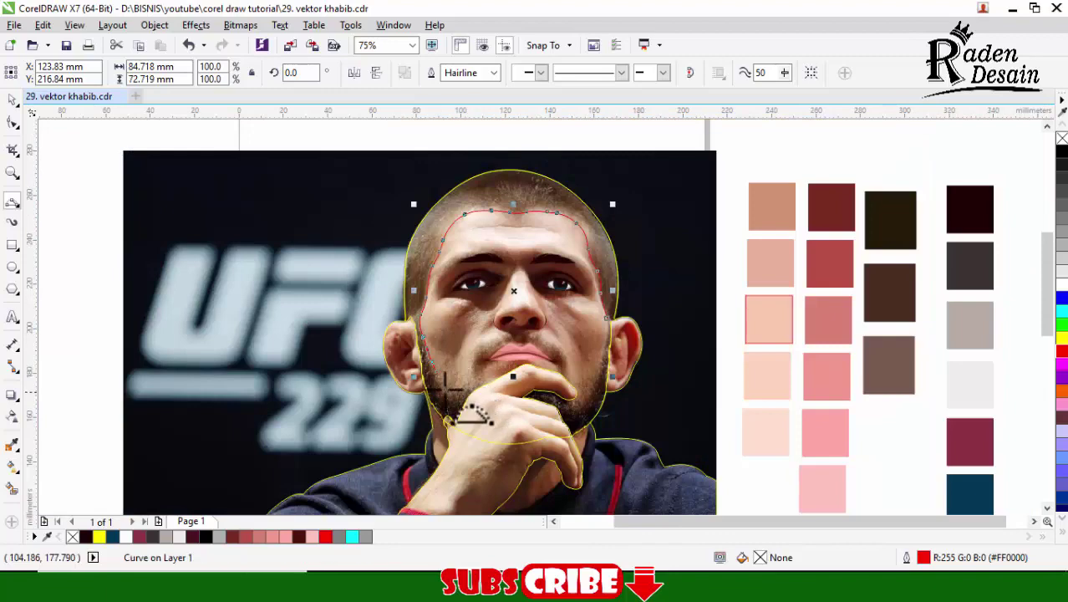
scroll(445, 383, "up", 3)
scroll(417, 329, "up", 1)
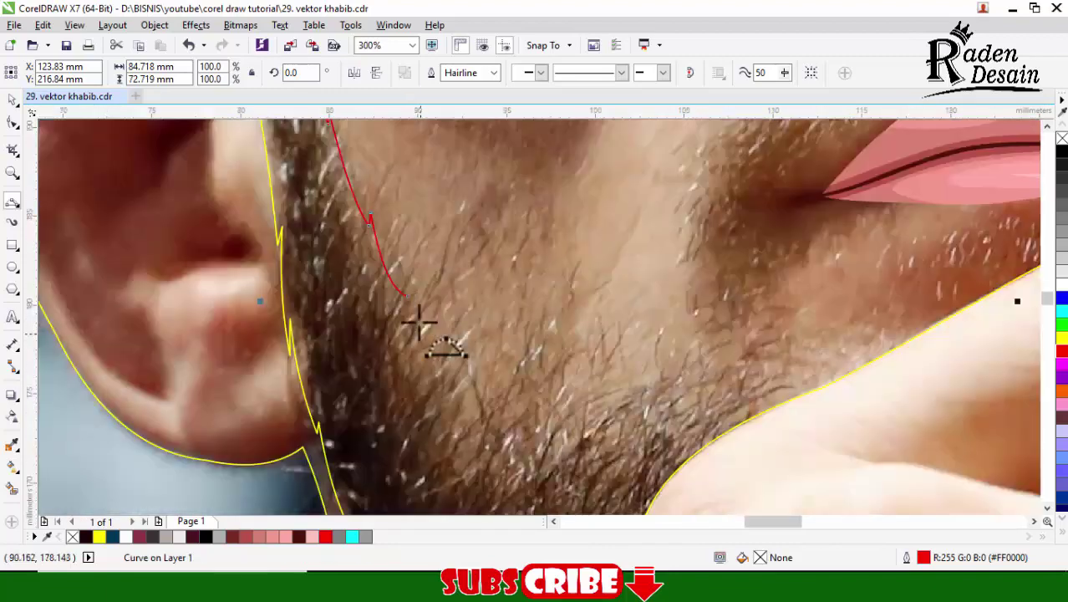
left_click(434, 379)
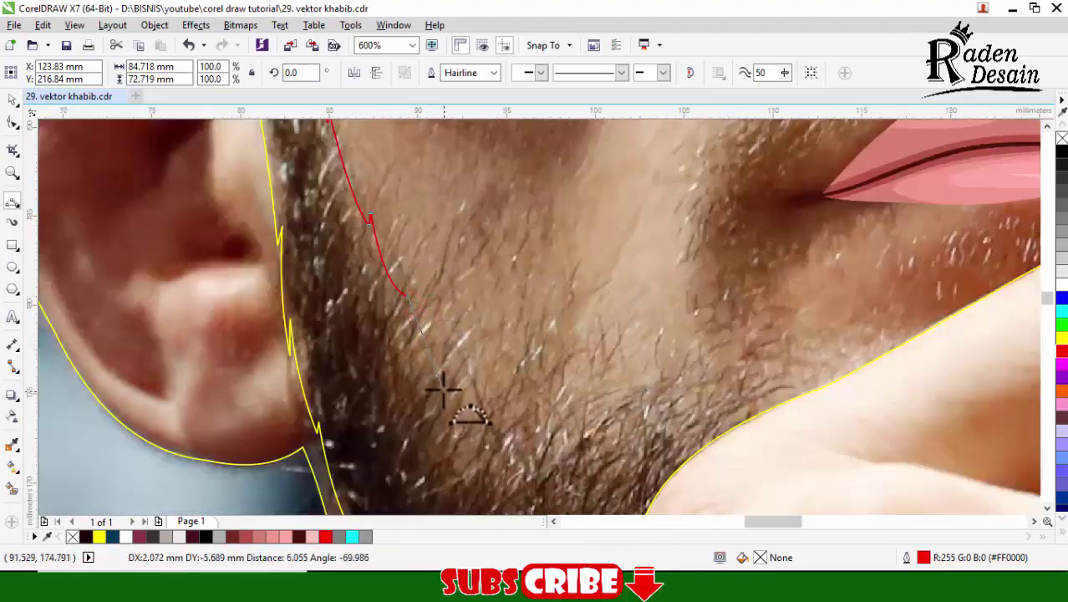
left_click(416, 346)
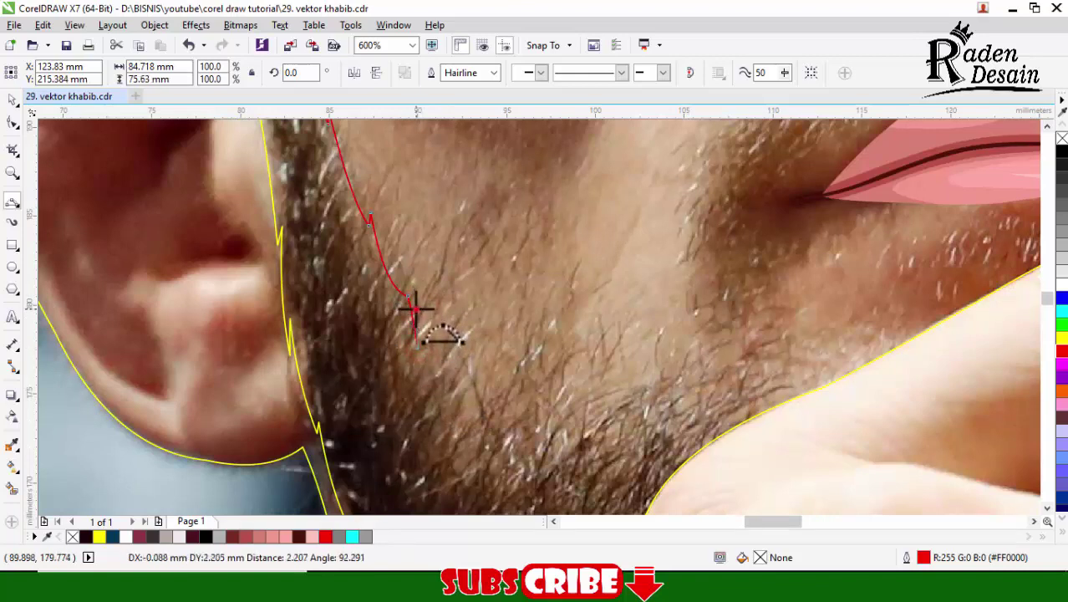
left_click(418, 315)
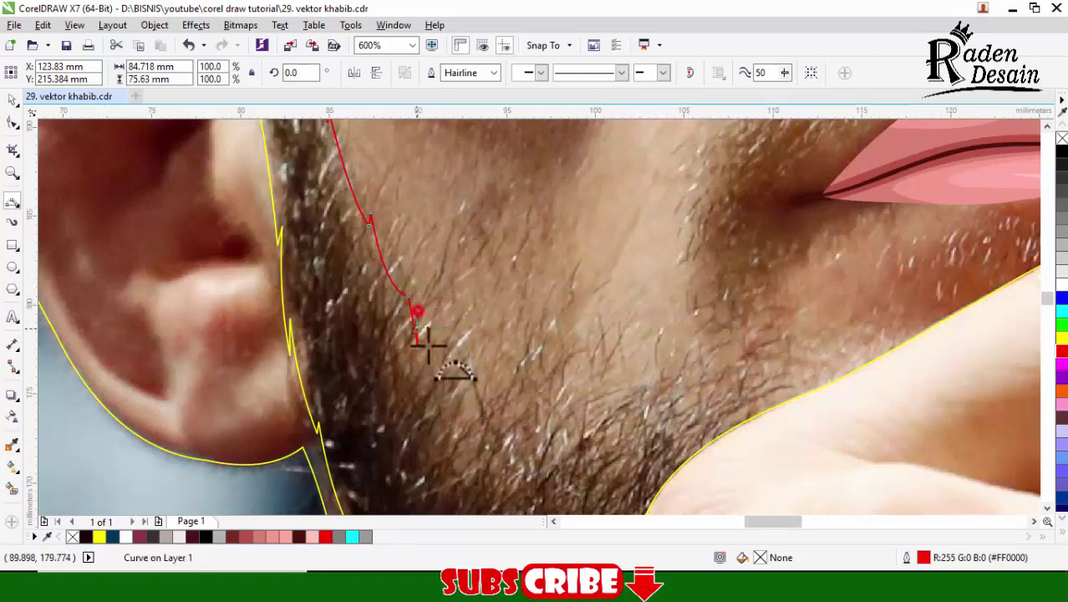
left_click(454, 390)
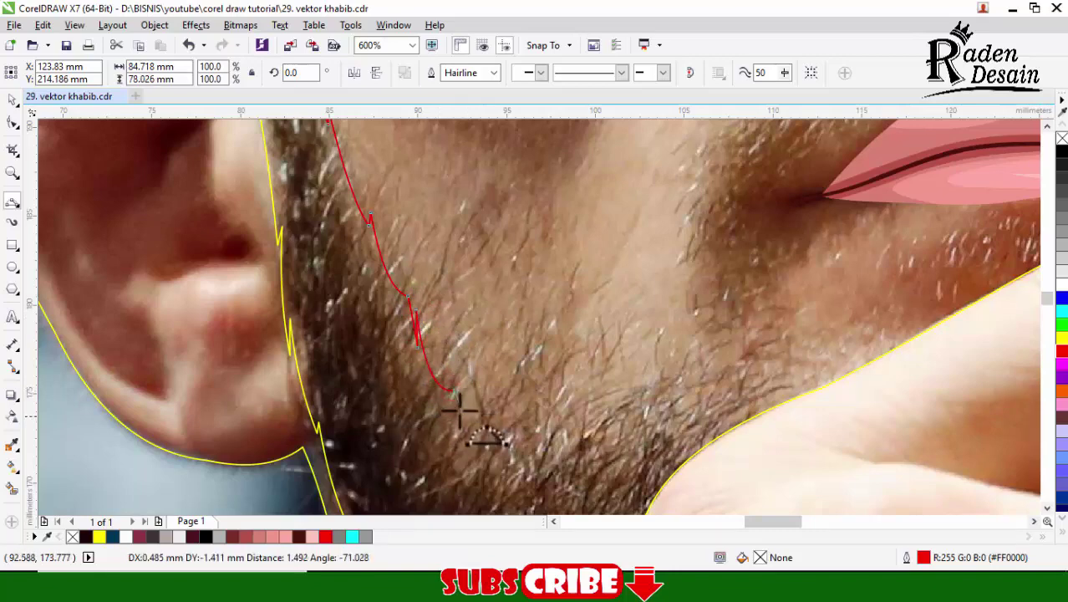
left_click(459, 410)
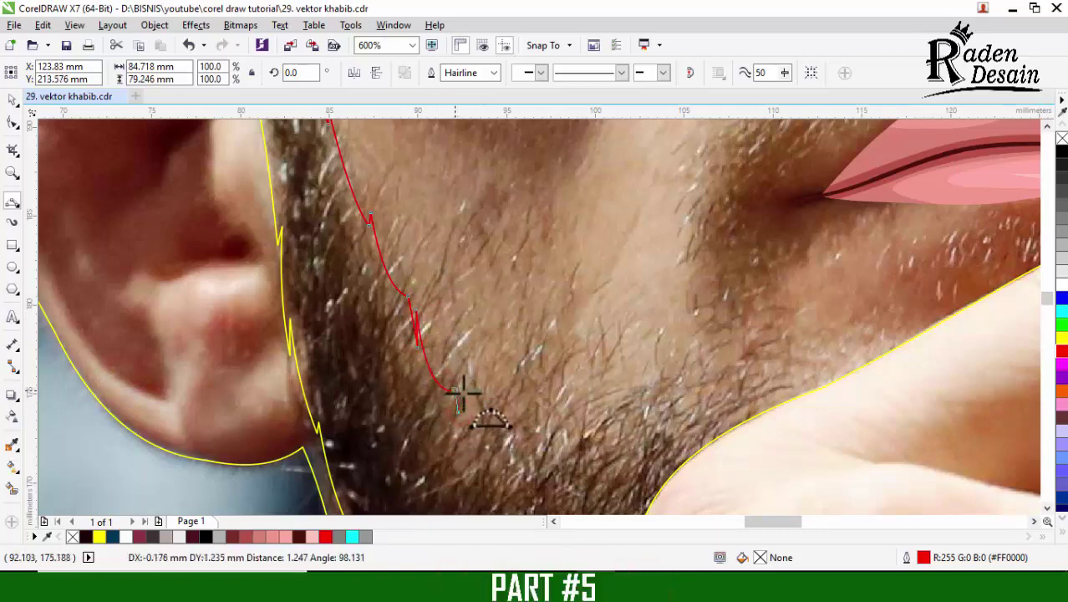
Turn the beard edge across the lower cheek towards the hand with two shallow arcs separated by a vertical spike
scroll(462, 400, "down", 4)
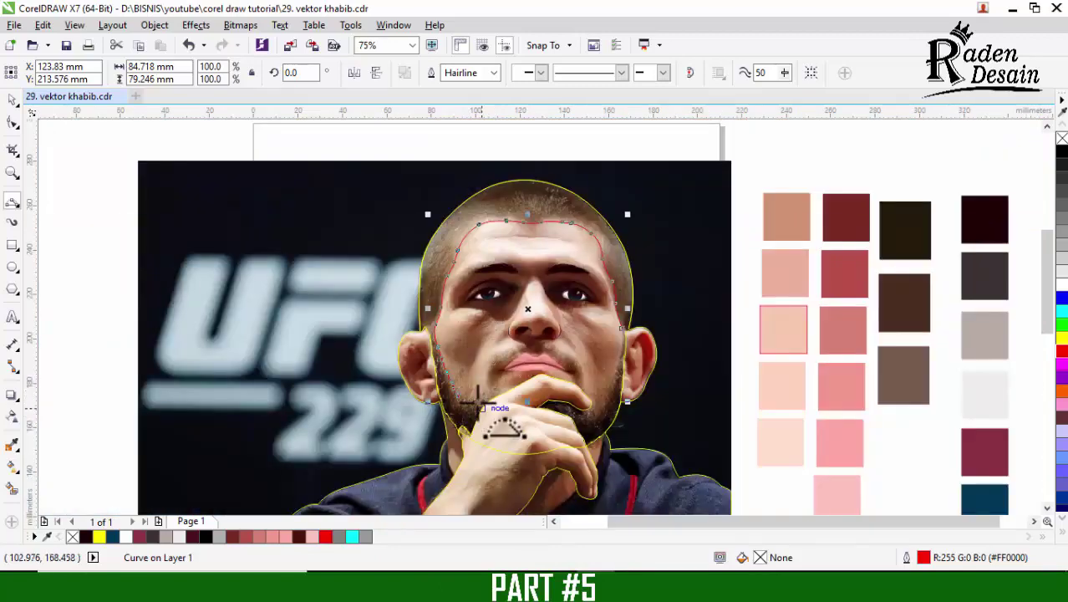
scroll(455, 393, "up", 3)
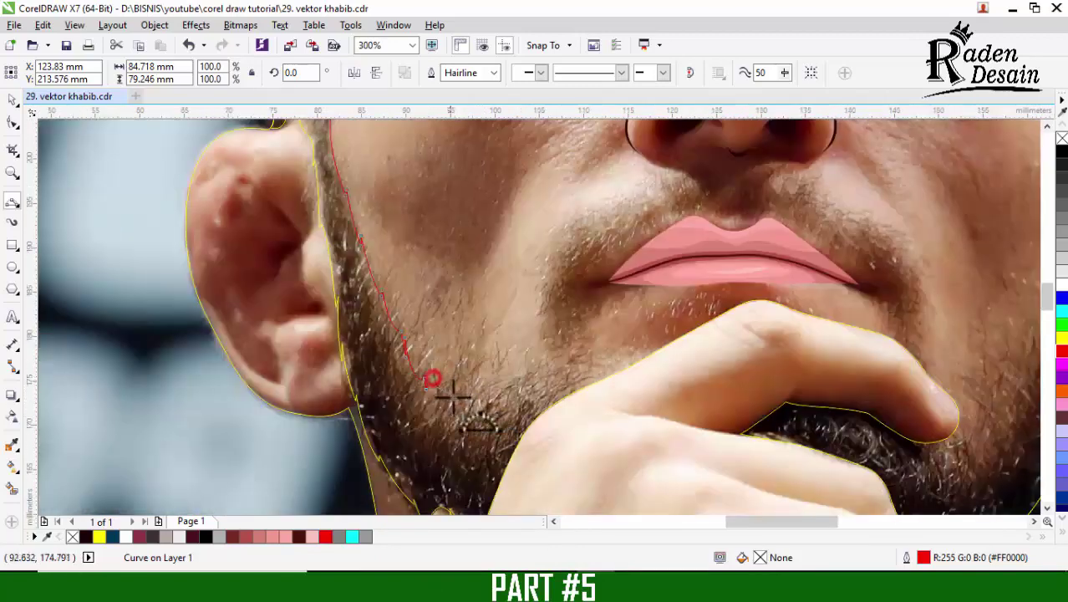
left_click_drag(454, 397, 465, 363)
scroll(458, 401, "up", 2)
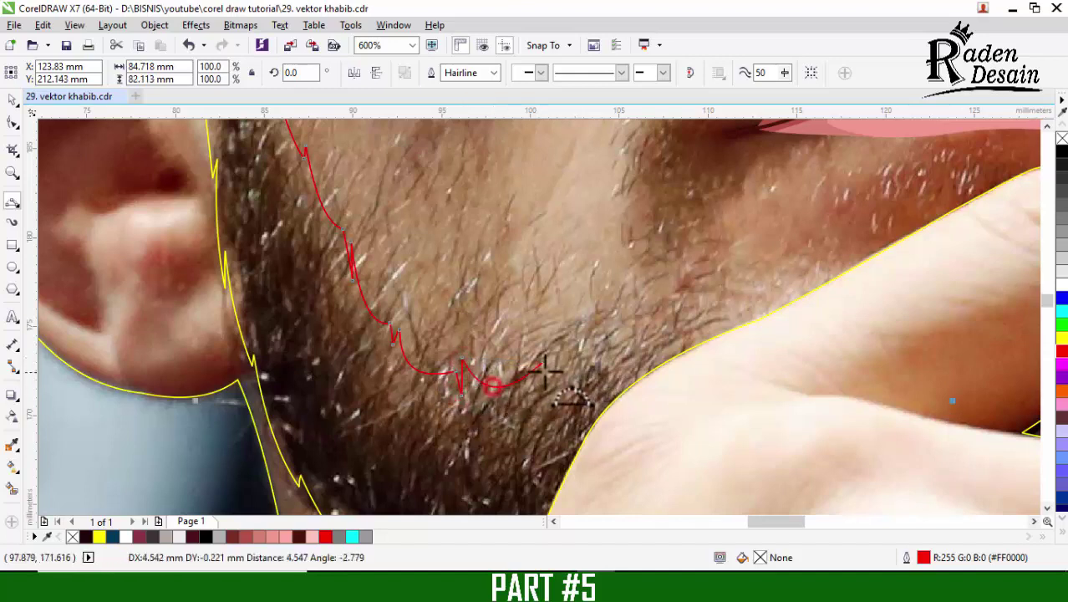
Add slanted hair spikes to the beard edge on the lower cheek, heading towards the hand
left_click_drag(539, 364, 527, 389)
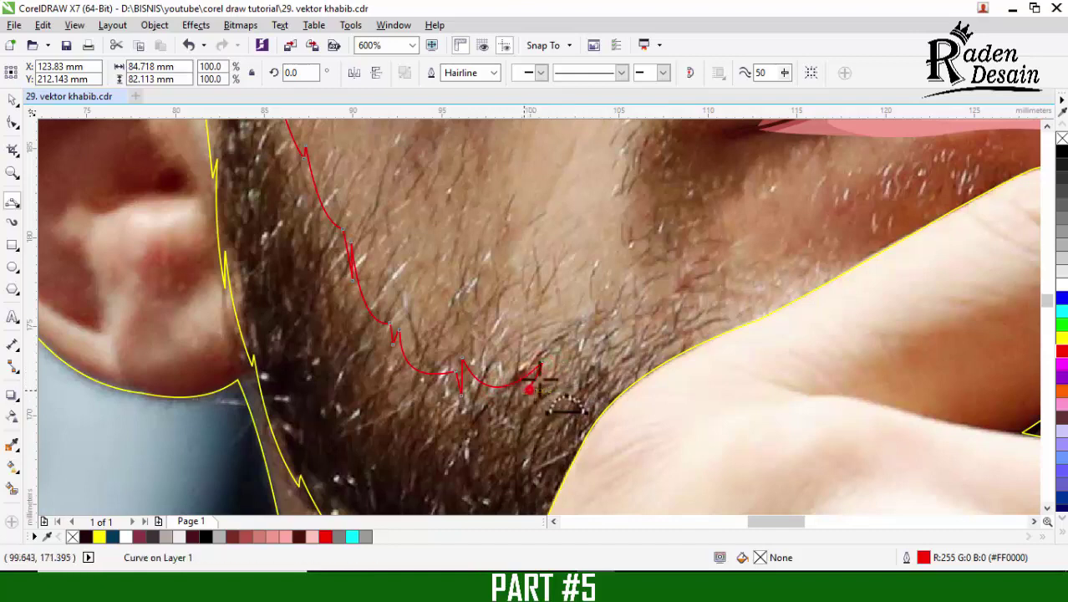
left_click(556, 365)
left_click_drag(566, 350, 560, 375)
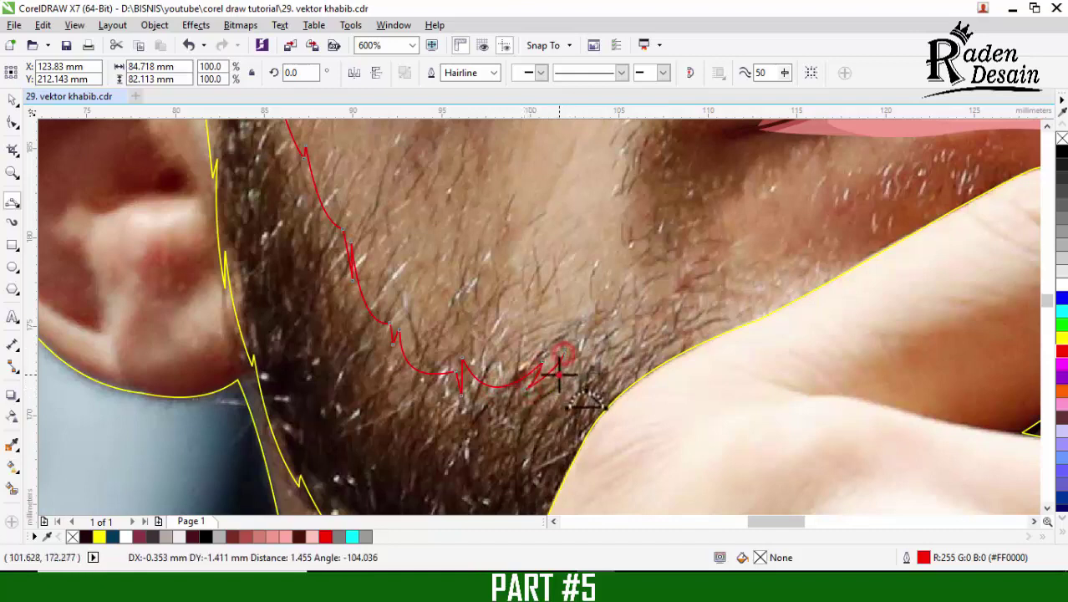
left_click(560, 375)
left_click_drag(683, 353, 699, 352)
left_click(639, 355)
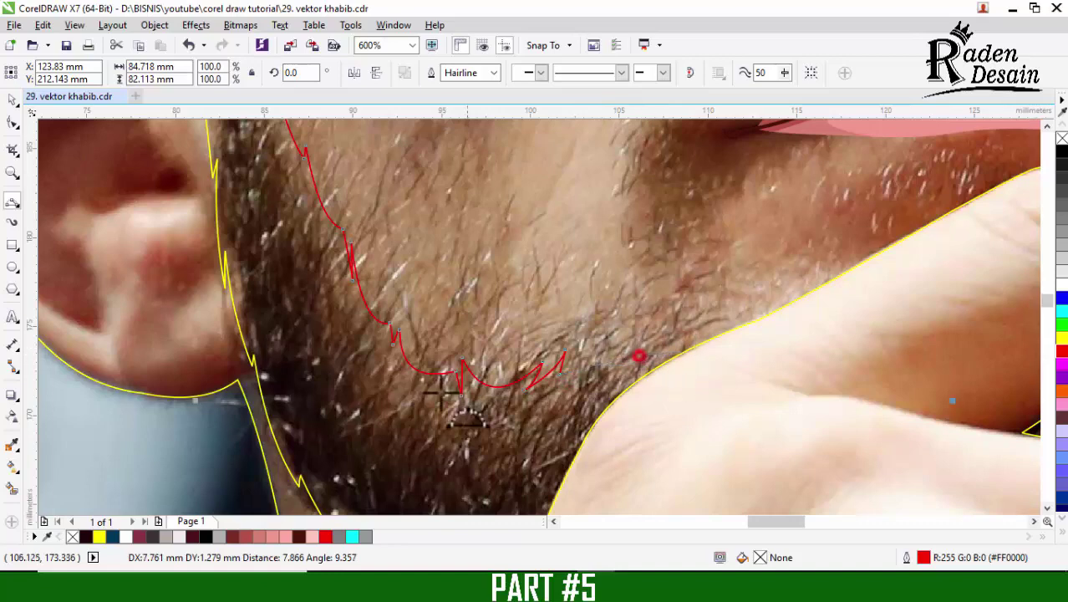
Run the beard edge to the hand's outline and bridge the fingers with a long, shallow arch ending at the index fingertip
scroll(442, 387, "down", 3)
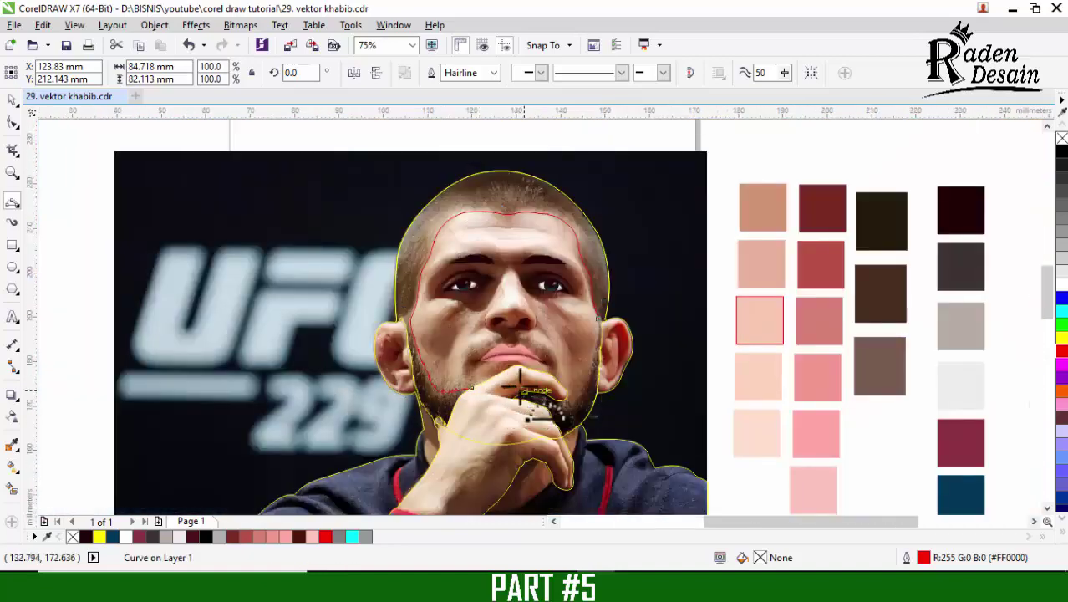
scroll(505, 392, "up", 1)
left_click(427, 389)
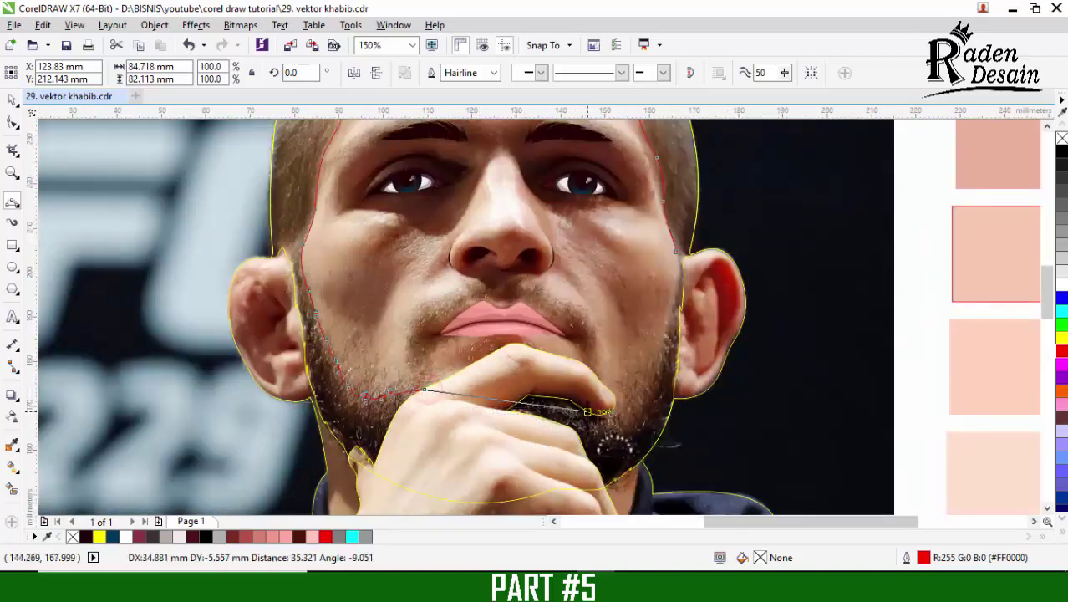
left_click(649, 407)
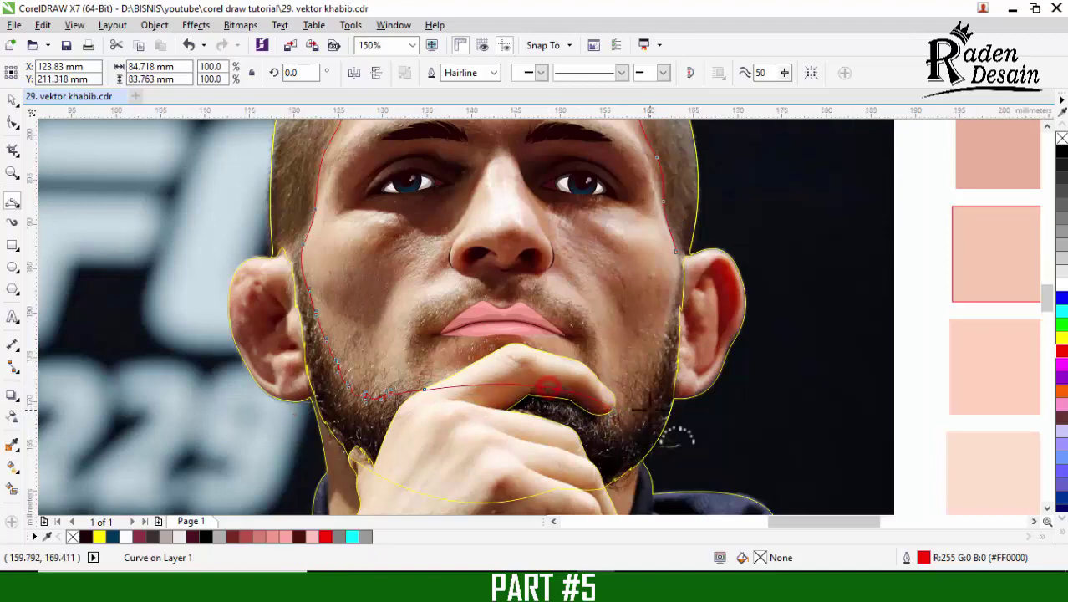
Extend the beard edge beyond the fingertip with a small dip and tall narrow hair spikes on the opposite cheek
scroll(648, 407, "up", 2)
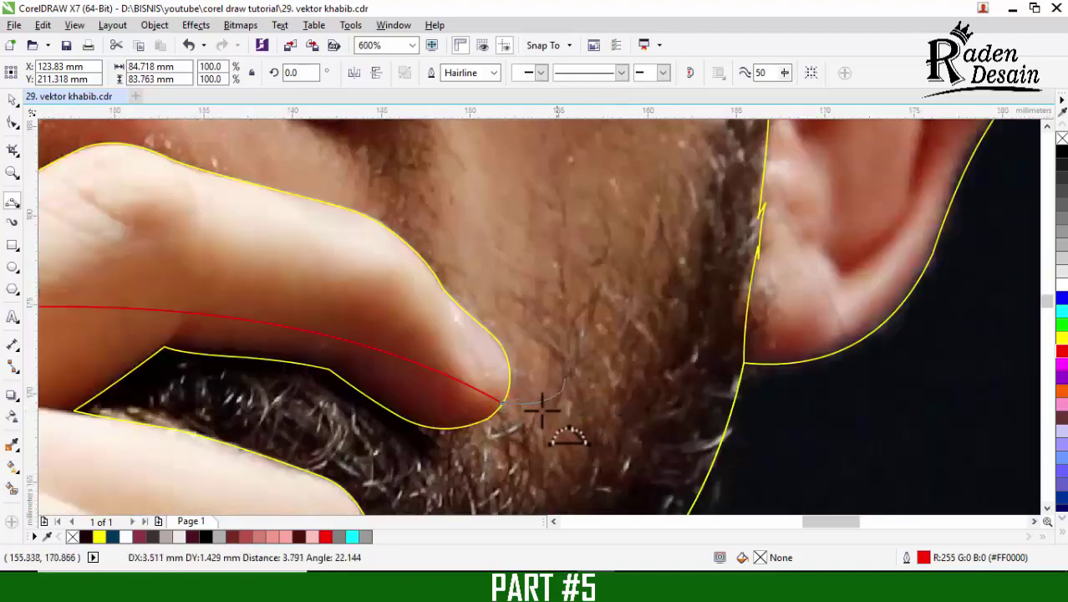
scroll(540, 411, "down", 5)
scroll(477, 417, "up", 5)
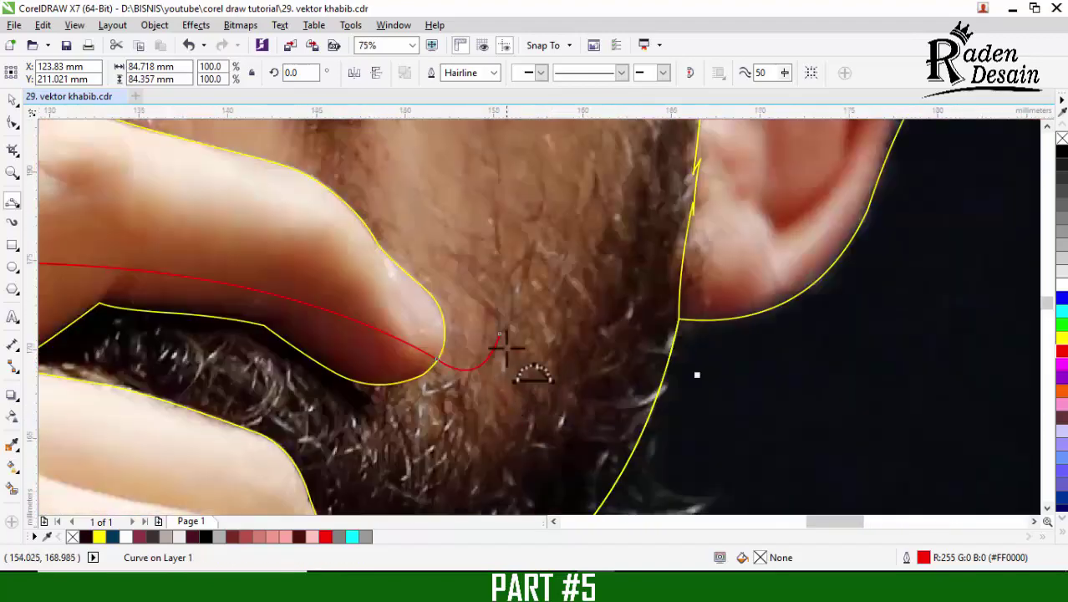
left_click(493, 404)
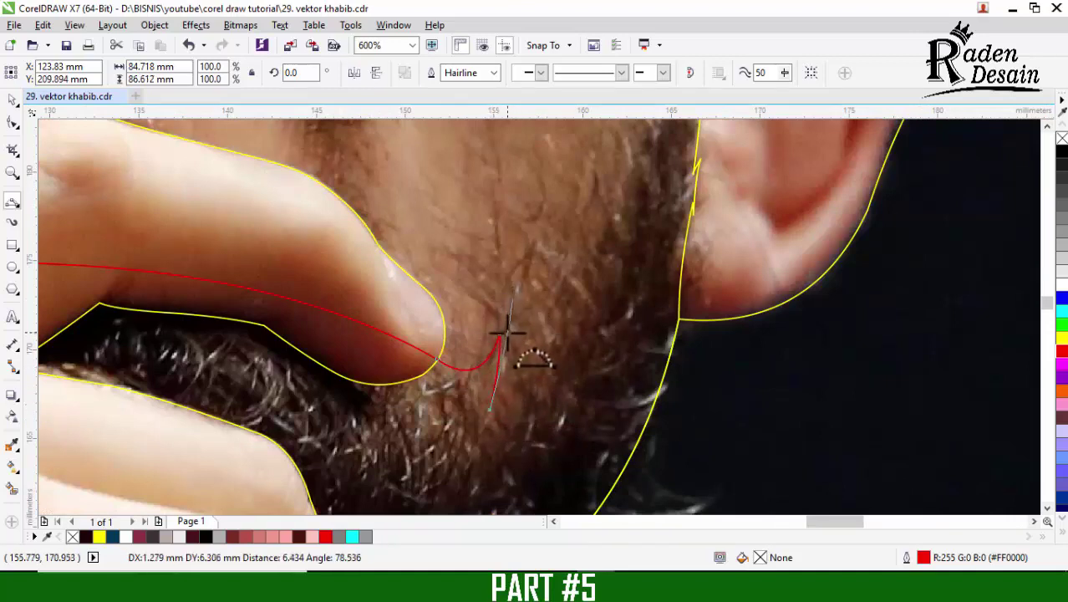
left_click(512, 300)
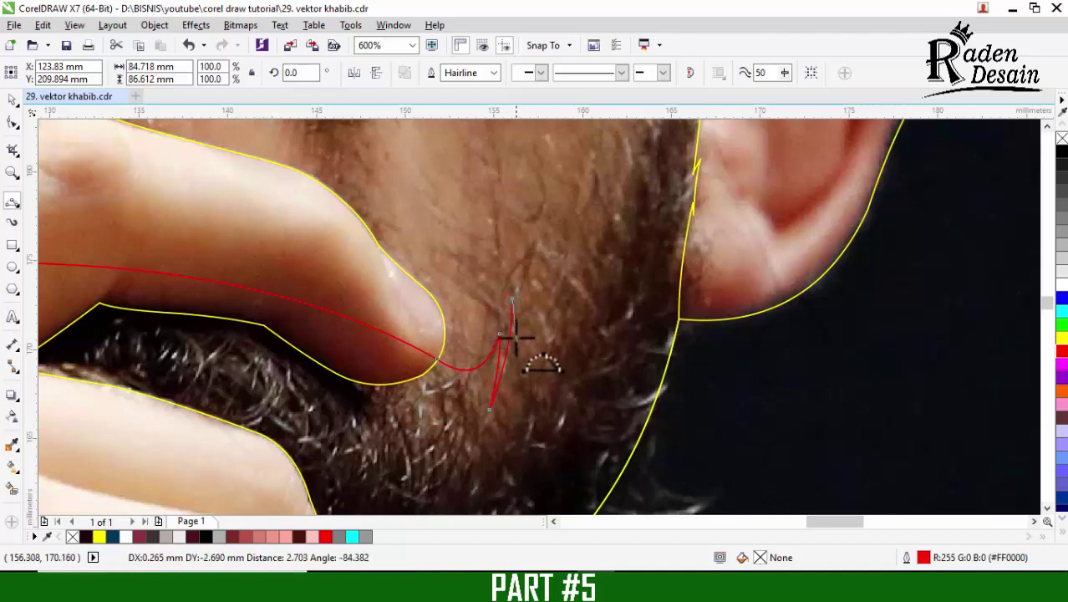
Extend the jagged beard edge with slender hair spikes climbing the cheek from beyond the fingertip towards the ear
scroll(516, 327, "down", 5)
scroll(544, 372, "up", 5)
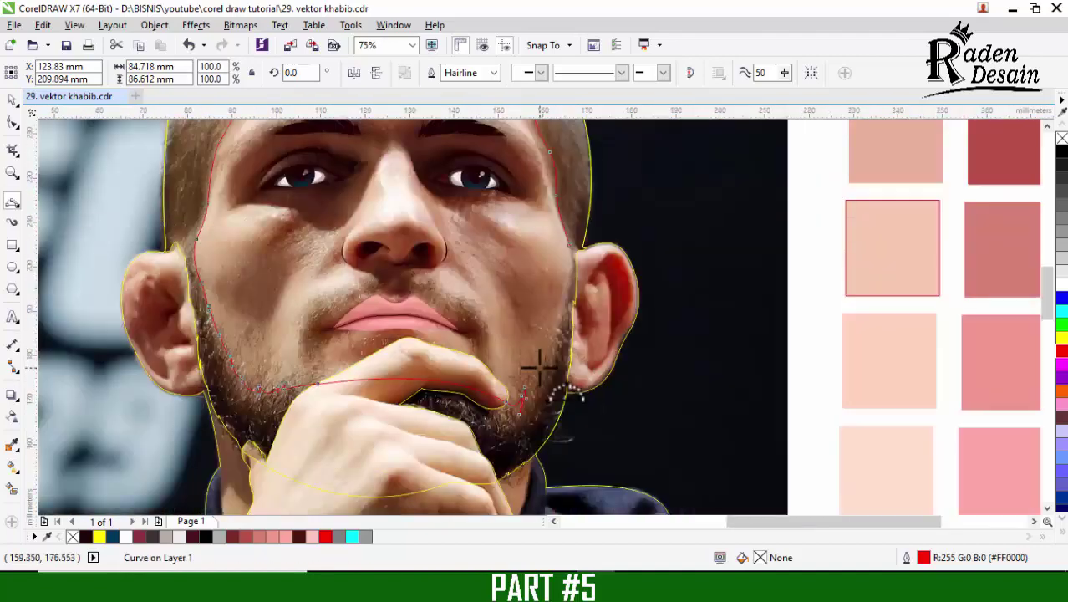
left_click_drag(535, 384, 567, 356)
left_click(562, 357)
scroll(569, 373, "down", 3)
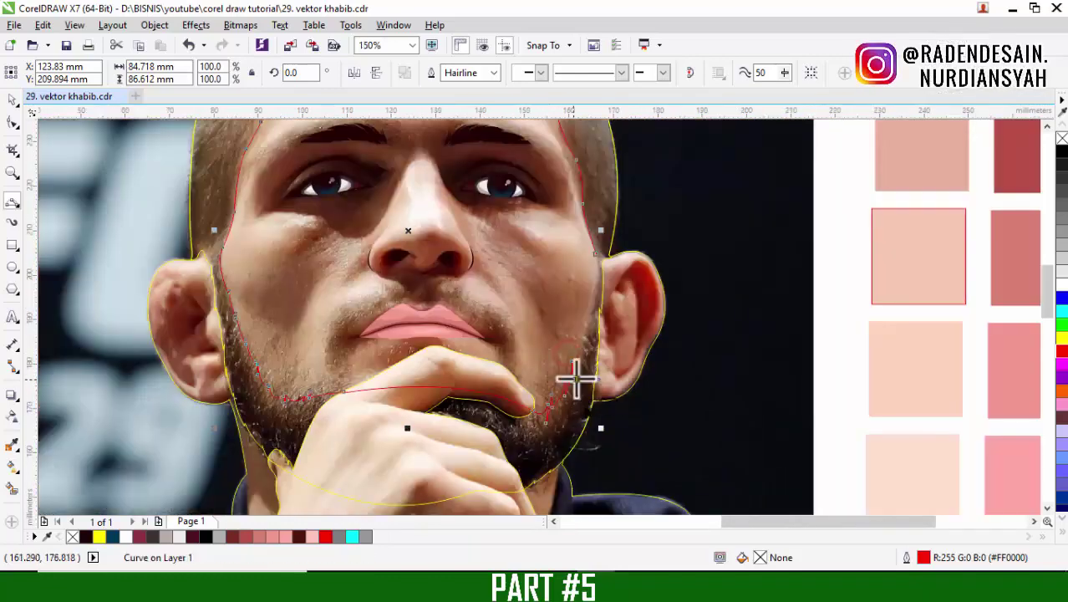
scroll(600, 357, "up", 2)
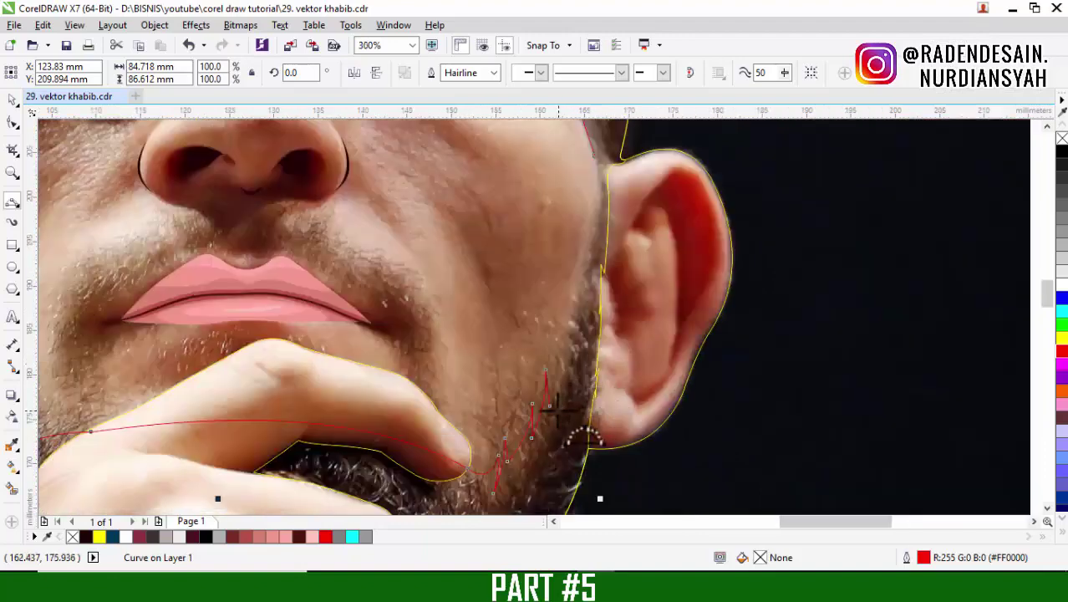
Run the beard edge up beside the ear in a smooth curve and close the face outline at the sideburn
left_click_drag(552, 400, 575, 339)
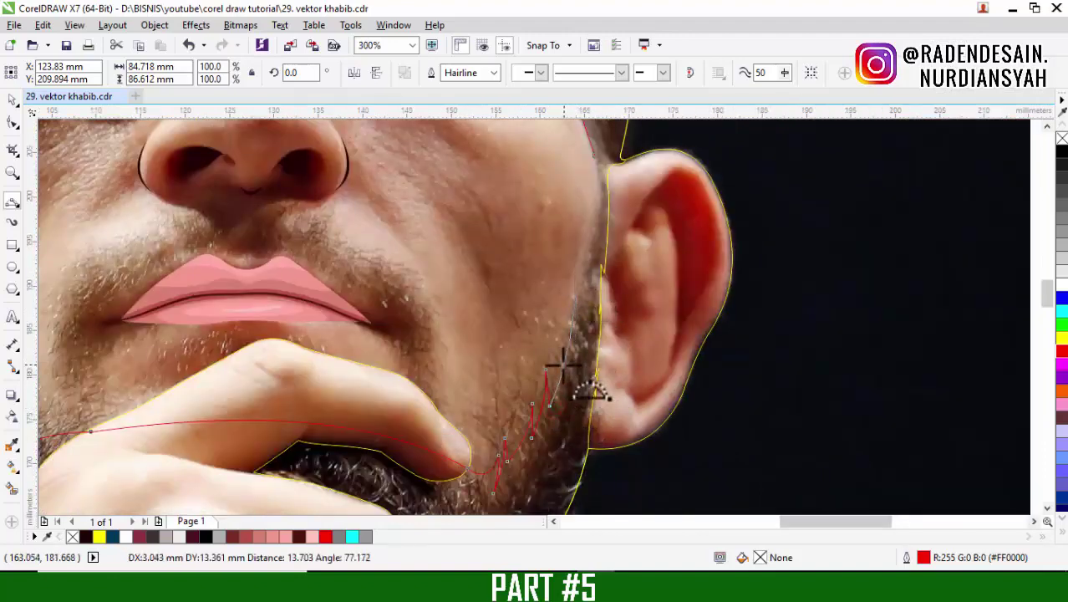
scroll(562, 370, "down", 2)
scroll(573, 346, "up", 2)
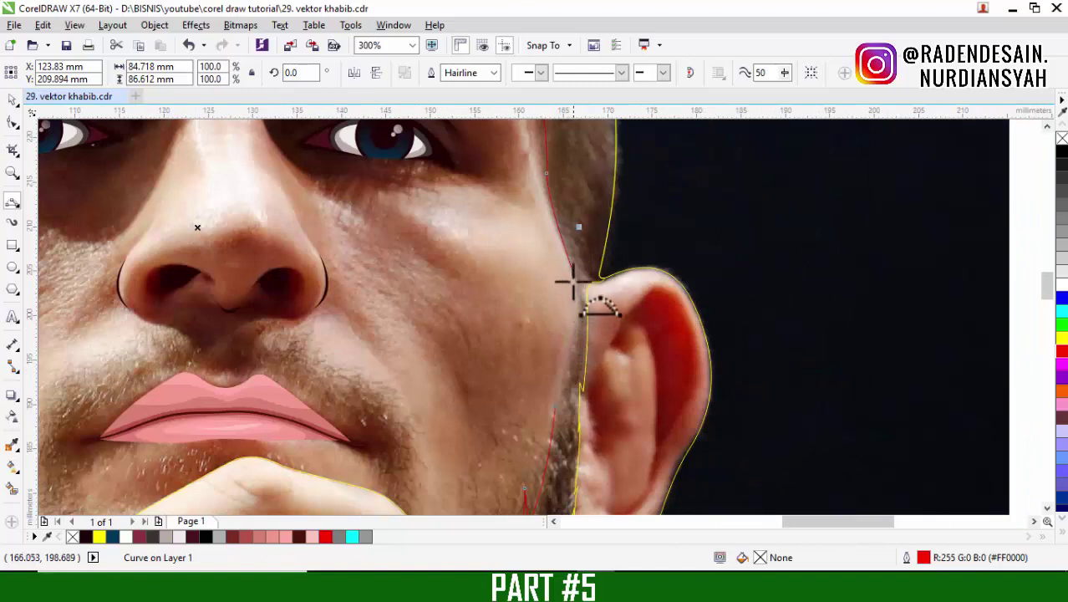
left_click_drag(577, 227, 572, 342)
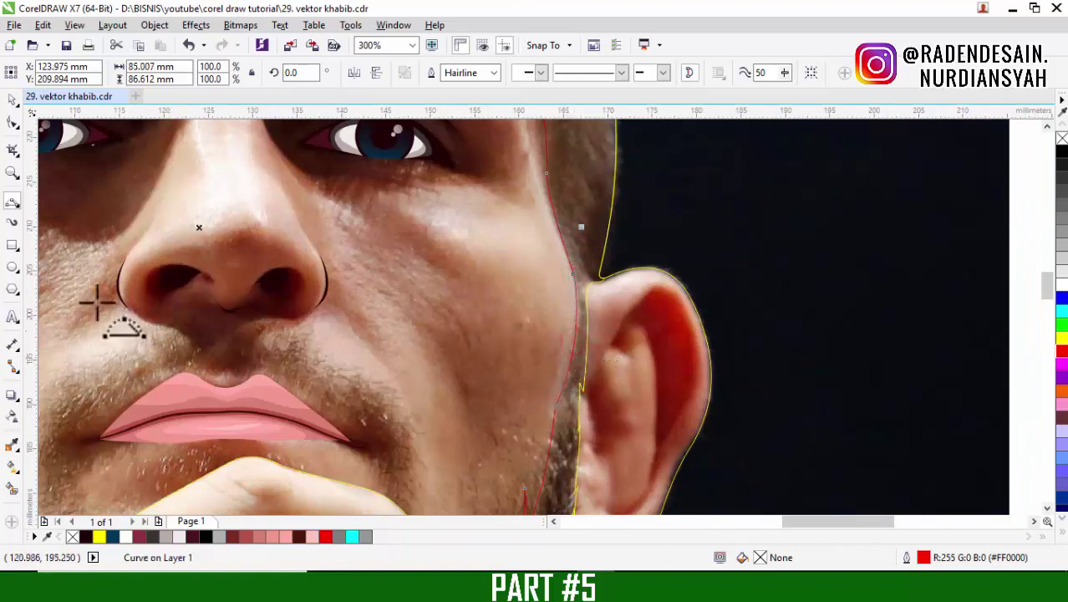
Smooth the face outline beside the ear by adding a node just above the corner node and deleting the corner node
left_click(12, 121)
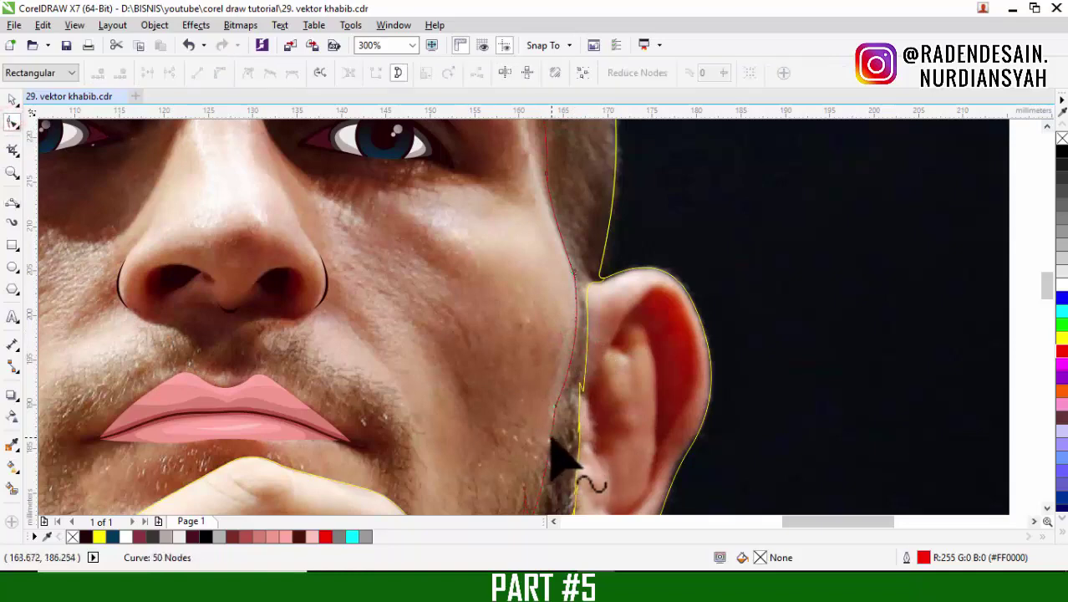
double_click(566, 374)
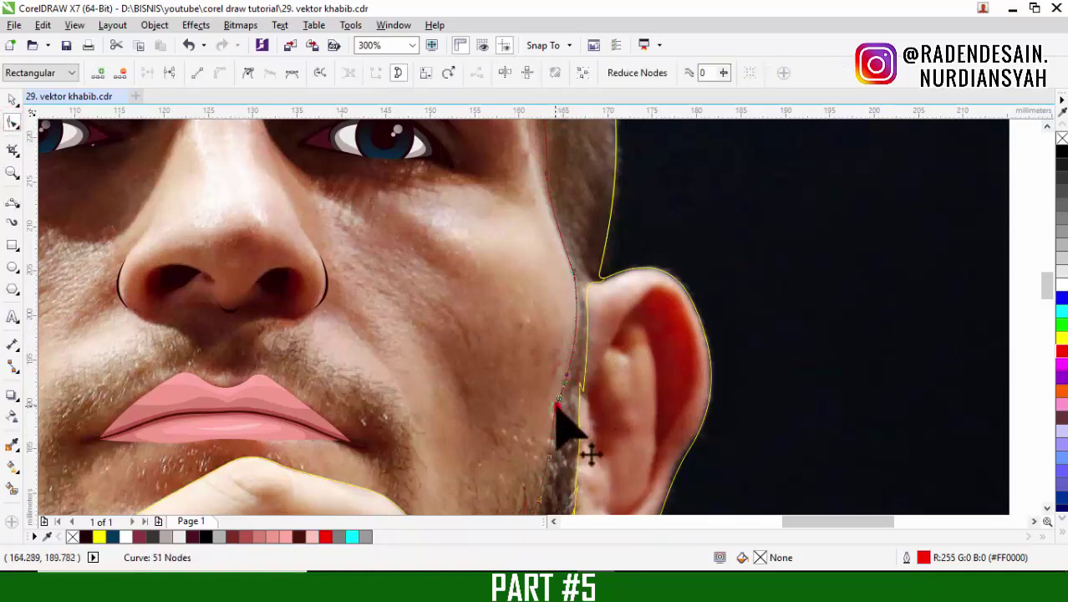
double_click(557, 407)
scroll(435, 391, "down", 2)
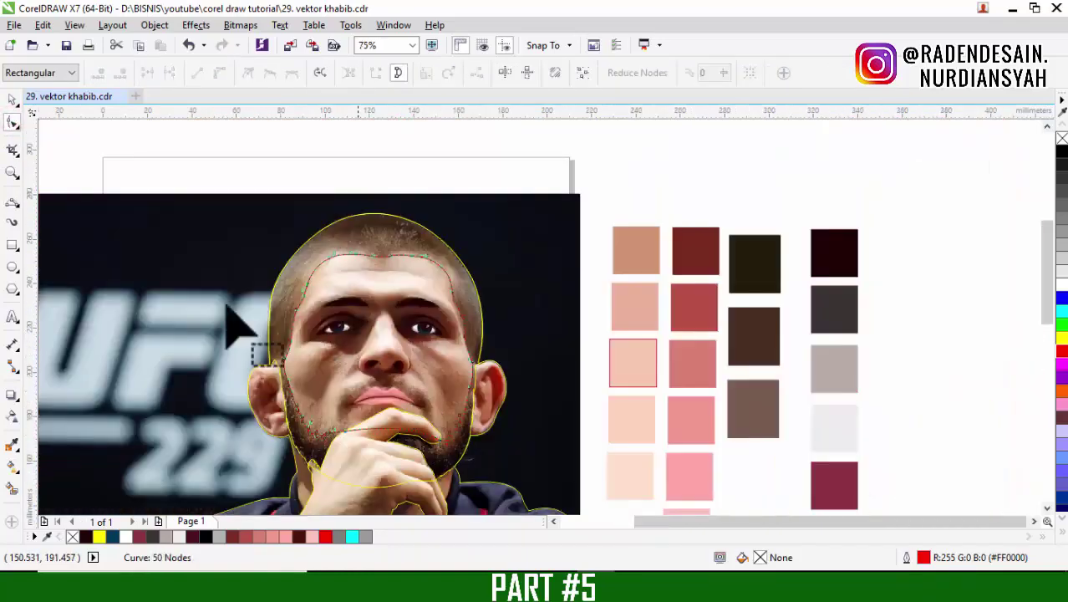
Fill the closed head outline with yellow and replace that fill with black
left_click(12, 101)
left_click(594, 200)
left_click(469, 293)
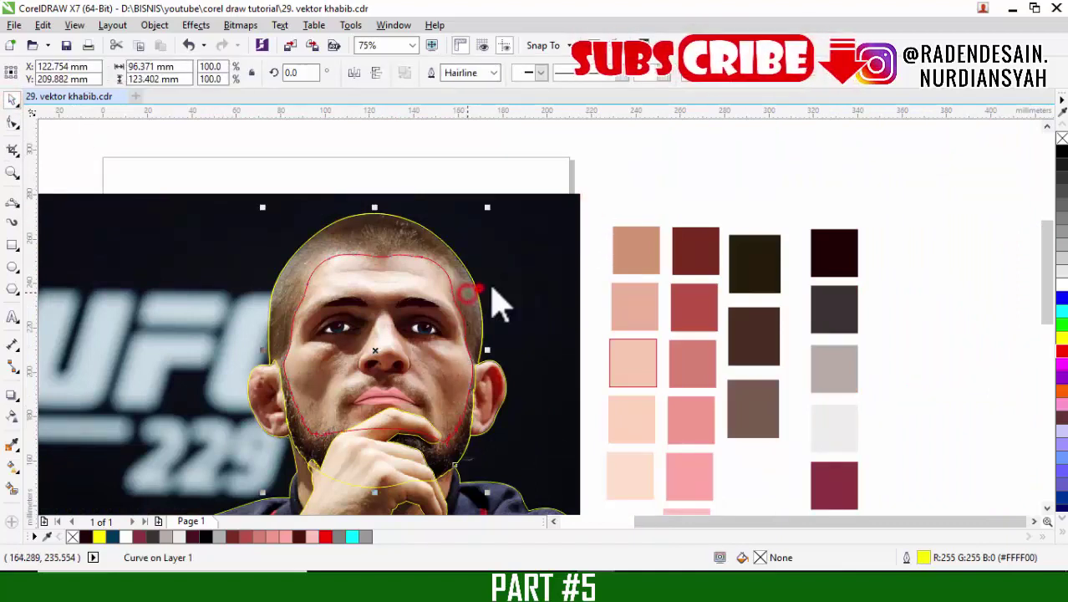
double_click(493, 291)
left_click(12, 100)
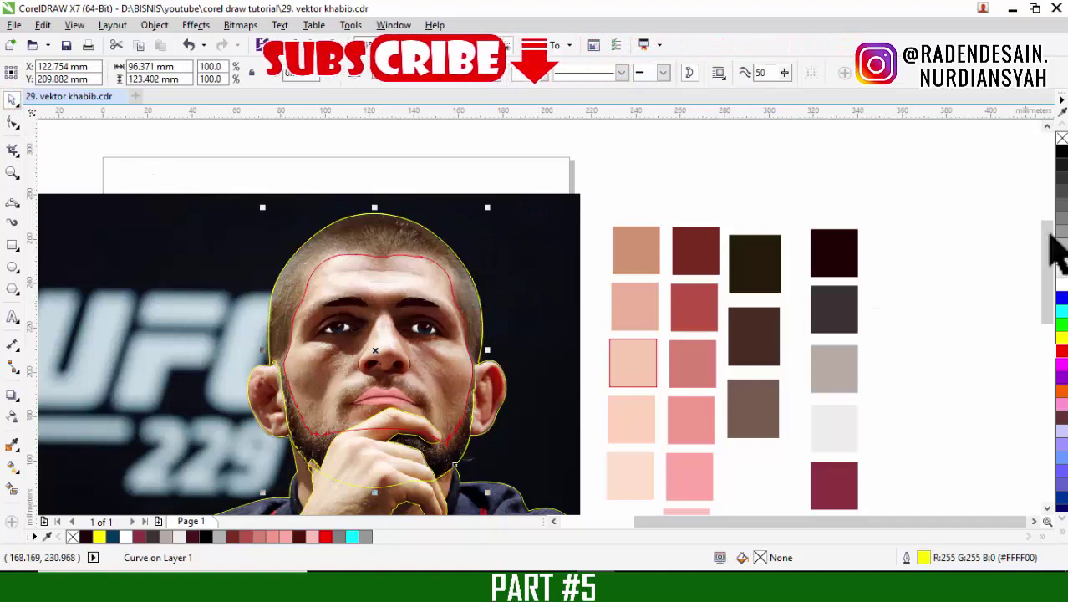
left_click(1062, 338)
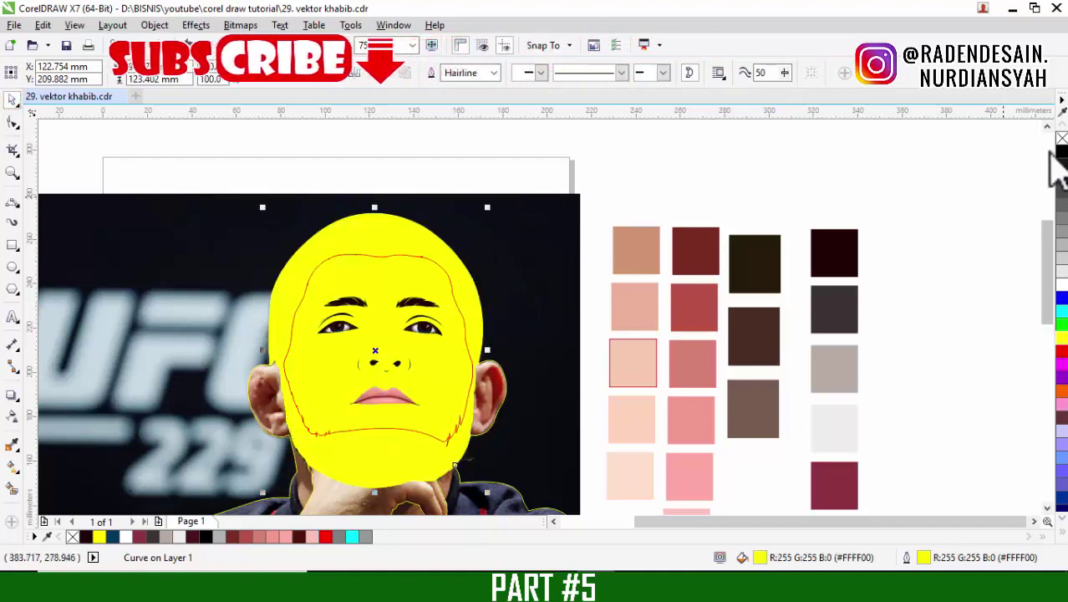
left_click(1062, 153)
Trim the face outline's area out of the black head shape
left_click(387, 269)
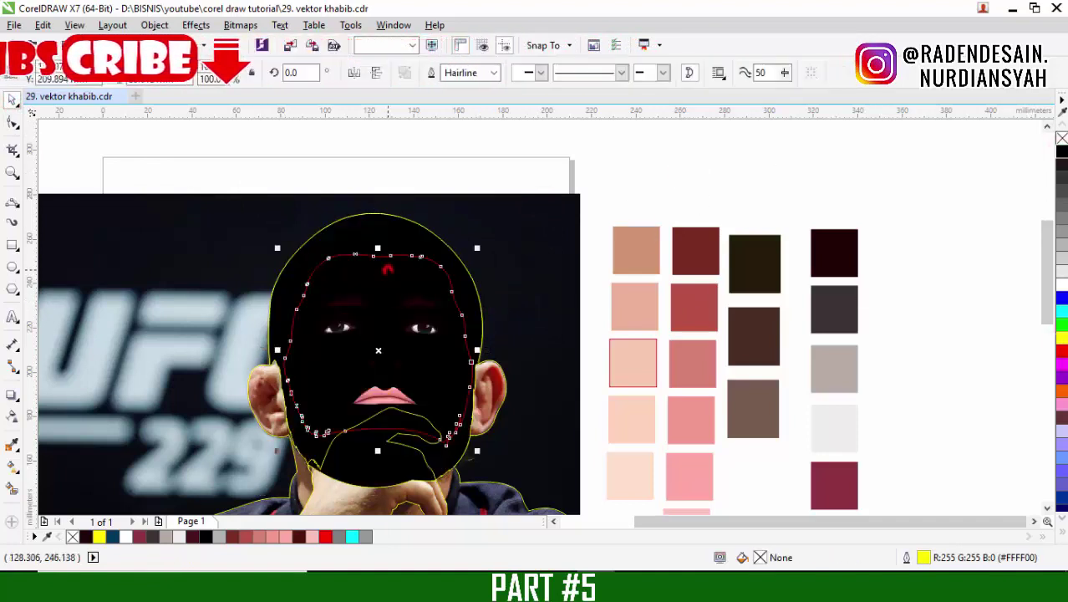
left_click(386, 274, "shift")
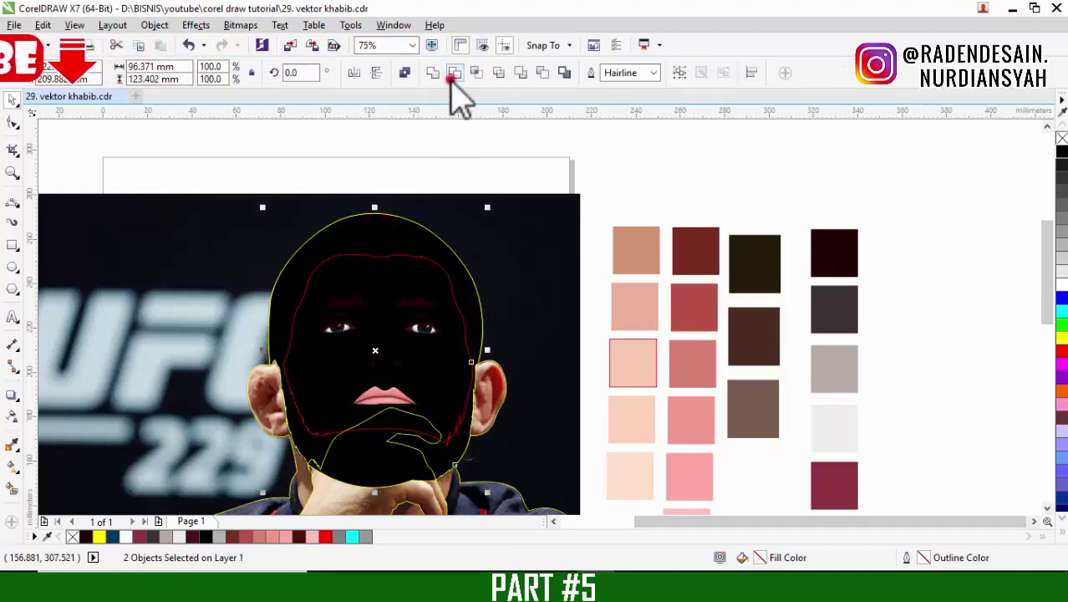
left_click(452, 77)
left_click(678, 162)
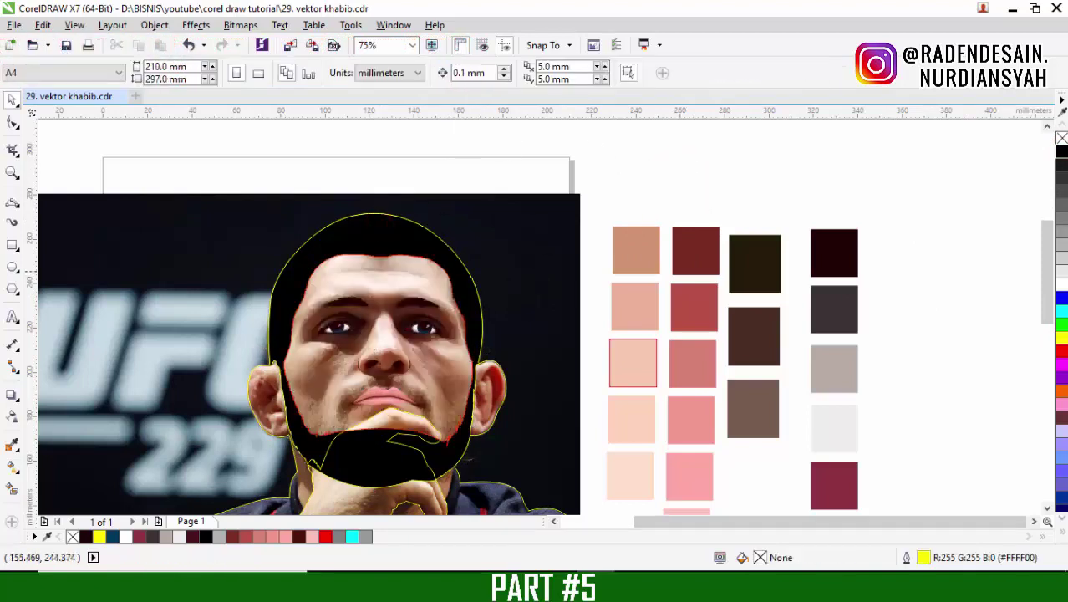
Remove the black fill from the trimmed hair-and-beard shape
left_click(453, 267)
left_click(1062, 139)
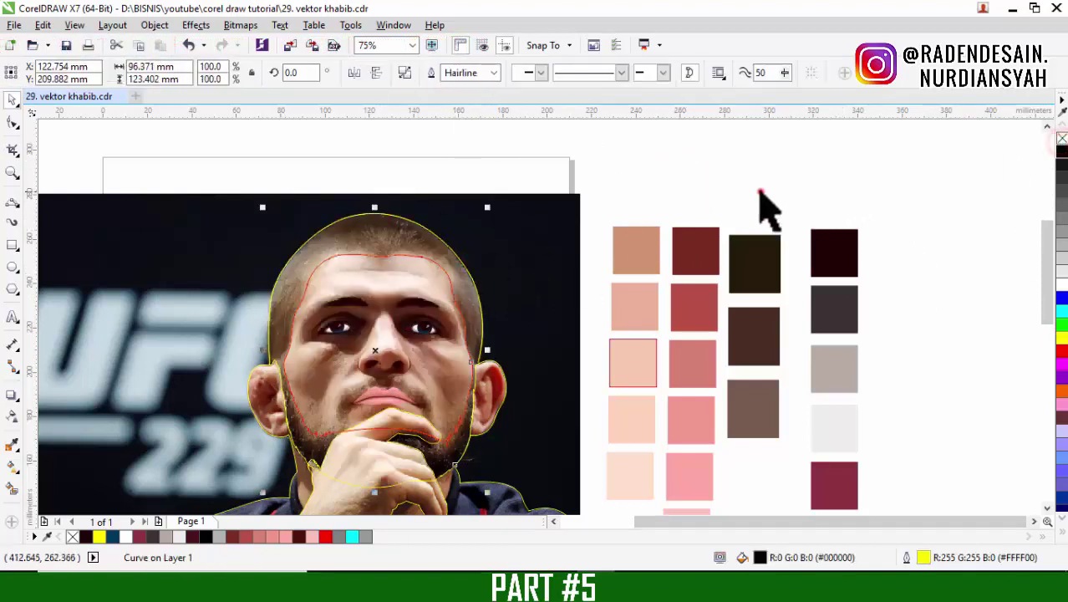
left_click(759, 188)
key("F3")
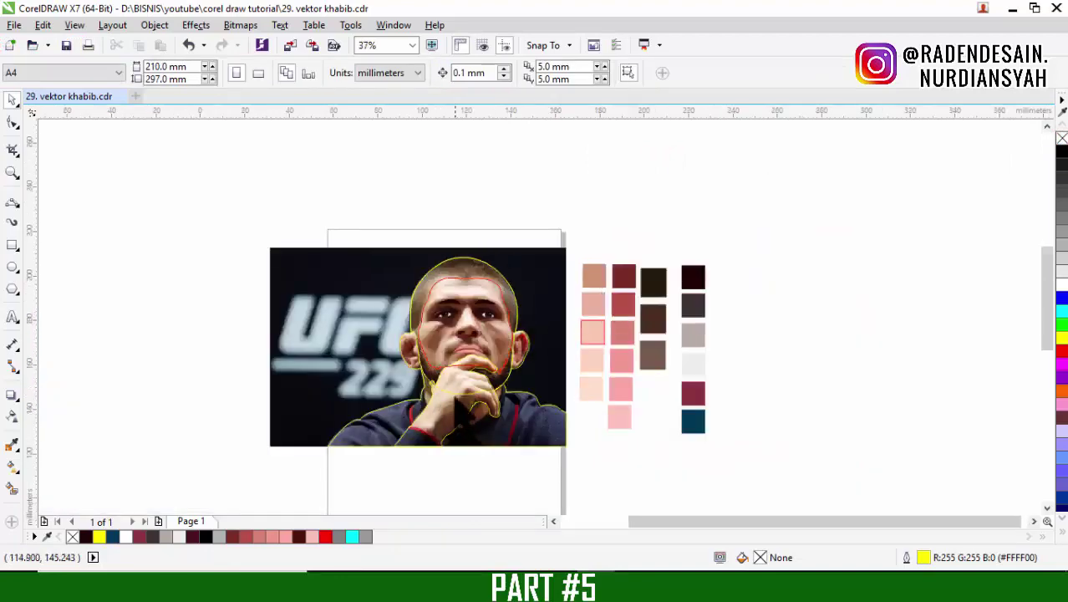
scroll(448, 401, "up", 2)
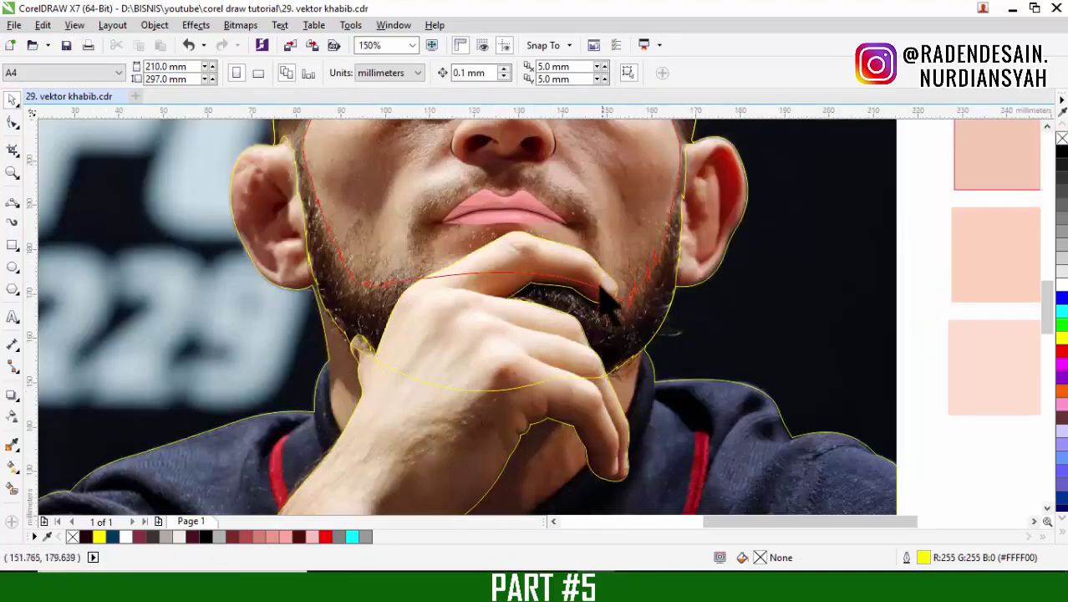
scroll(601, 287, "up", 1)
left_click(572, 266)
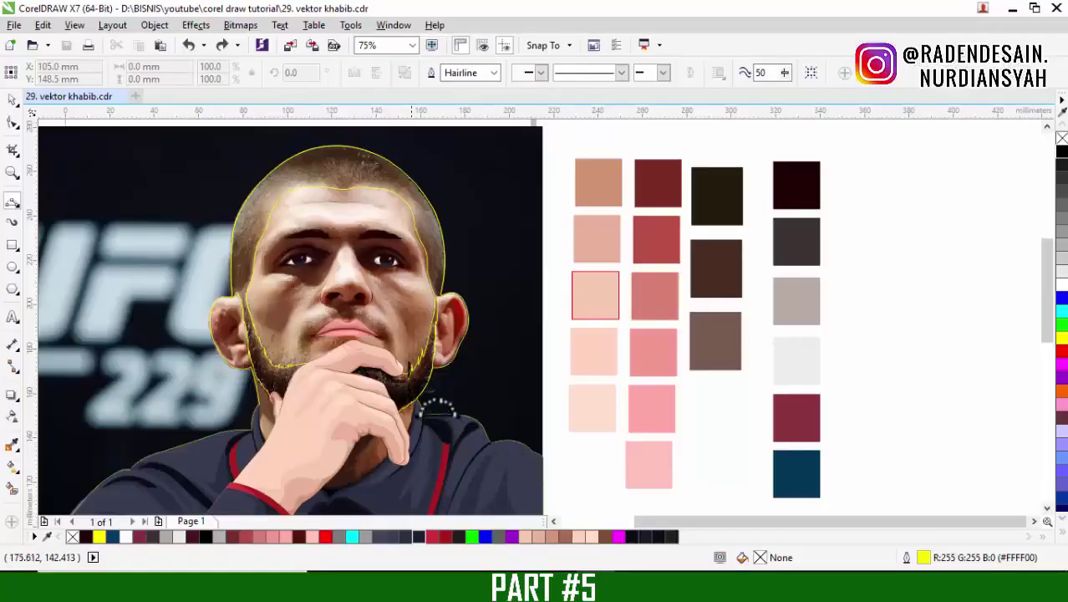
Start a new beard strand curve beside the ear with short, narrow zigzag spikes in the sideburn
scroll(468, 351, "up", 2)
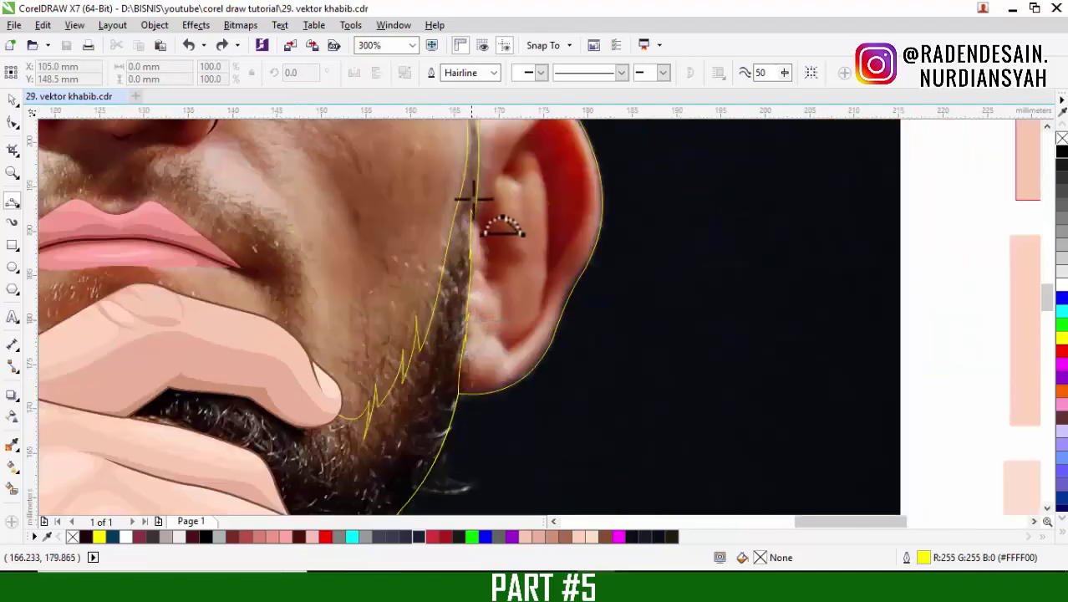
scroll(466, 234, "up", 1)
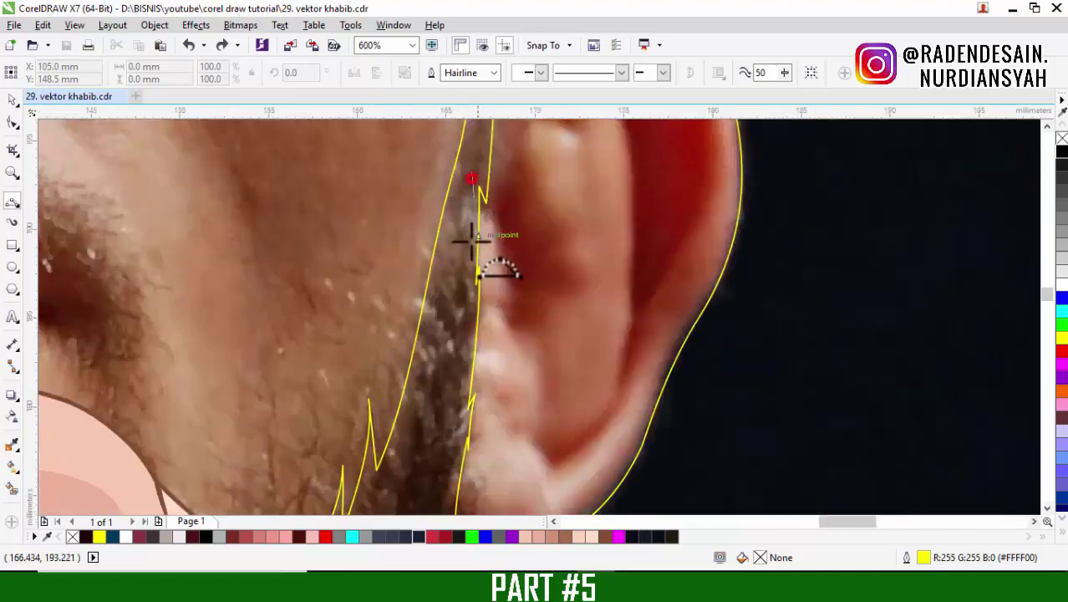
left_click(485, 279)
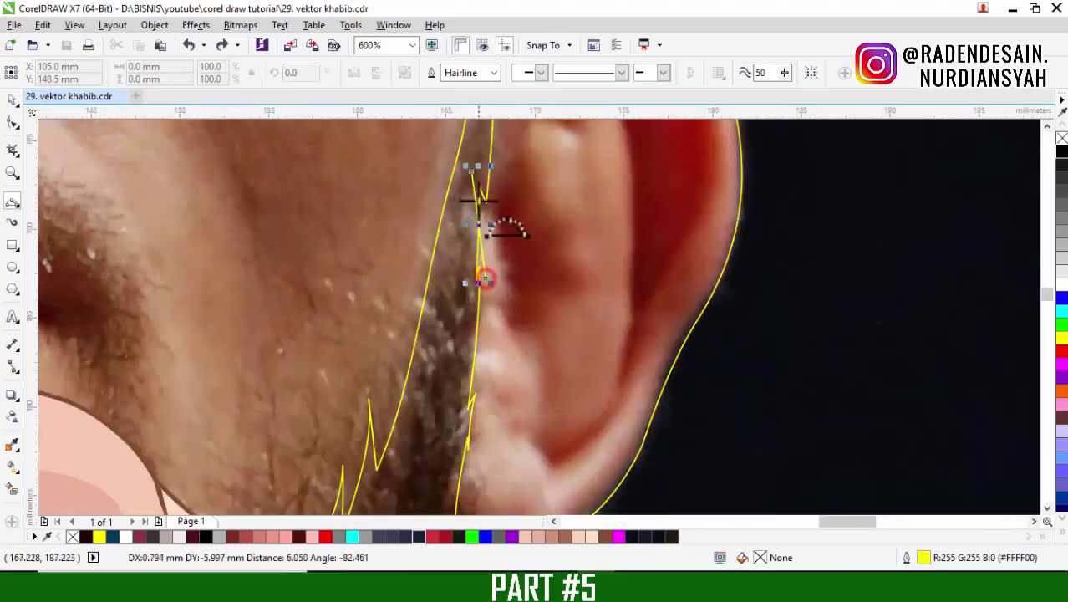
left_click_drag(473, 173, 459, 290)
key("ctrl+z")
left_click(459, 294)
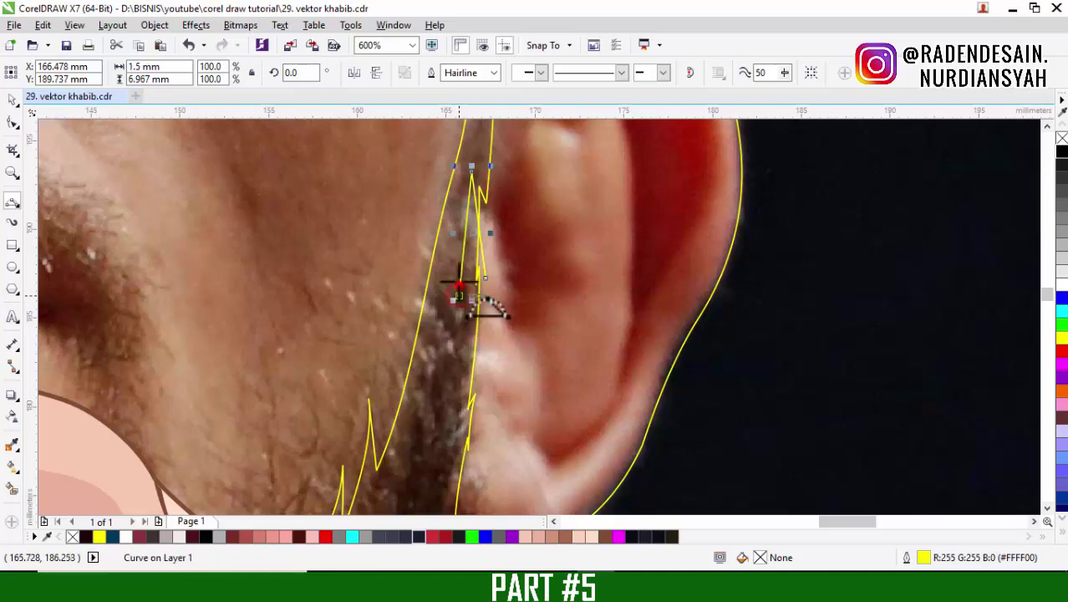
double_click(458, 237)
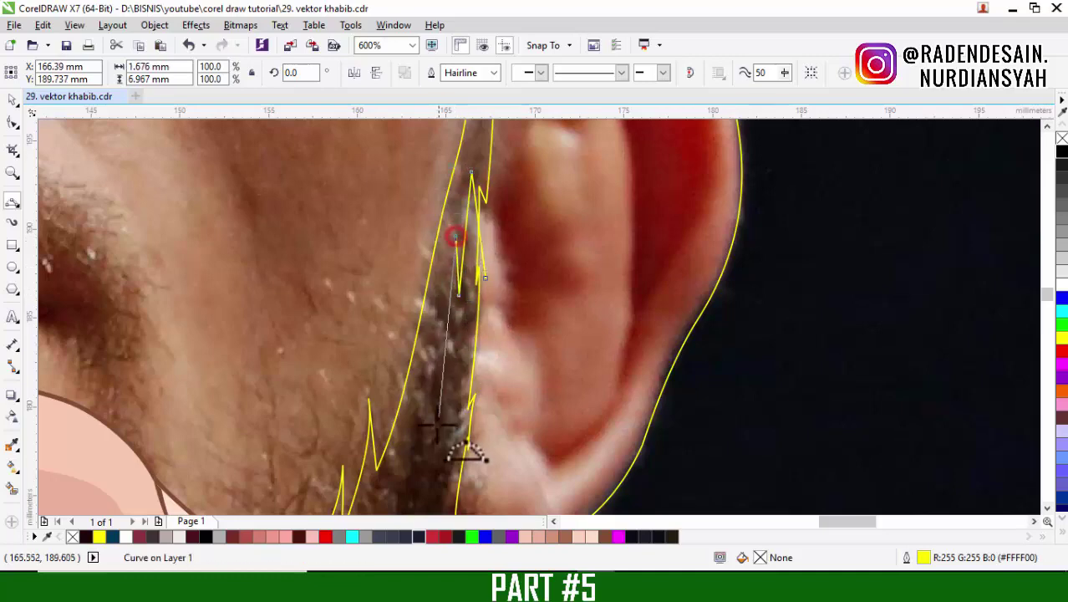
Continue the strand curve down the sideburn with long slanted spikes between the beard edge and the earlobe
left_click_drag(437, 428, 440, 343)
scroll(459, 311, "down", 2)
scroll(449, 345, "up", 2)
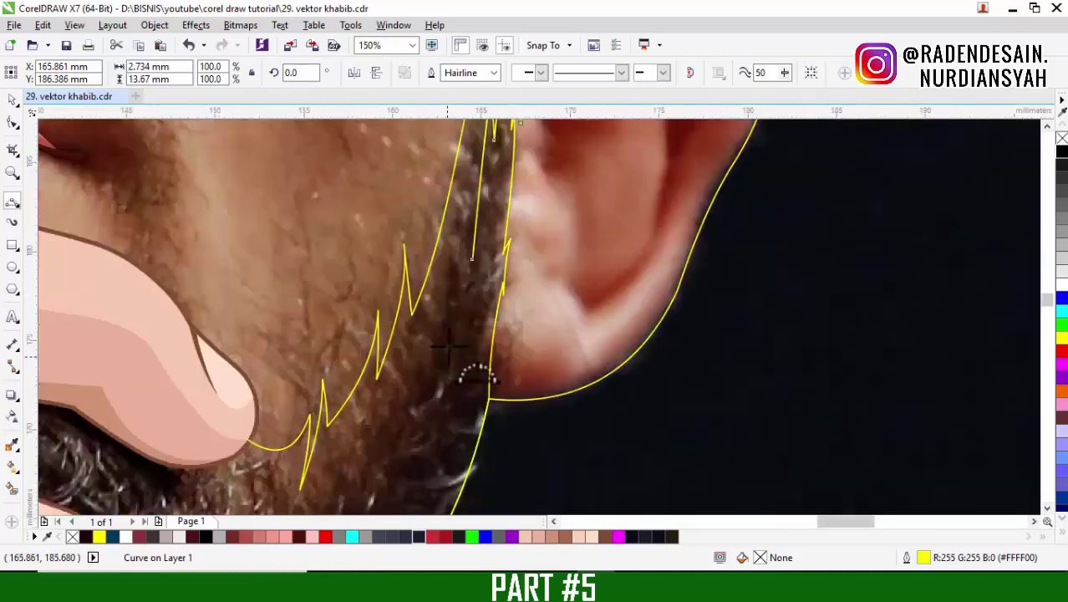
left_click(474, 190)
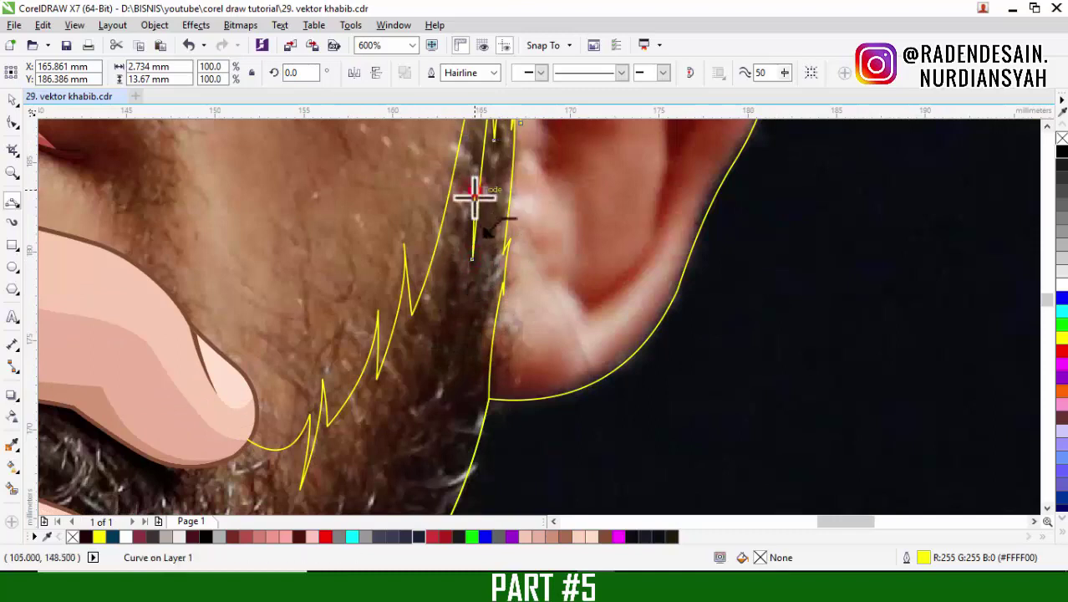
left_click(448, 350)
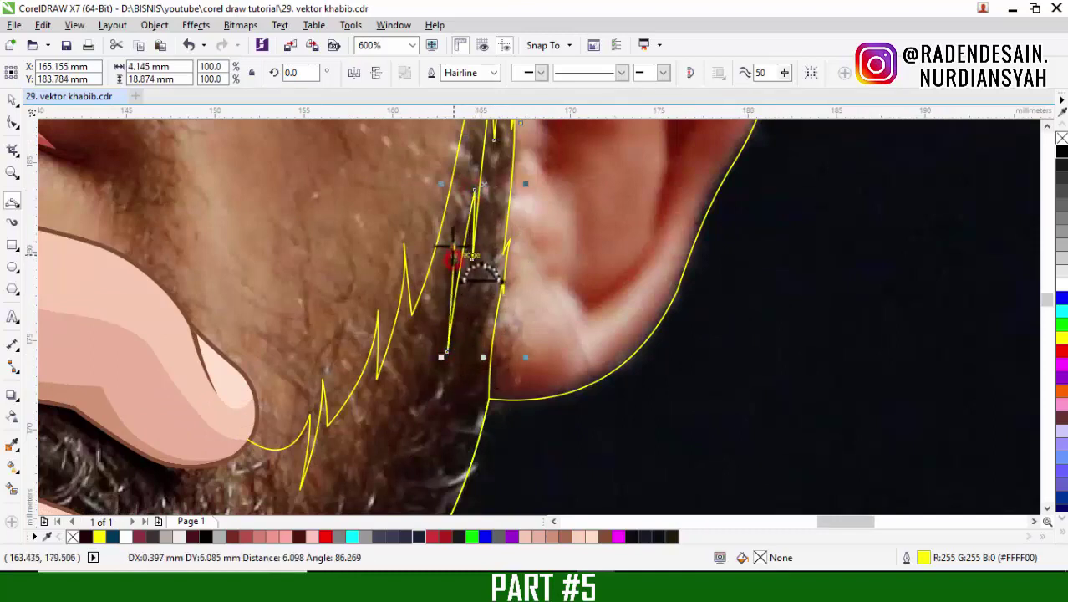
left_click(453, 247)
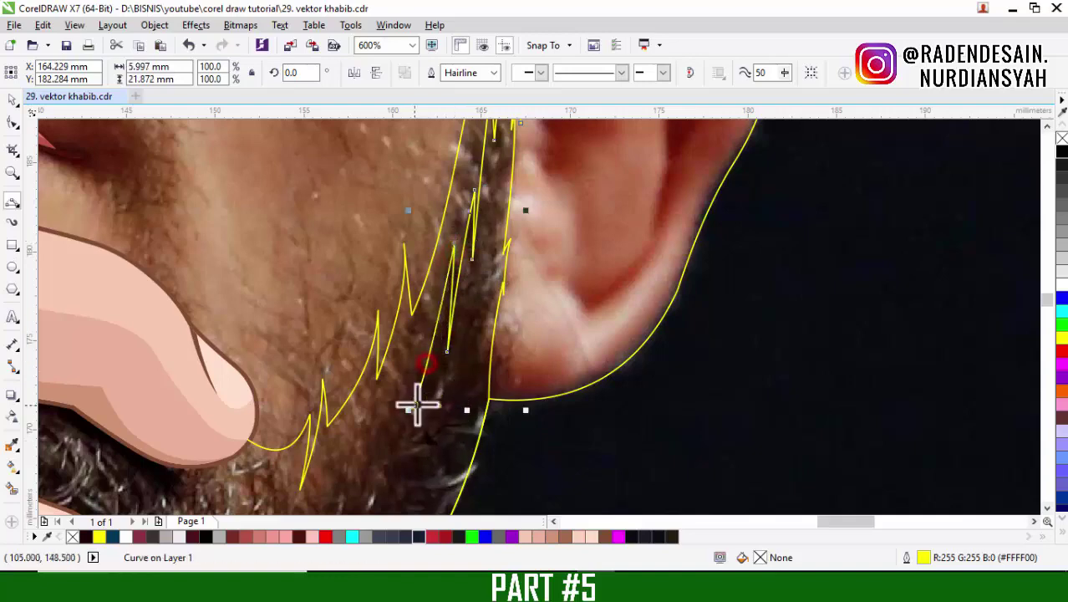
left_click(415, 403)
Extend the strand curve below the earlobe with slanted spikes and an arc heading down towards the chin
scroll(422, 344, "down", 1)
scroll(404, 412, "up", 1)
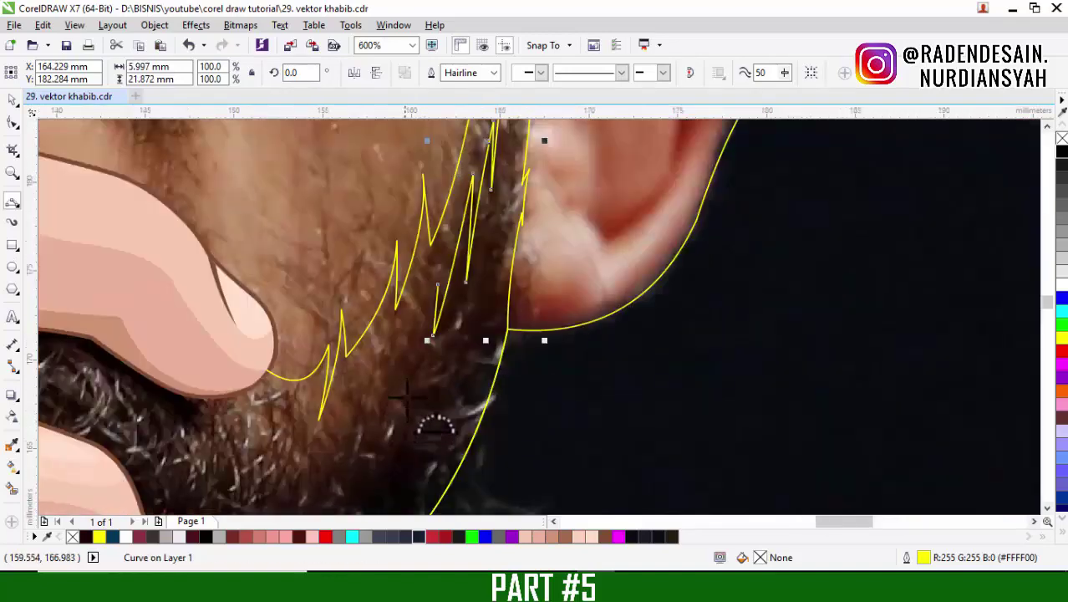
left_click(435, 286)
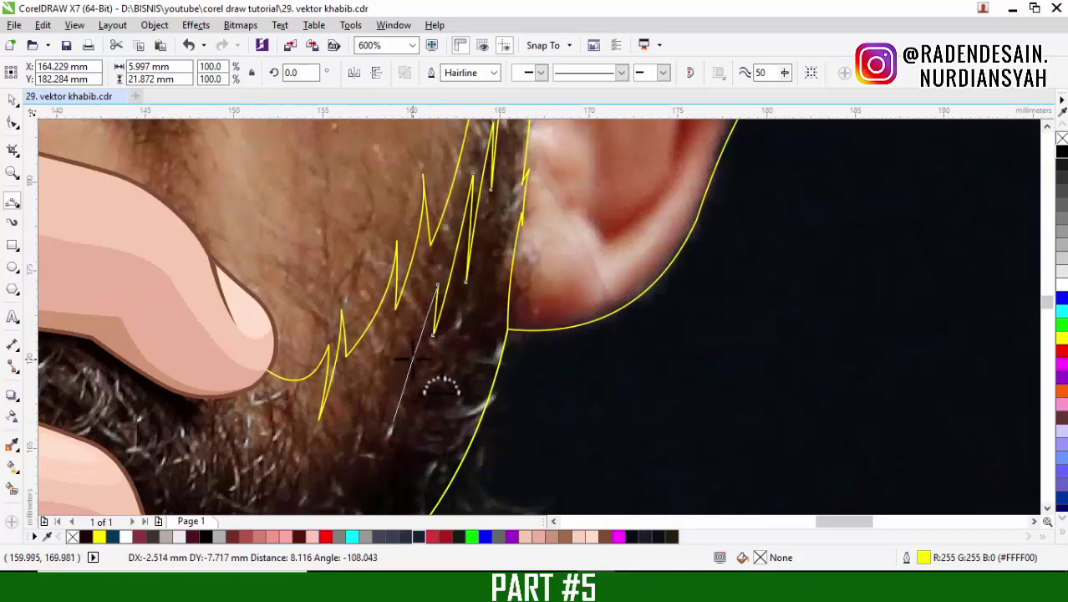
left_click(396, 419)
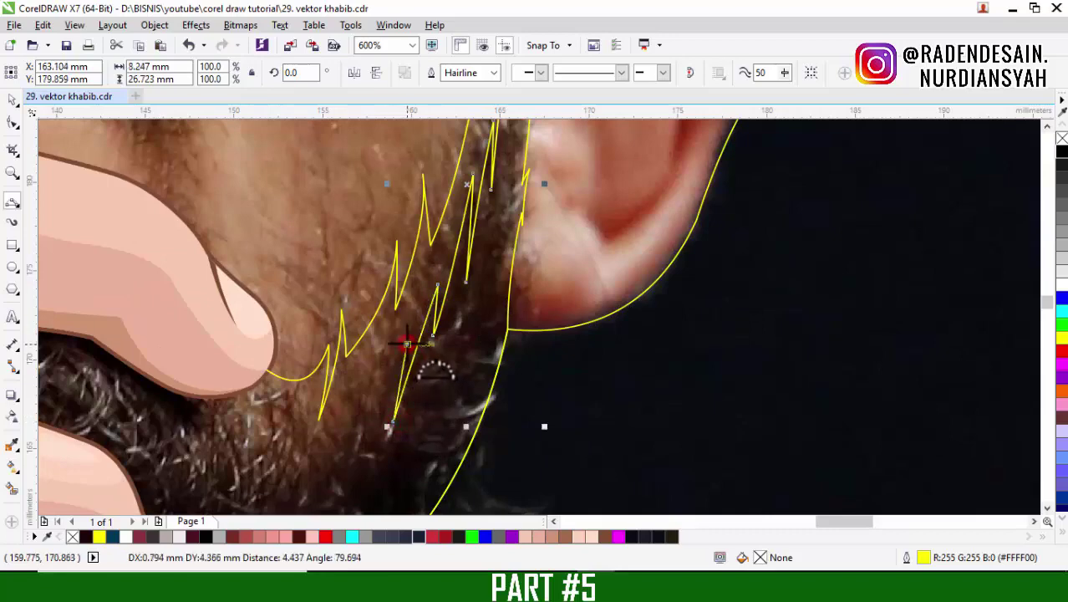
left_click(407, 343)
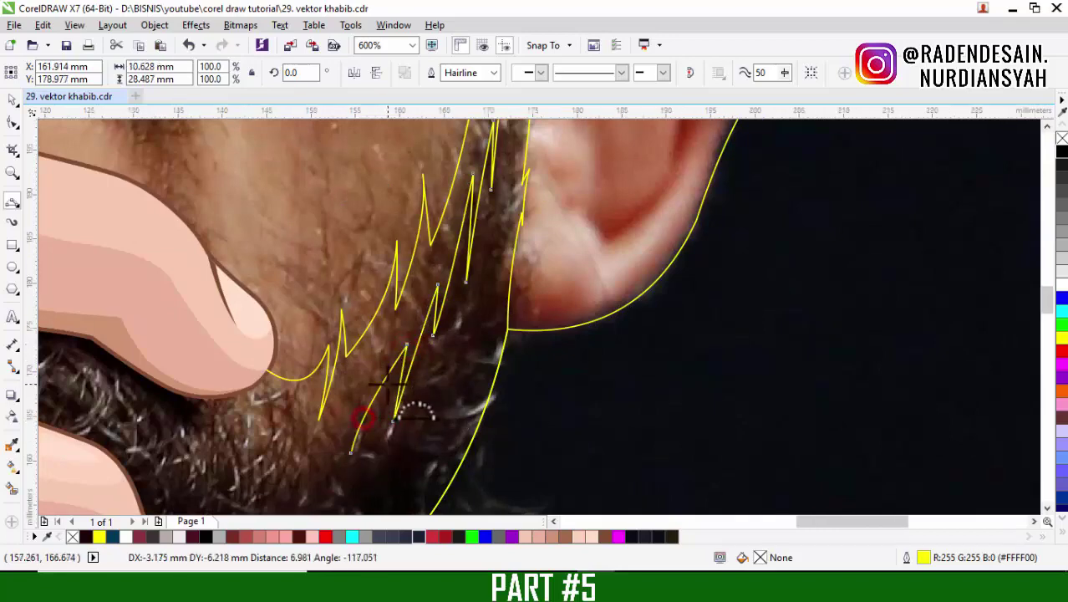
scroll(388, 384, "down", 2)
scroll(382, 402, "up", 3)
Extend the strand curve along the lower jaw with slanted spikes leading towards the area below the fingertip
left_click(358, 398)
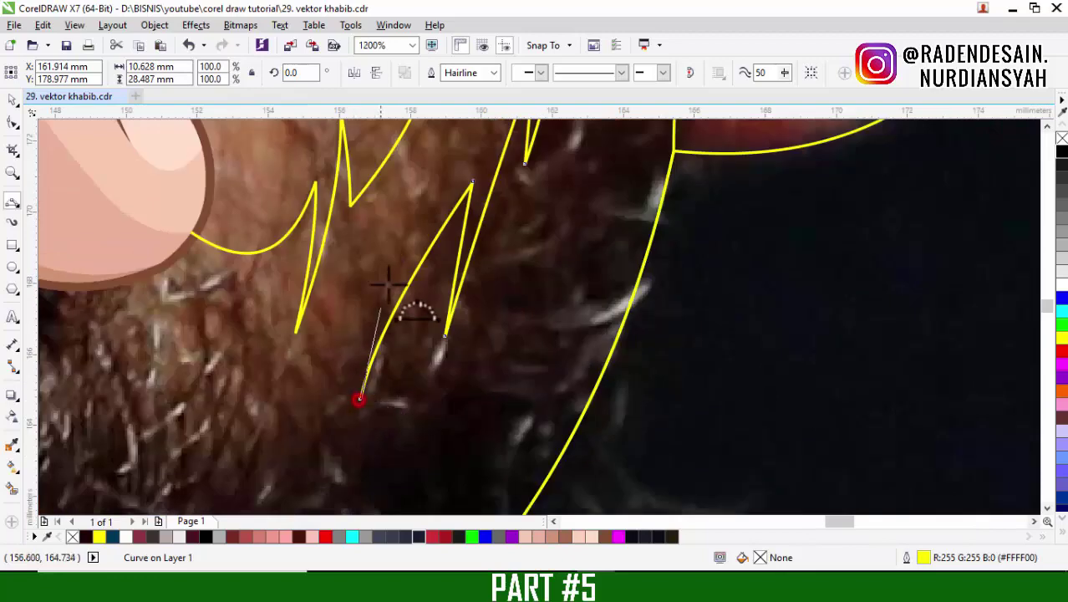
left_click_drag(394, 277, 312, 412)
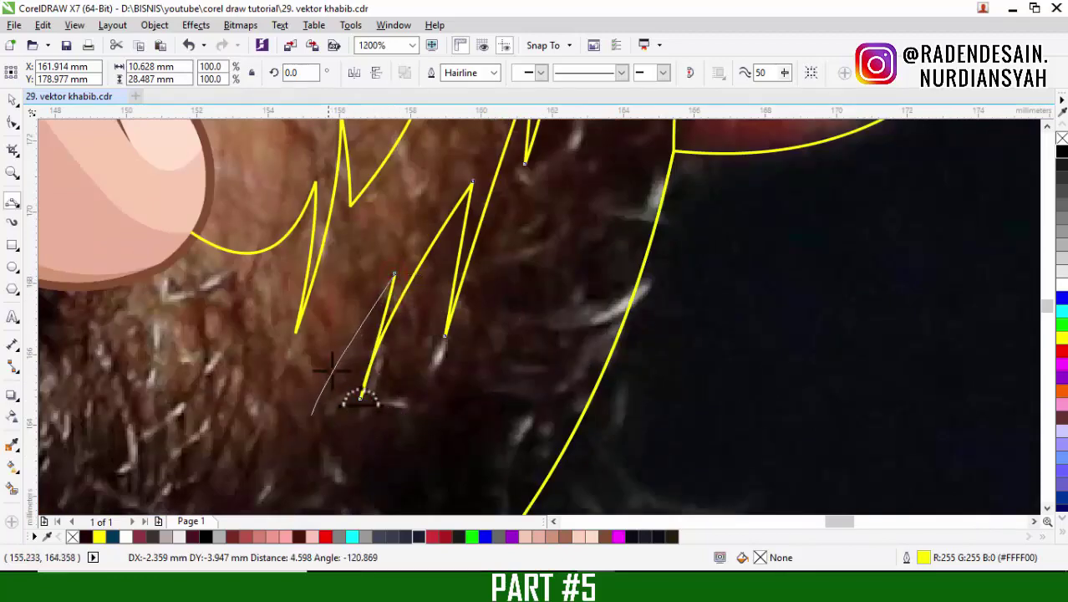
left_click(341, 368)
scroll(342, 367, "down", 2)
key("ctrl+z")
scroll(342, 372, "up", 2)
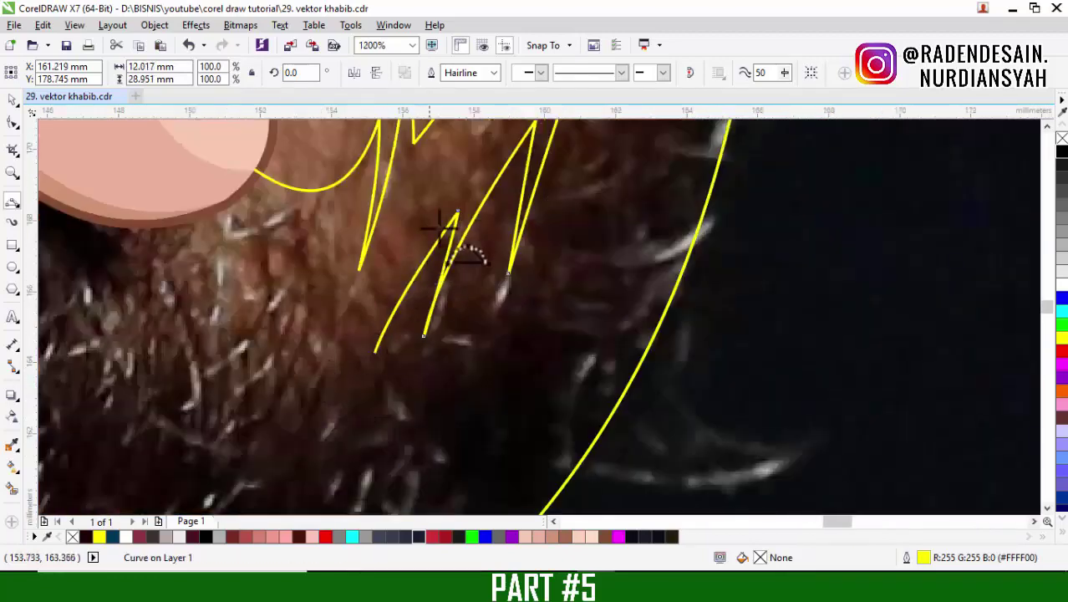
left_click_drag(370, 368, 402, 321)
left_click(379, 293)
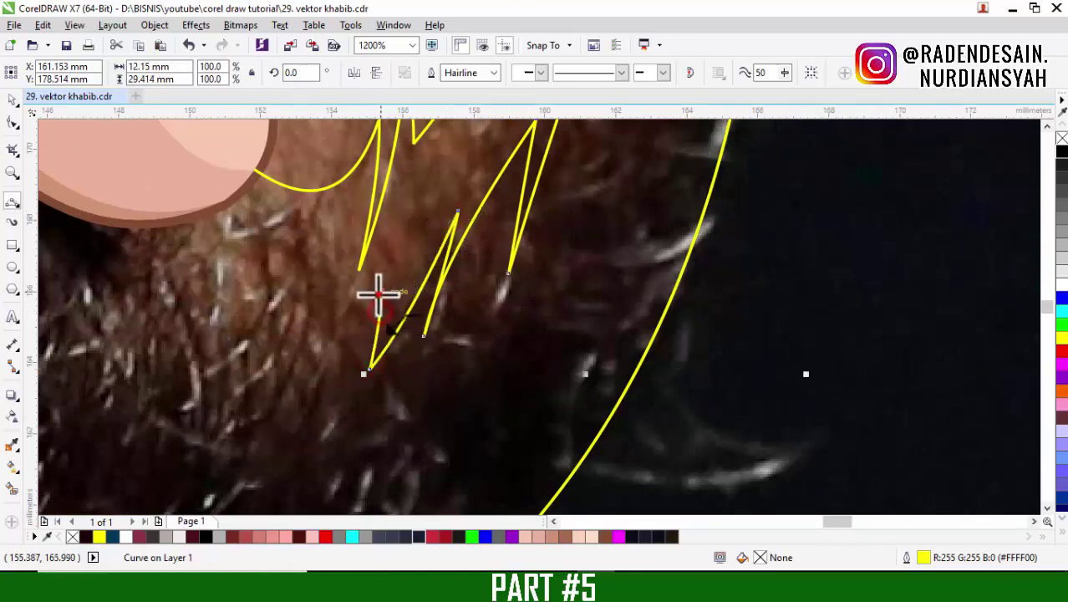
left_click(324, 374)
scroll(376, 368, "down", 2)
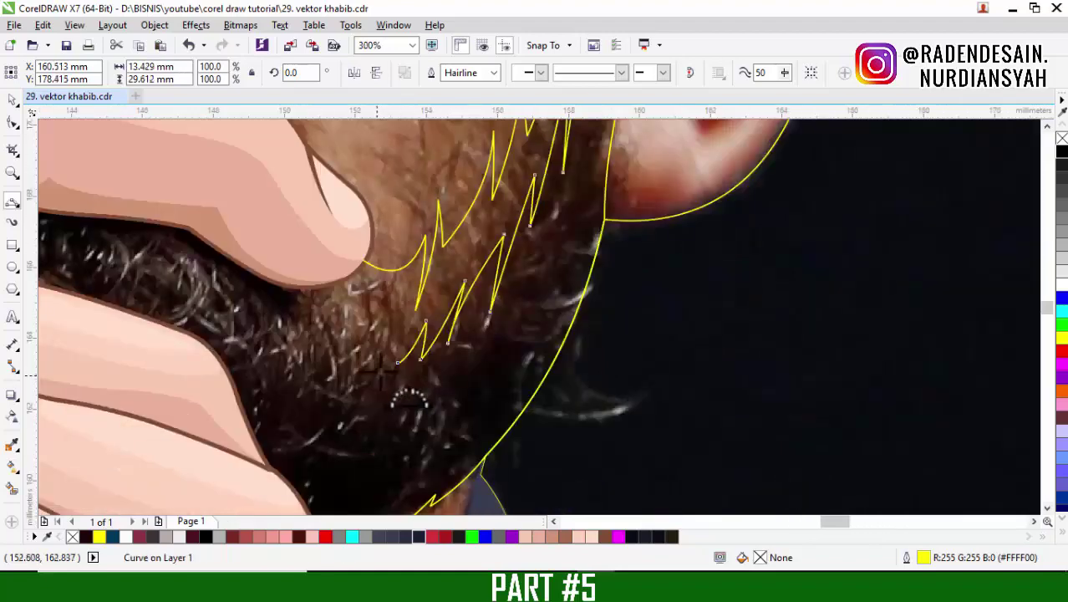
Add tall, narrow upright spikes to the strand curve in the beard just below the fingertip
scroll(409, 368, "up", 2)
left_click_drag(432, 227, 431, 272)
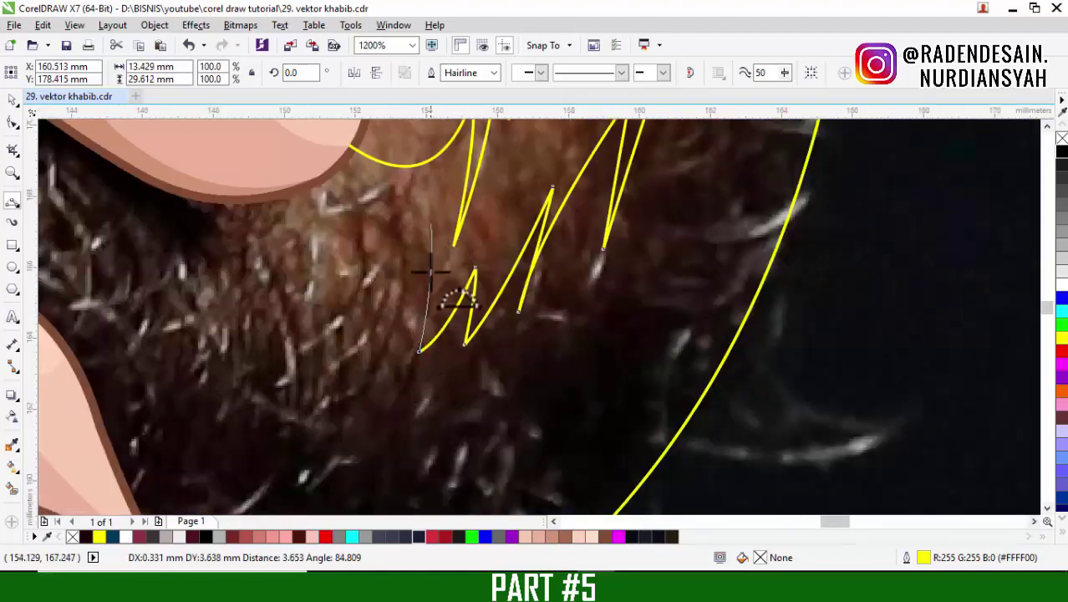
left_click_drag(431, 224, 430, 223)
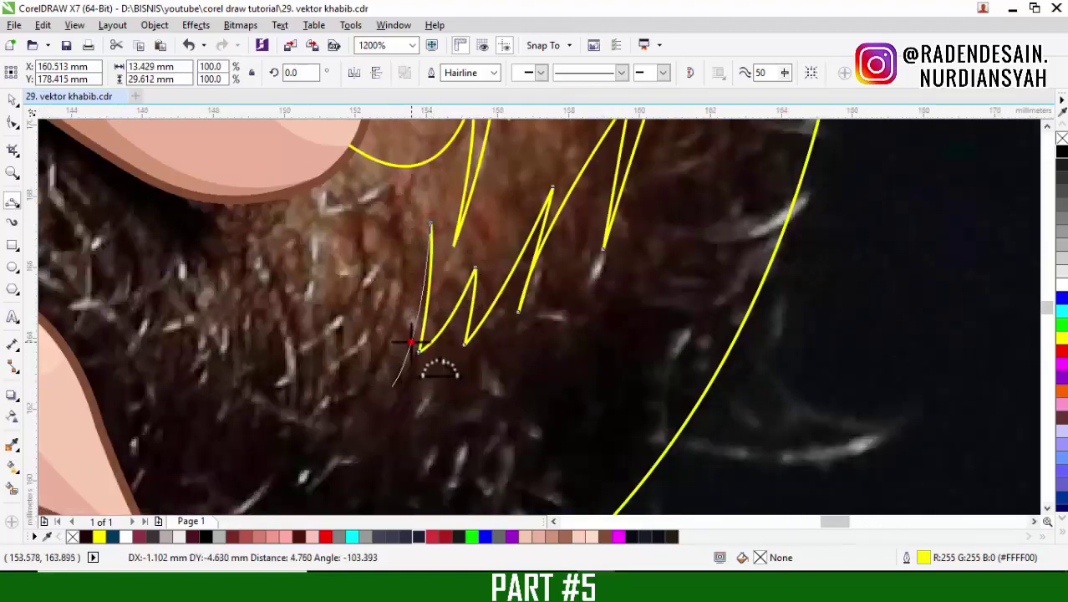
left_click_drag(393, 386, 409, 303)
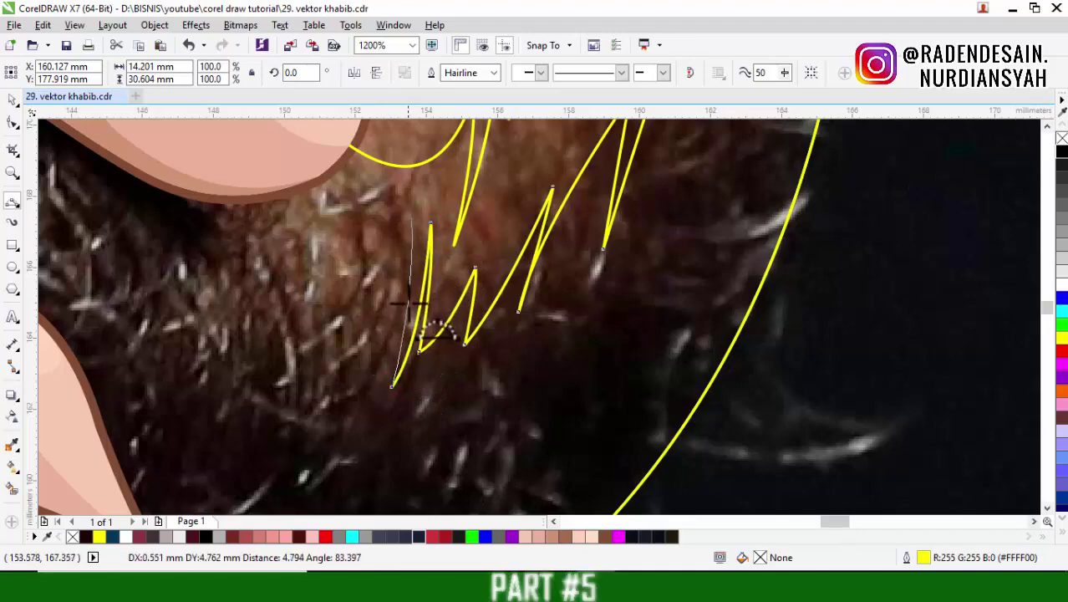
left_click(411, 303)
scroll(433, 305, "down", 3)
scroll(426, 302, "up", 2)
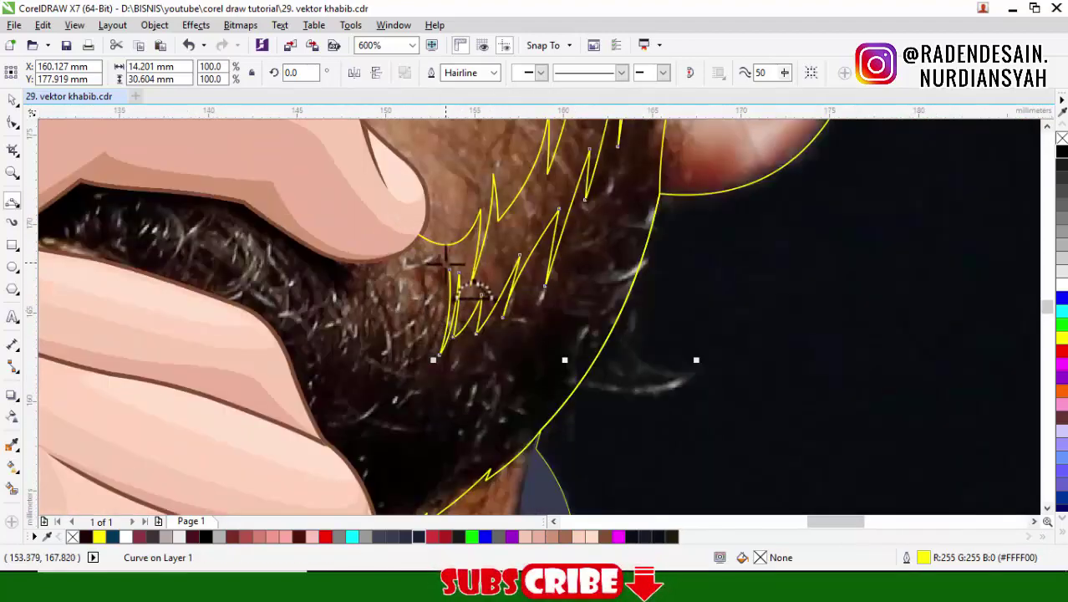
Continue the strand curve with close-set spikes towards the mouth side and run its end up onto the finger
left_click_drag(416, 373, 420, 330)
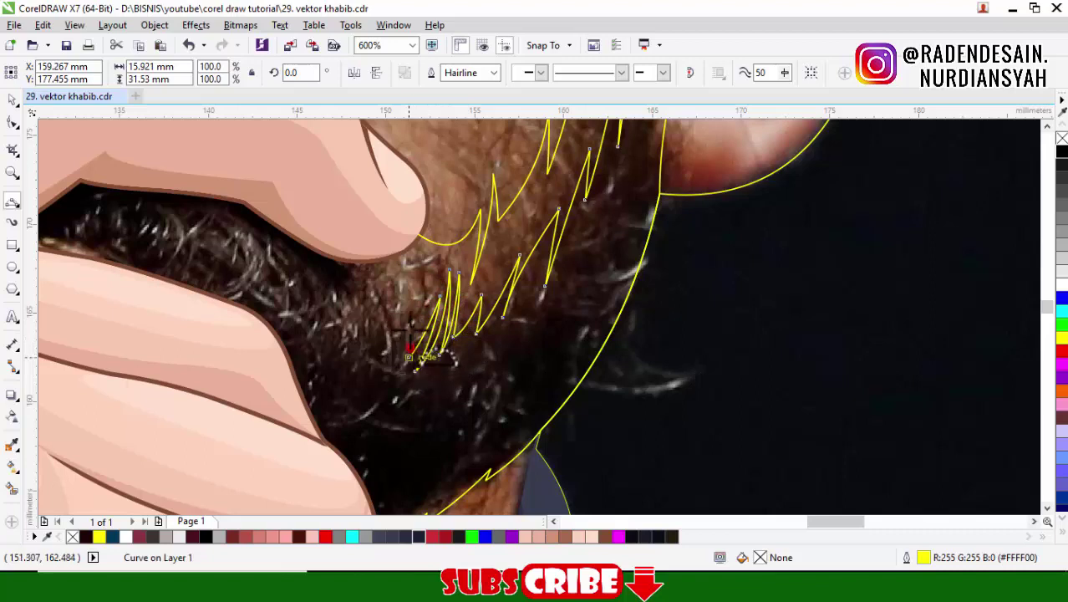
mouse_move(409, 366)
left_mouse_down()
mouse_move(402, 289)
mouse_move(402, 339)
mouse_move(321, 225)
left_mouse_up()
left_click(400, 291)
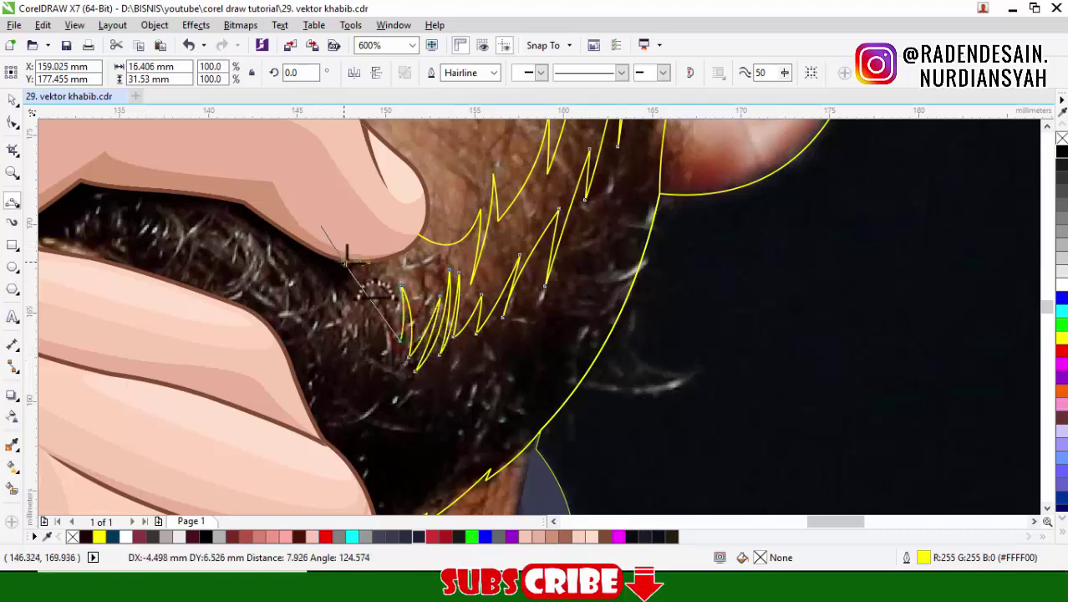
left_click(386, 294)
scroll(386, 294, "down", 3)
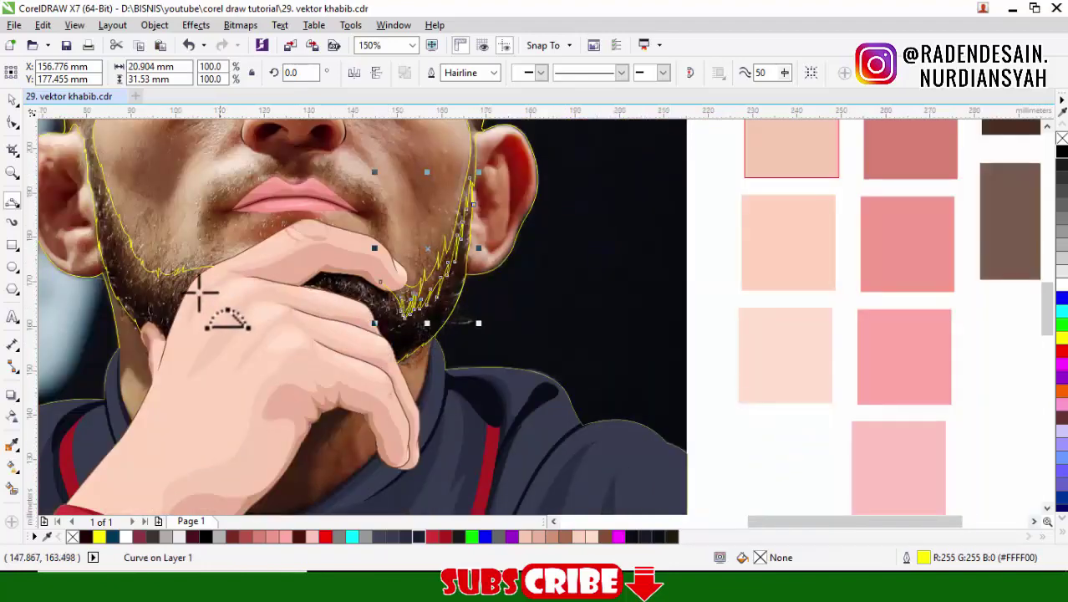
Carry the strand curve in a long arc across the hand and loop it back to the hand's edge at the opposite jaw
scroll(197, 300, "up", 1)
left_click_drag(570, 273, 207, 301)
left_click(449, 219)
scroll(310, 282, "down", 4)
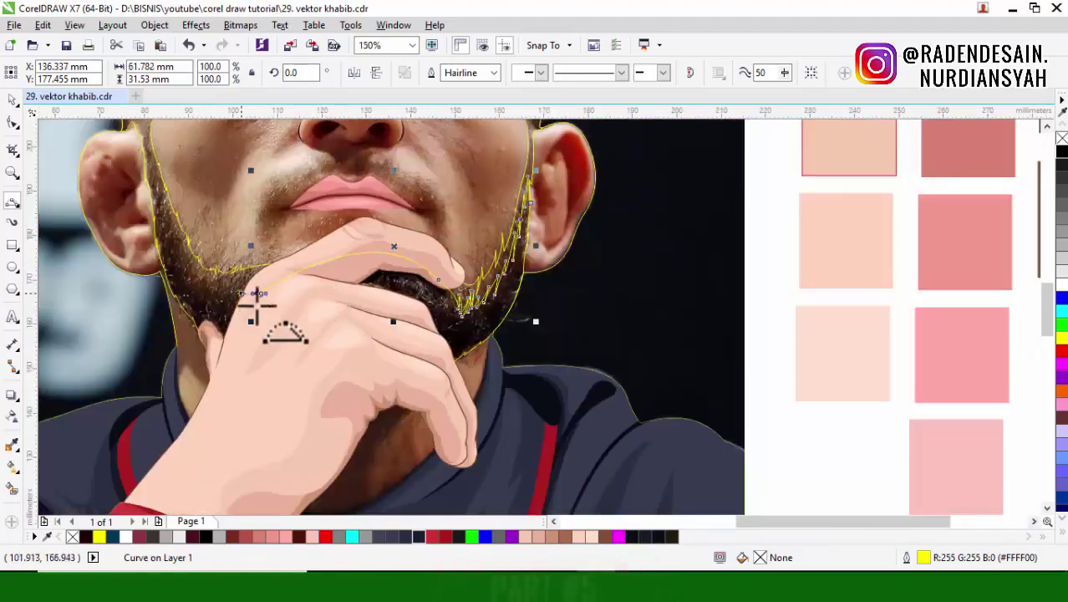
scroll(309, 303, "up", 3)
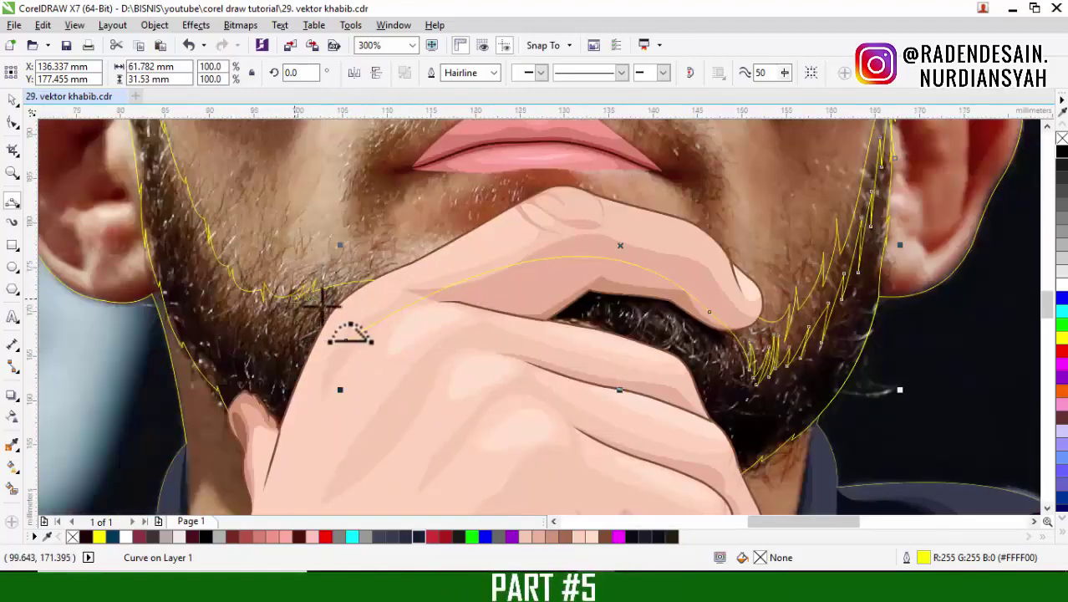
scroll(346, 327, "up", 2)
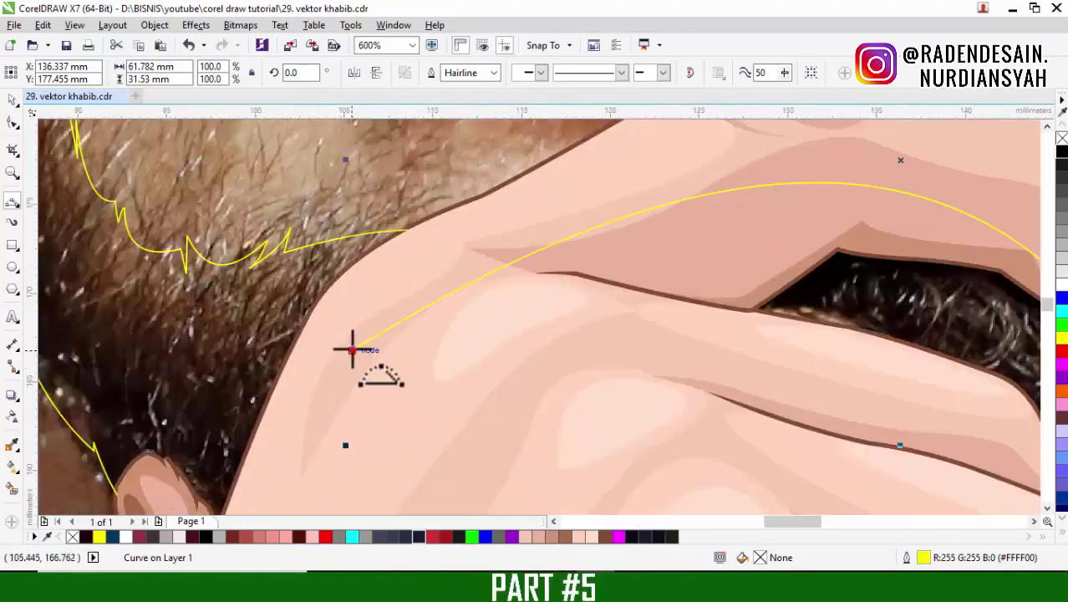
left_click_drag(352, 351, 308, 368)
Draw tightly packed slanted spikes on the strand curve in the opposite beard, right beside the hand's edge
left_click_drag(315, 300, 272, 361)
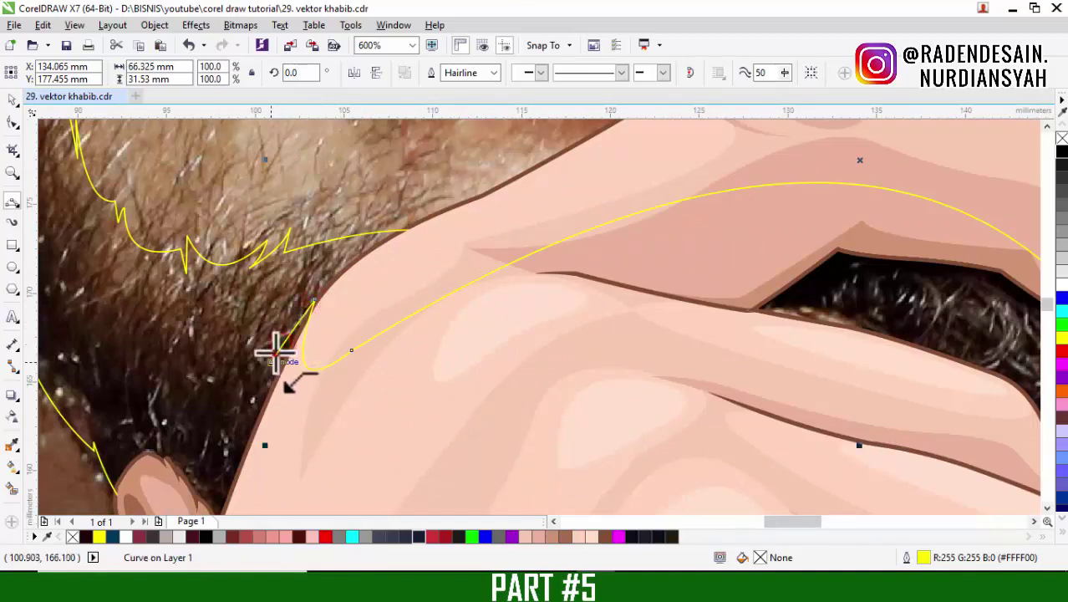
left_click(298, 305)
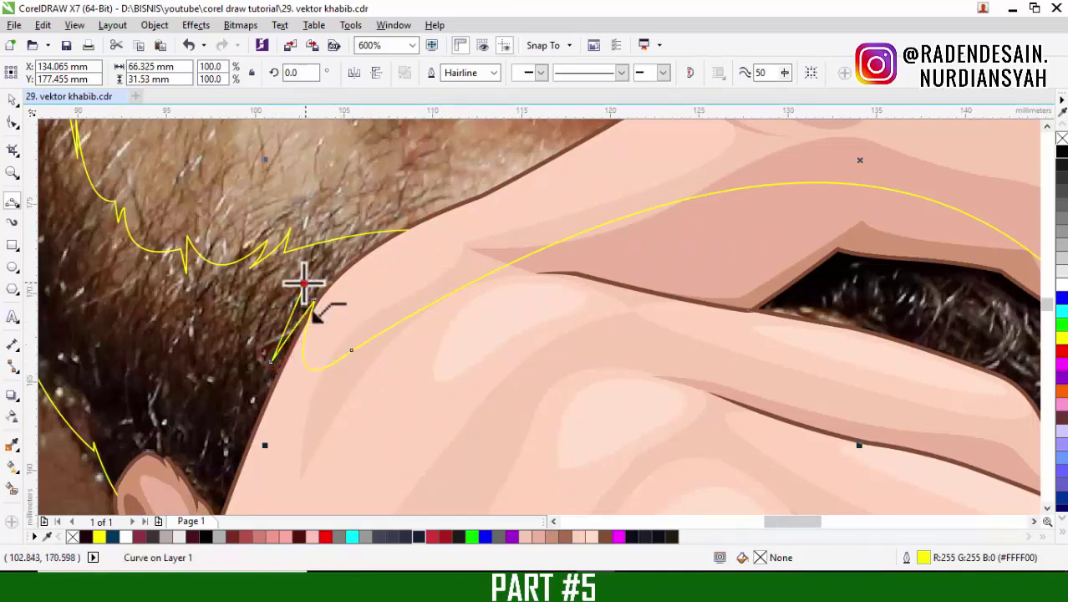
left_click_drag(305, 282, 263, 360)
left_click(269, 343)
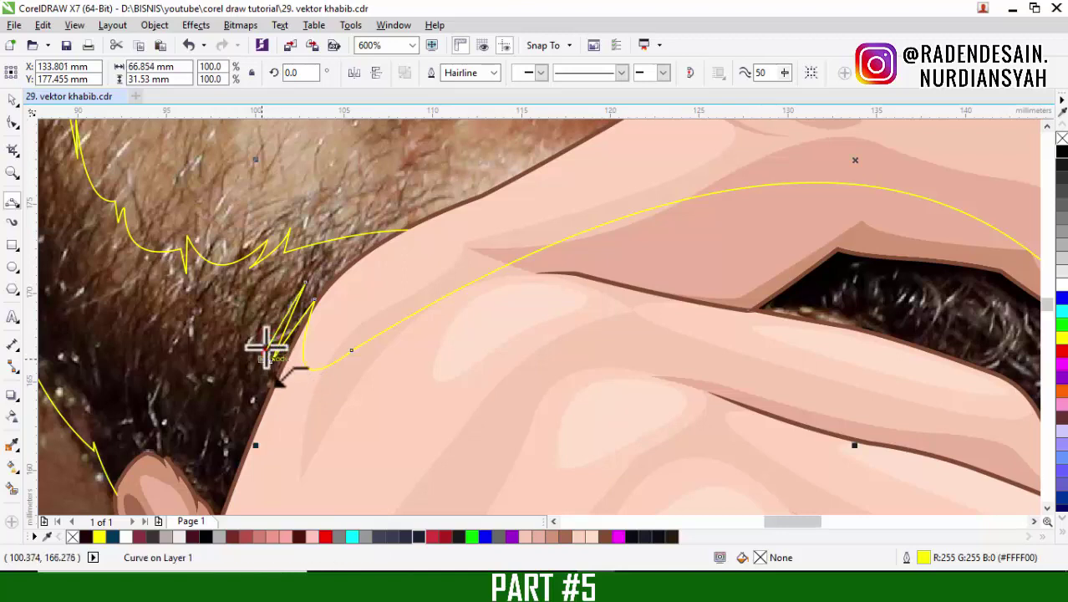
left_click(272, 322)
left_click_drag(273, 322, 244, 310)
left_click(252, 364)
left_click(267, 296)
left_click(243, 334)
scroll(267, 374, "down", 2)
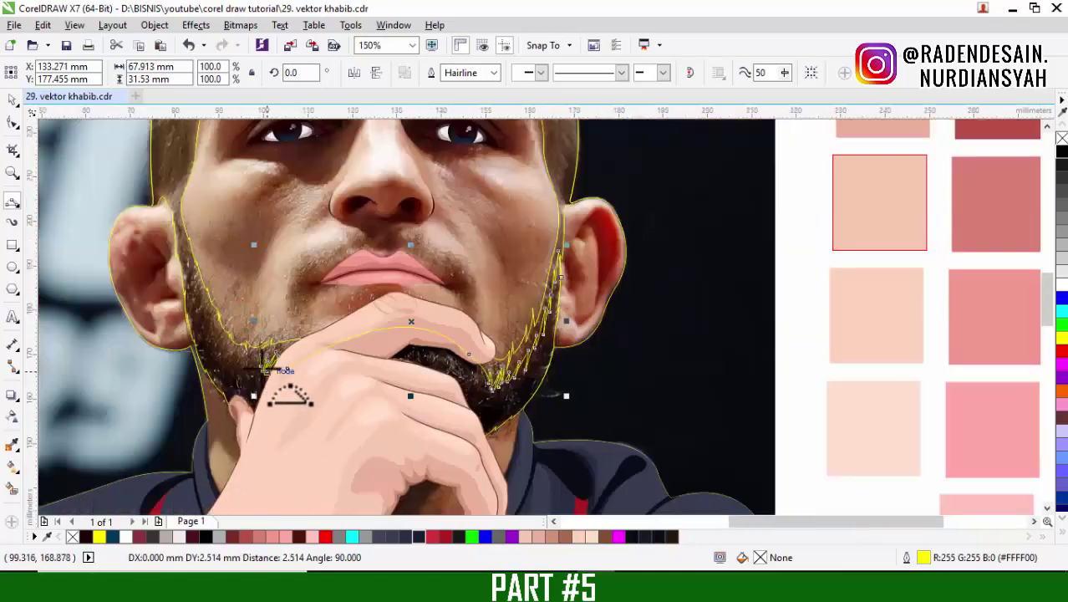
Extend the opposite-side strand curve away from the hand with uneven upright spikes below the inner beard edge
scroll(259, 360, "up", 2)
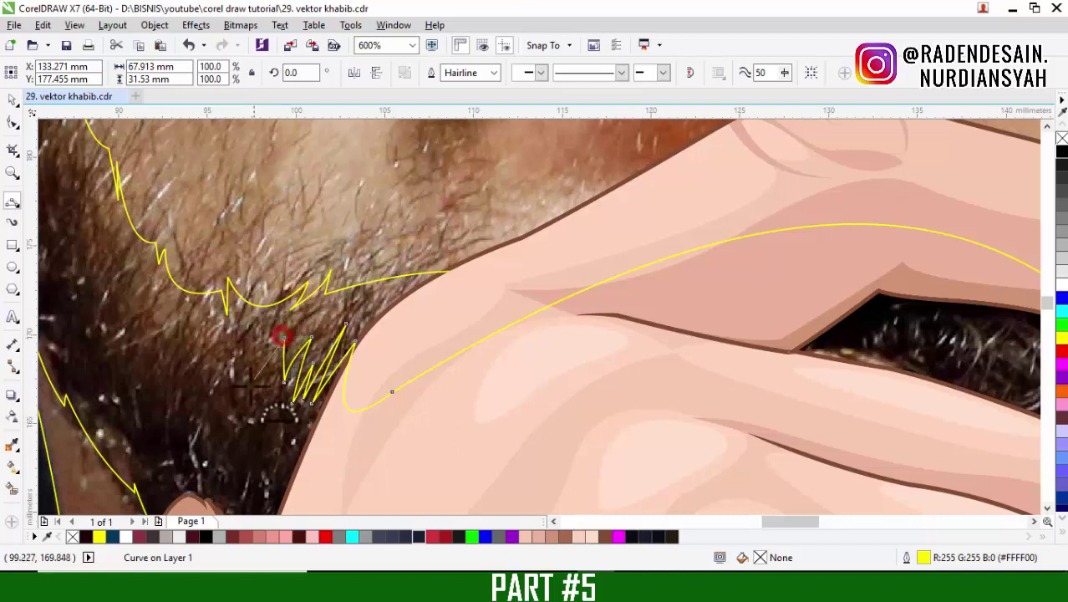
left_click_drag(282, 337, 243, 331)
left_click_drag(244, 331, 242, 393)
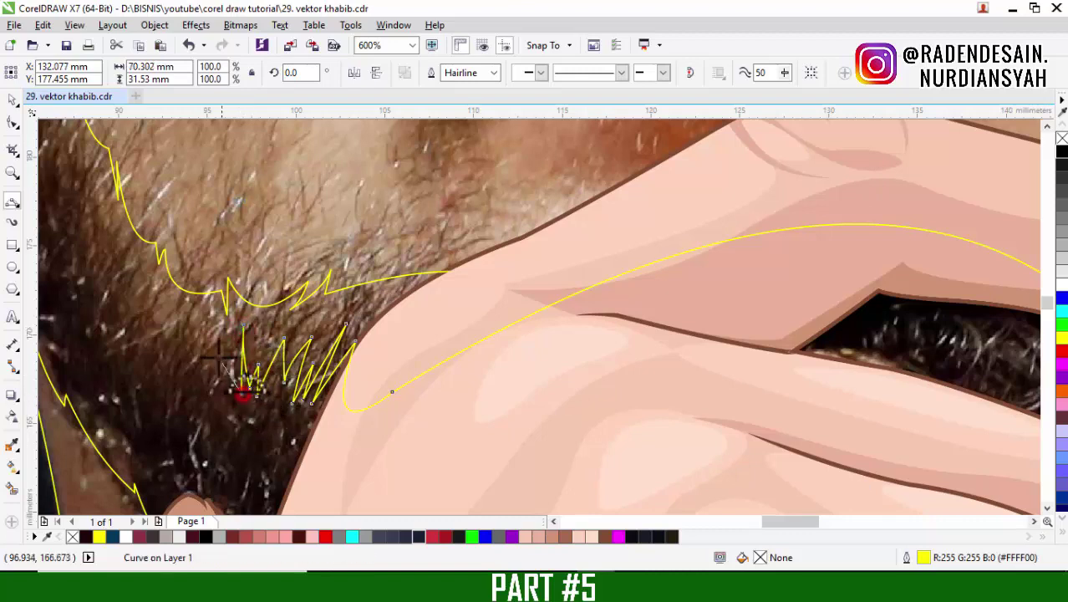
left_click(227, 378)
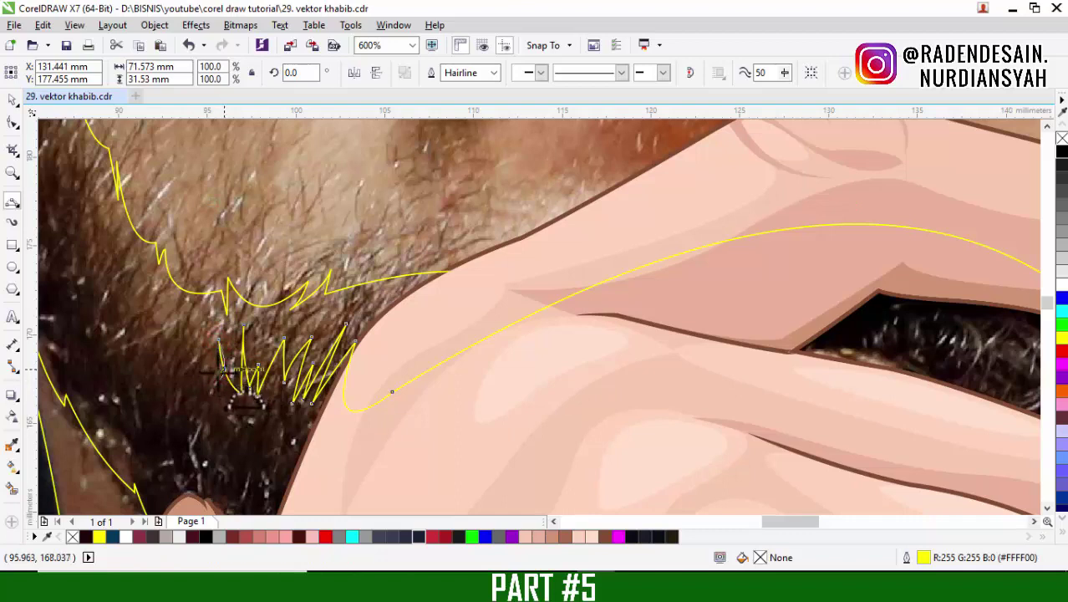
left_click(221, 378)
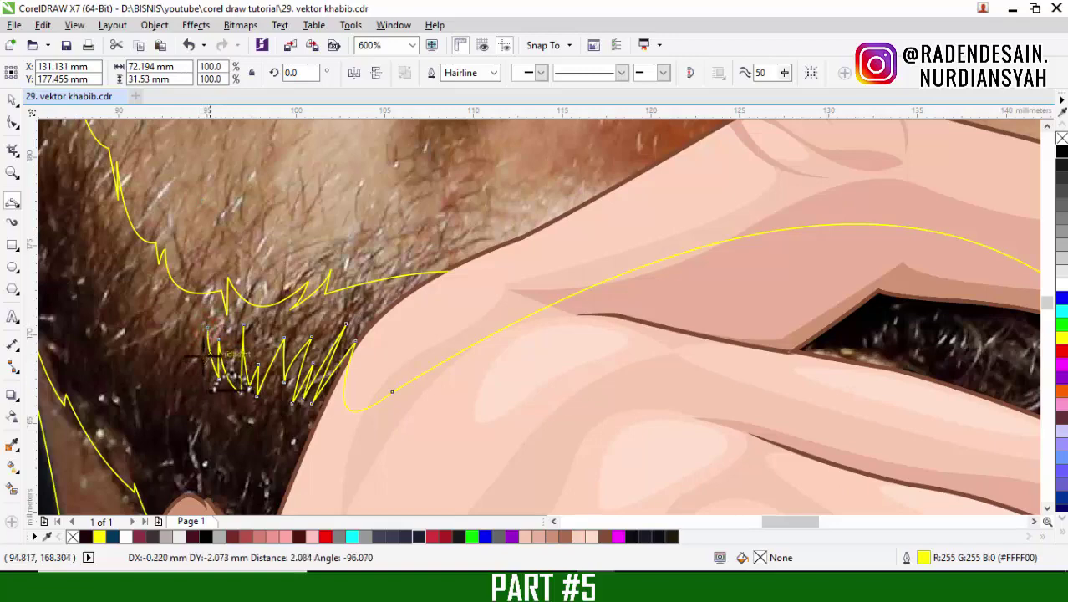
left_click(204, 364)
Add further narrow spikes to the strand curve, stepping up towards the corner of the jaw
scroll(209, 334, "up", 1)
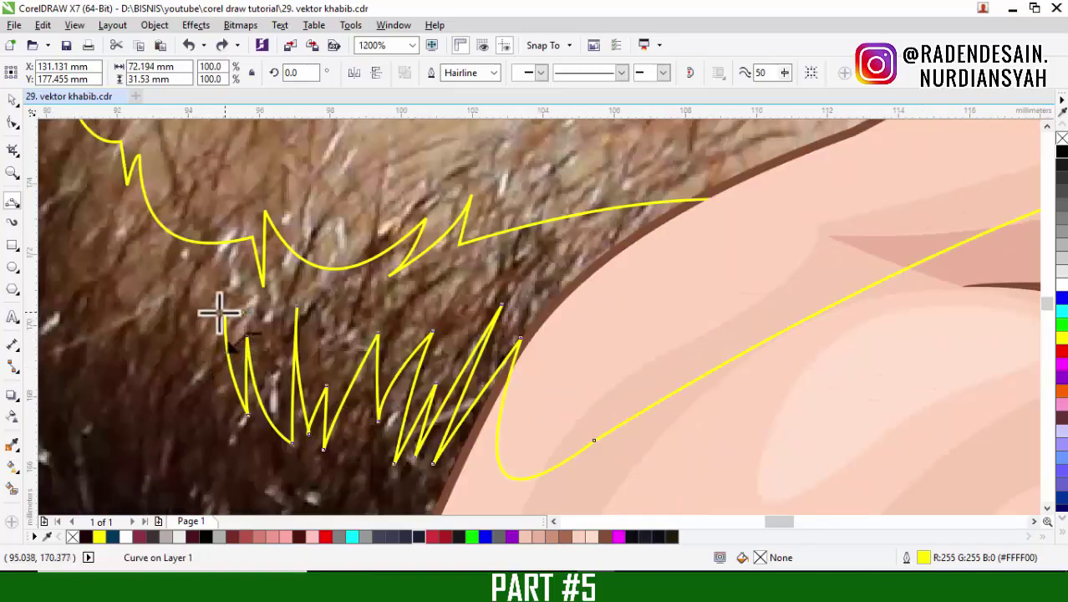
double_click(220, 314)
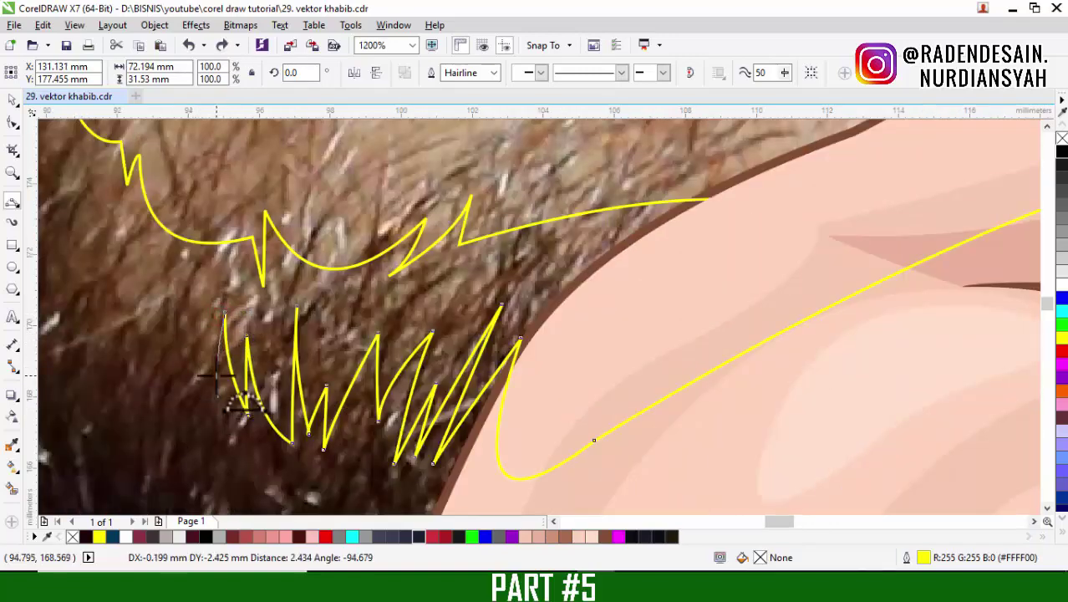
left_click_drag(186, 298, 191, 276)
left_click(190, 281)
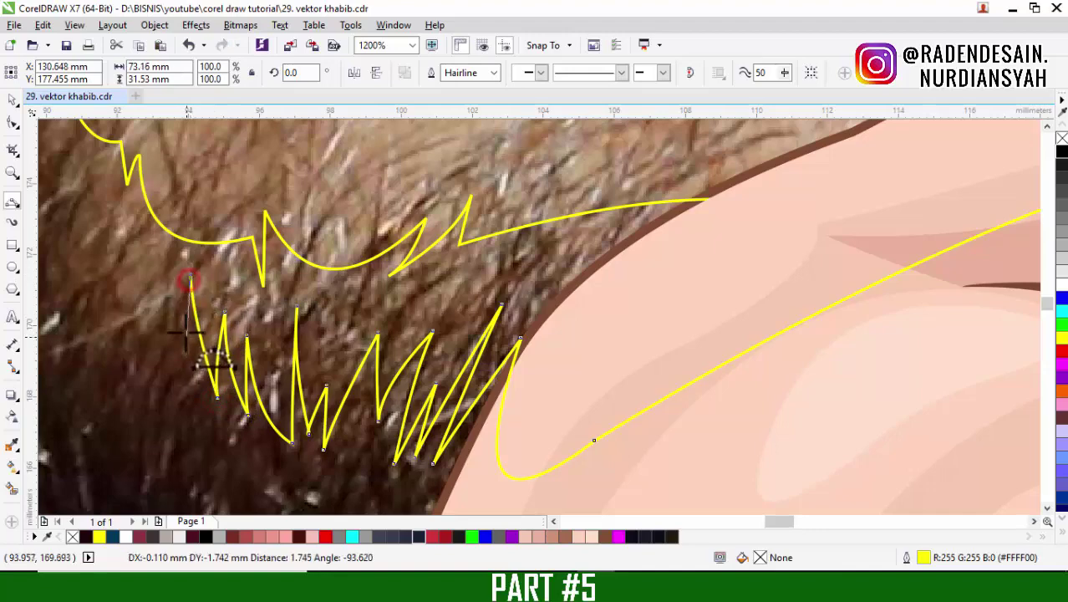
scroll(184, 326, "down", 3)
scroll(231, 393, "up", 3)
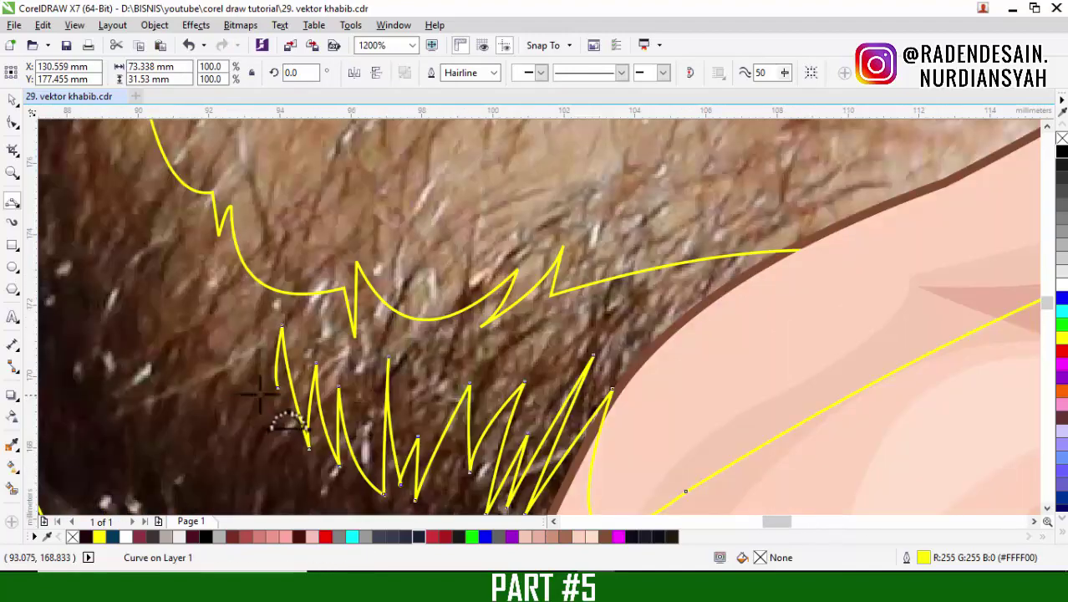
Add a wide curved notch and a downward spike to the strand curve close under the inner beard edge
left_click_drag(218, 284, 211, 279)
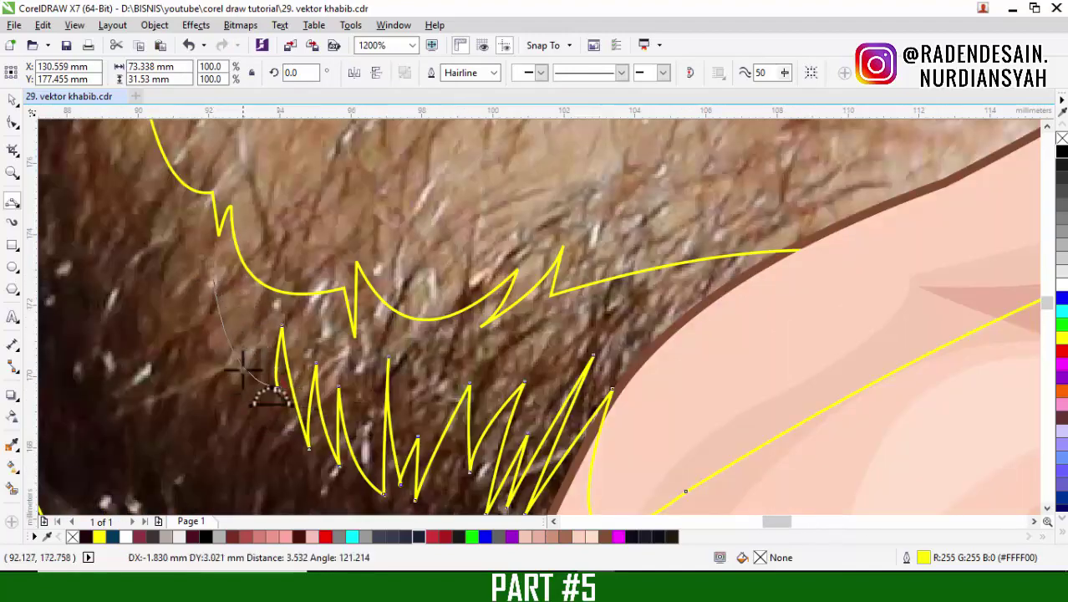
left_click(219, 298)
left_click_drag(220, 397, 222, 368)
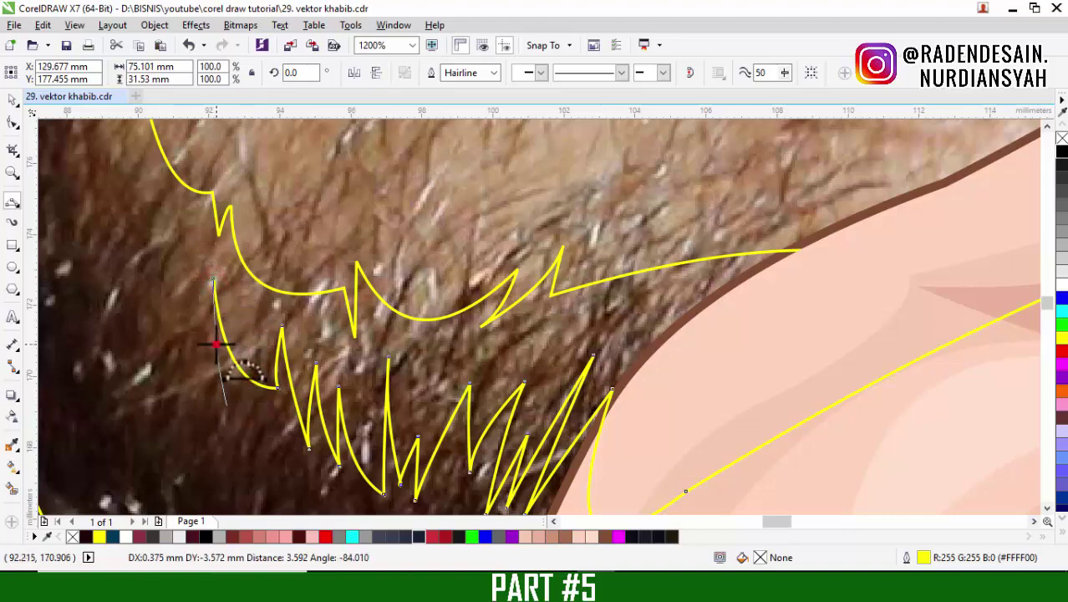
left_click(216, 344)
scroll(220, 401, "down", 3)
scroll(208, 391, "up", 2)
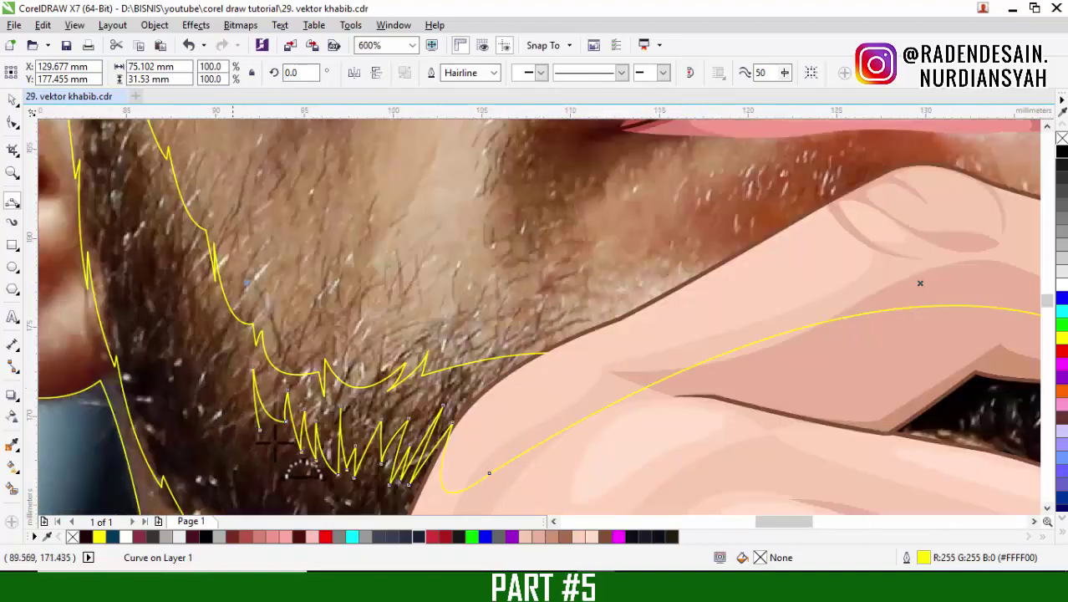
Continue the strand curve up the jaw with narrow spikes and a longer arc alongside the inner beard edge
left_click_drag(261, 432, 224, 332)
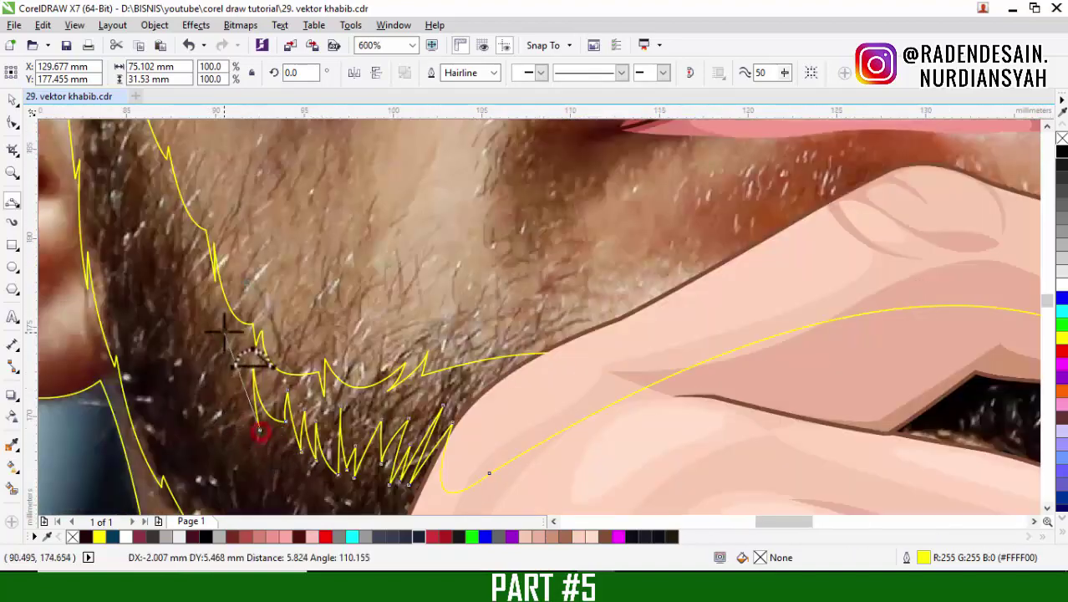
scroll(225, 359, "up", 1)
left_click_drag(240, 332, 227, 295)
left_click(235, 382)
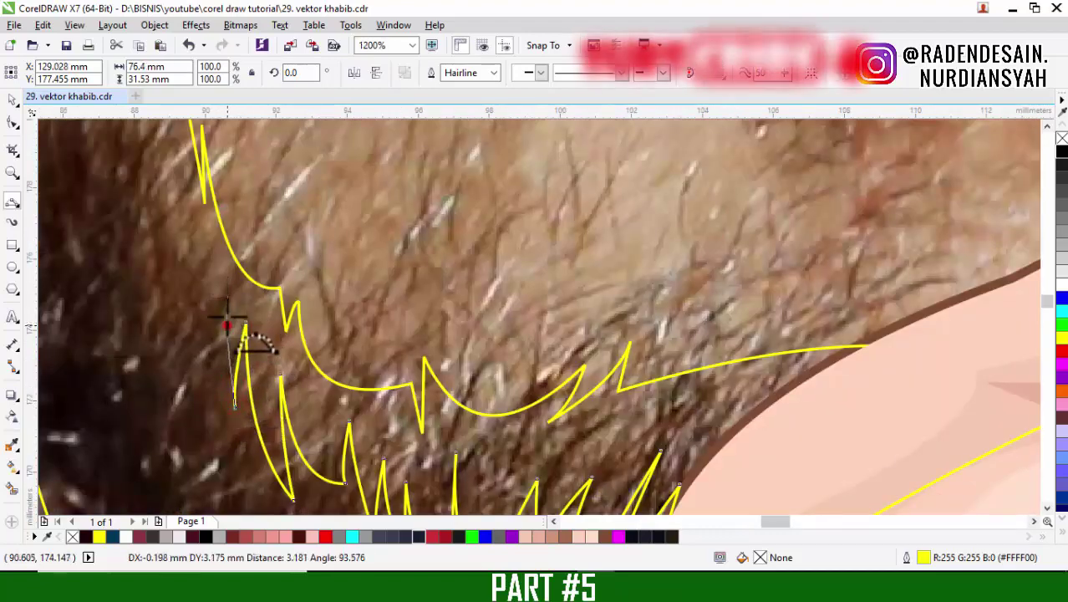
left_click(228, 325)
scroll(226, 301, "down", 1)
scroll(230, 359, "down", 2)
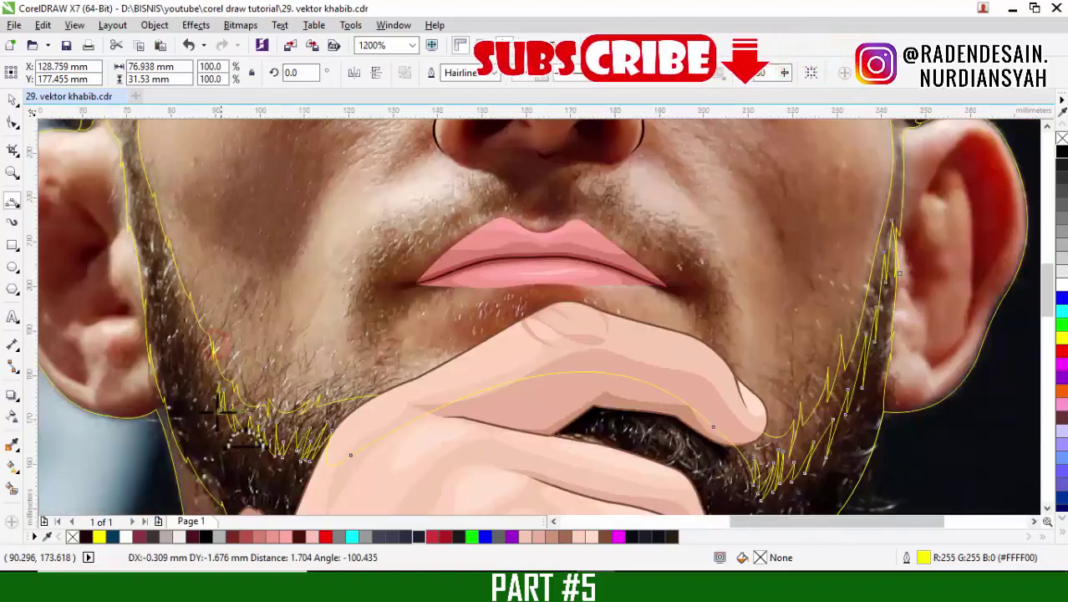
scroll(219, 405, "up", 2)
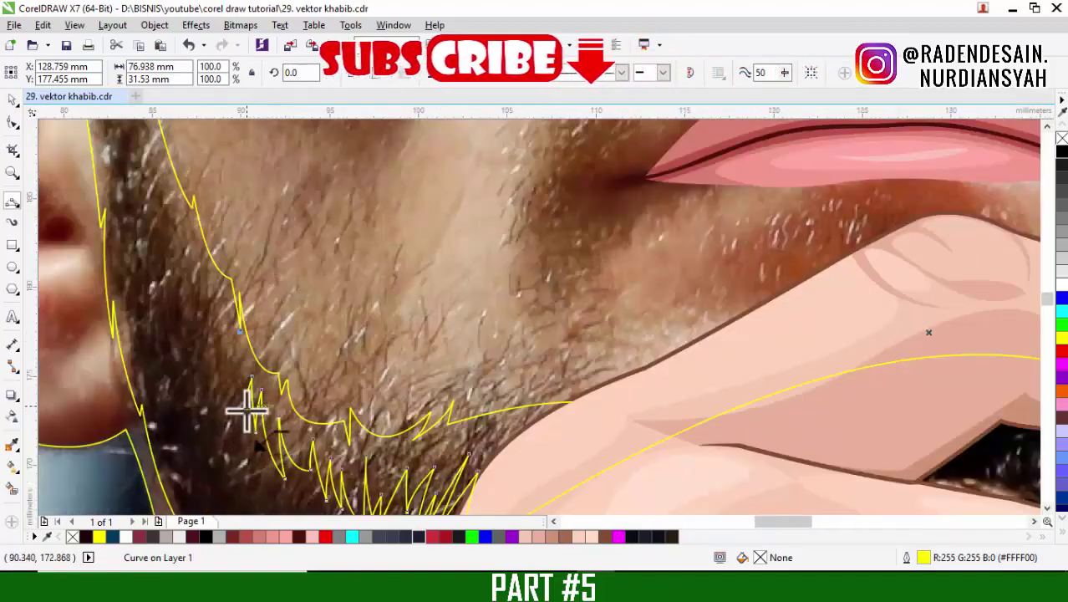
left_click_drag(230, 382, 215, 317)
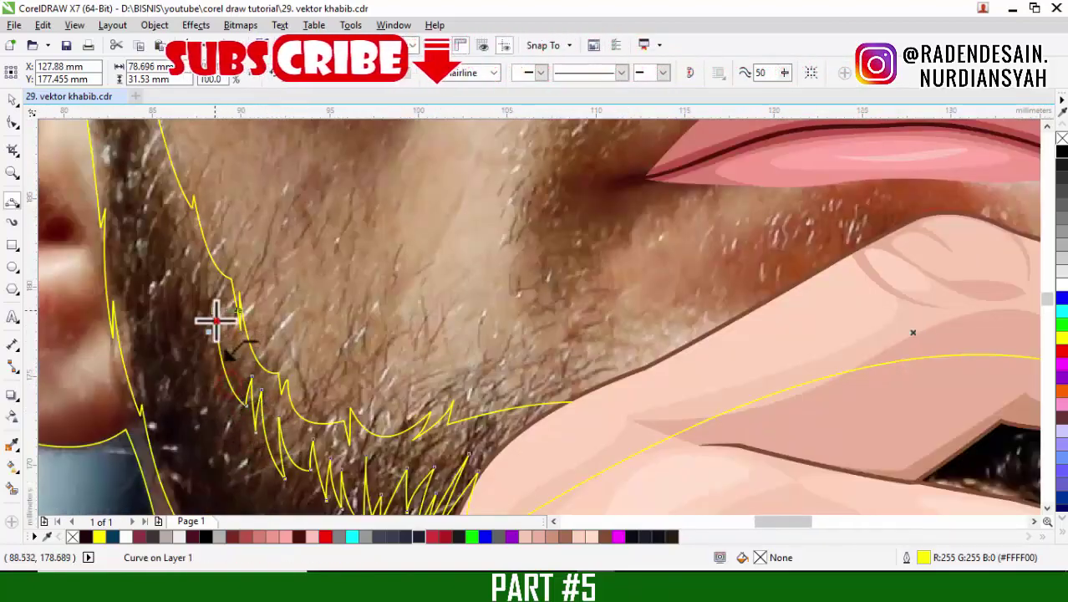
Extend the beard strand curve up the jaw with a narrow upright spike and a downward point beside the earlobe
left_click(216, 397)
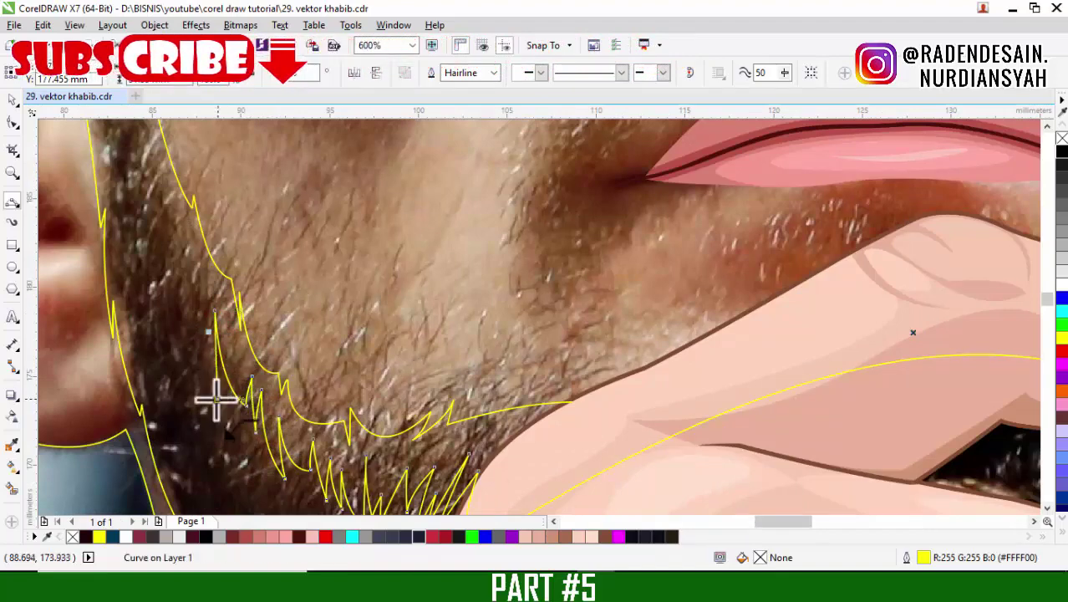
mouse_move(209, 297)
left_mouse_down()
mouse_move(202, 285)
mouse_move(203, 332)
left_mouse_up()
left_click(203, 286)
scroll(207, 322, "down", 5)
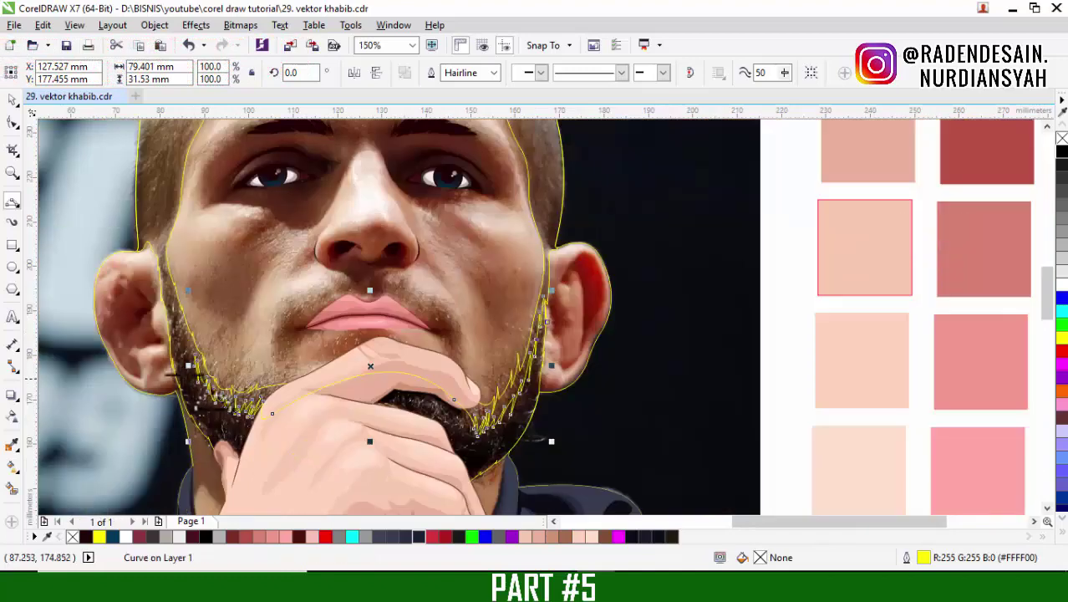
Add another pair of narrow spikes to the strand curve, stepping up the jaw towards the sideburn
scroll(171, 372, "up", 2)
scroll(172, 368, "up", 3)
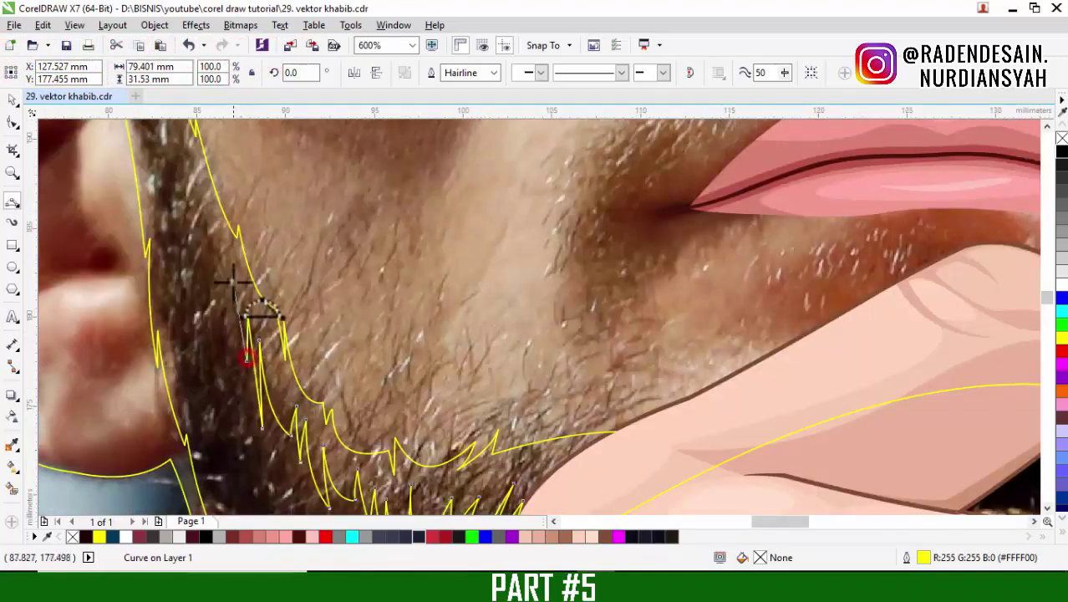
mouse_move(233, 282)
left_mouse_down()
mouse_move(245, 349)
mouse_move(216, 224)
mouse_move(216, 323)
left_mouse_up()
left_click(229, 327)
left_click_drag(207, 361, 207, 360)
scroll(208, 360, "down", 3)
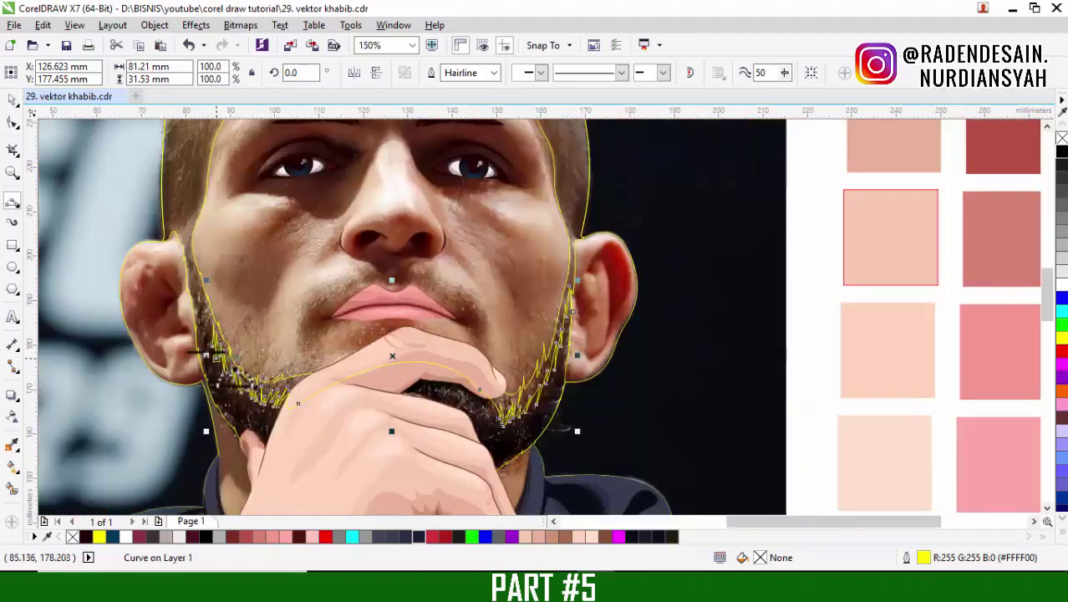
Carry the strand curve up the sideburn with a long arc ending in a small notch inside the inner beard edge
scroll(205, 340, "up", 2)
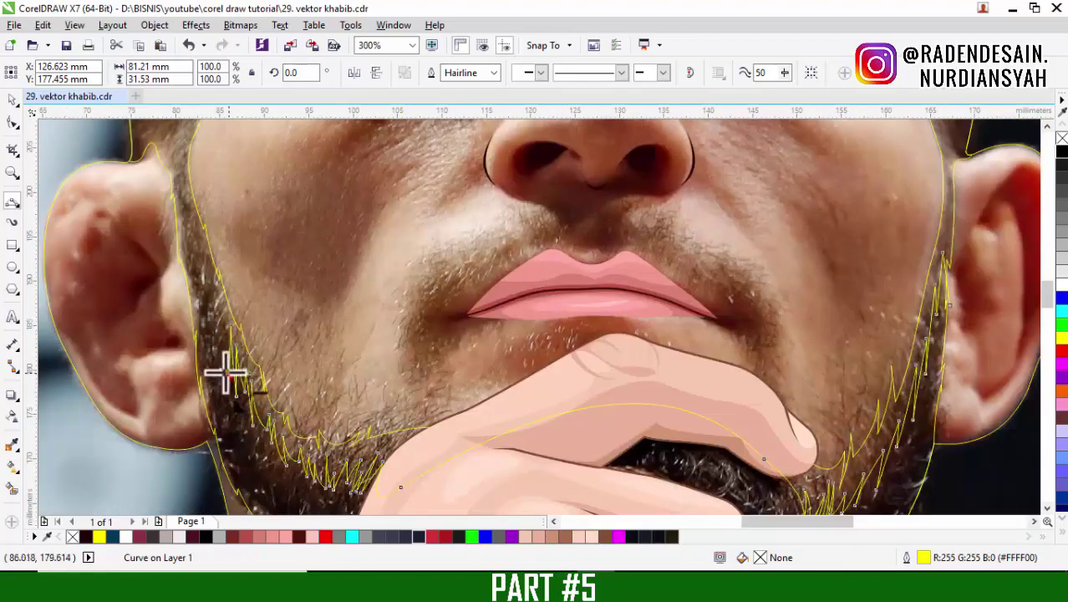
left_click_drag(225, 374, 215, 350)
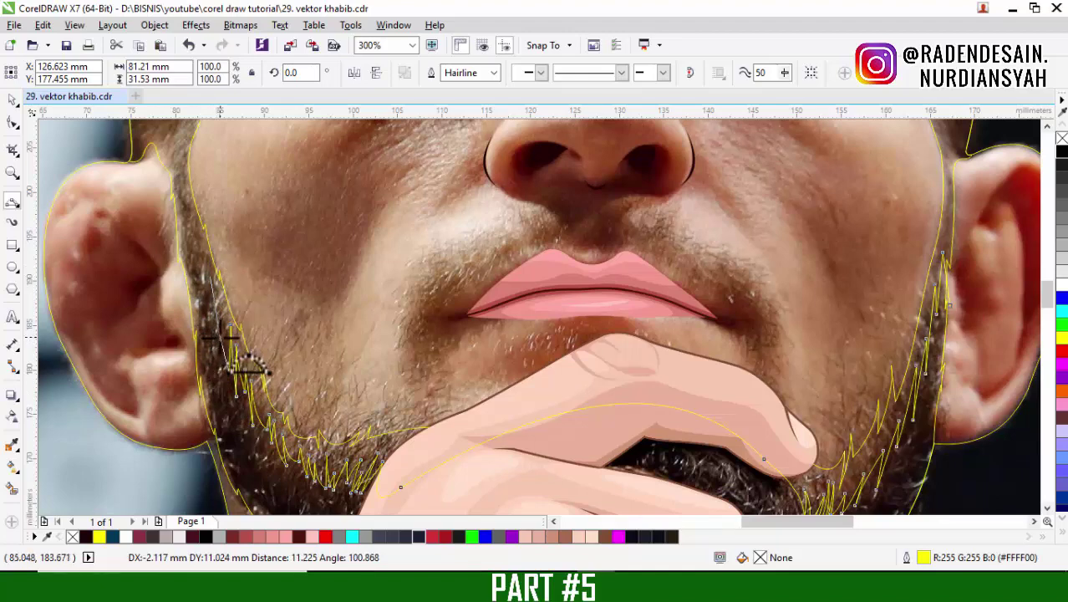
left_click_drag(202, 266, 198, 246)
scroll(173, 255, "up", 2)
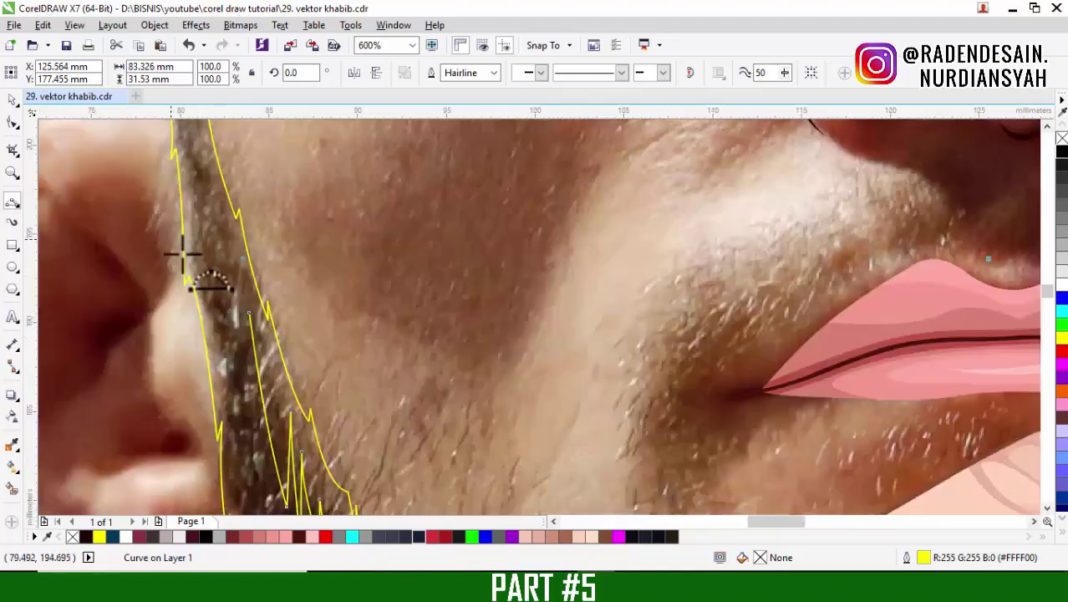
left_click_drag(250, 312, 224, 298)
left_click(247, 344)
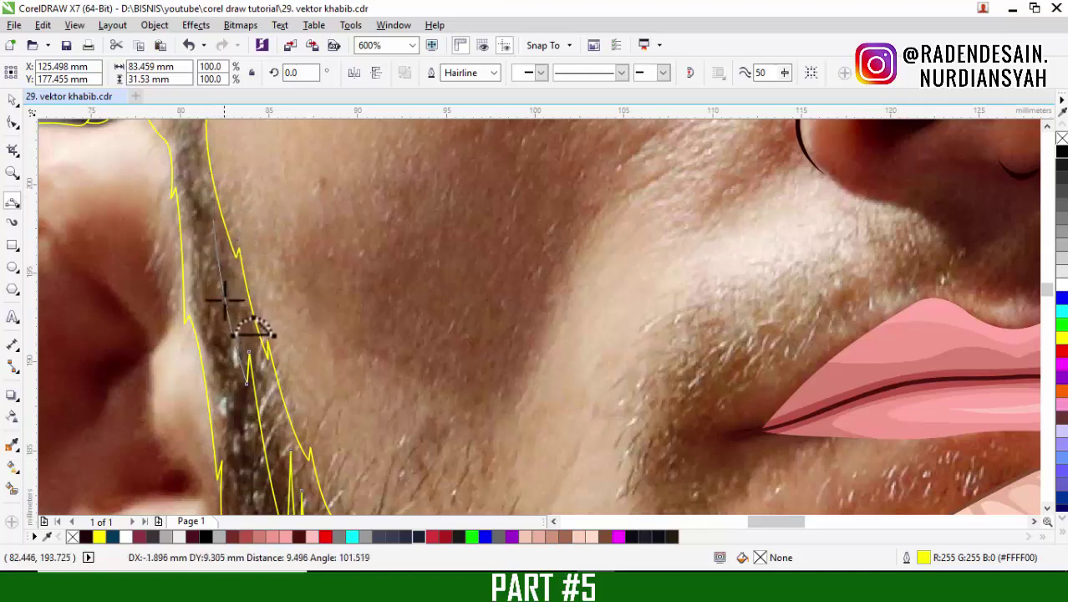
Add another small notch, take the strand curve to the sideburn's top beside the ear, and turn it down the outer edge
left_click(233, 316)
left_click_drag(213, 220, 185, 380)
left_click(217, 260)
left_click(181, 210)
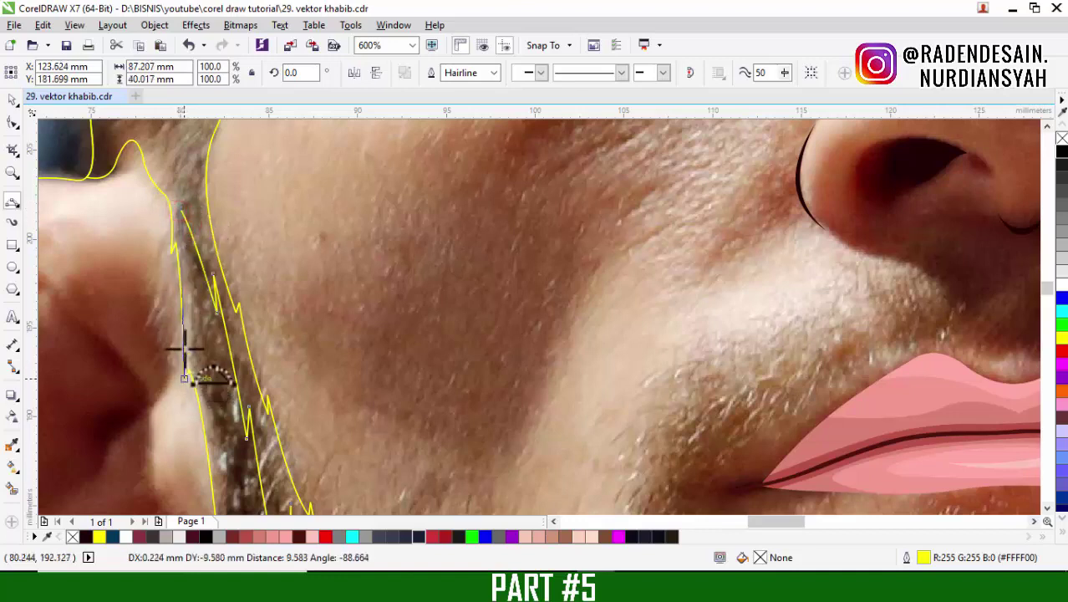
left_click(184, 285)
scroll(188, 292, "down", 3)
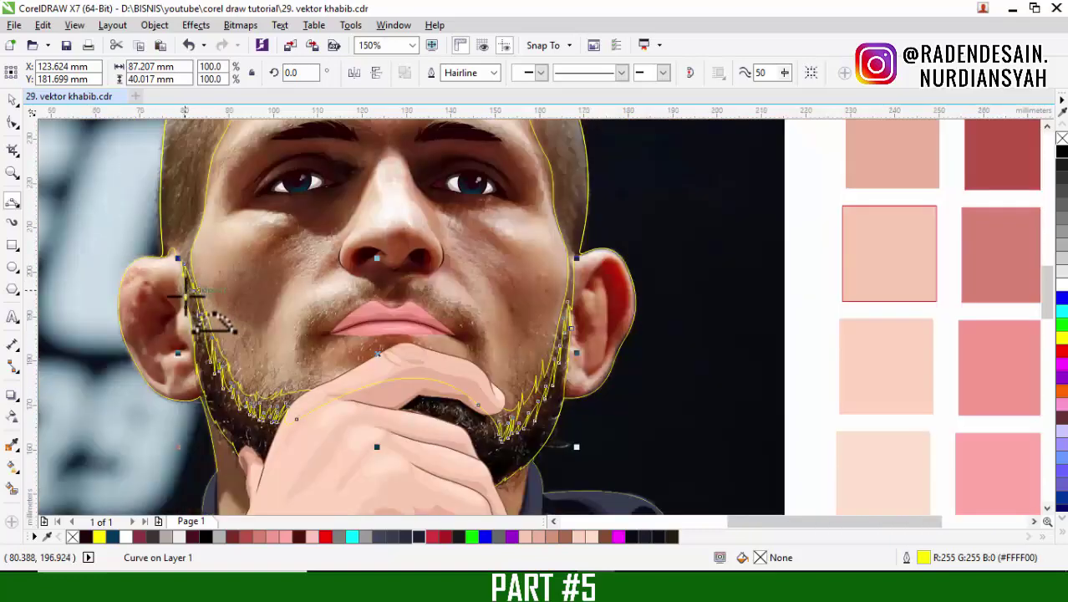
Close the strand curve with a wide loop passing under the beard and over the hand to its start by the opposite ear
left_click_drag(186, 307, 600, 269)
left_click(233, 499)
scroll(327, 479, "down", 1)
left_click(572, 422)
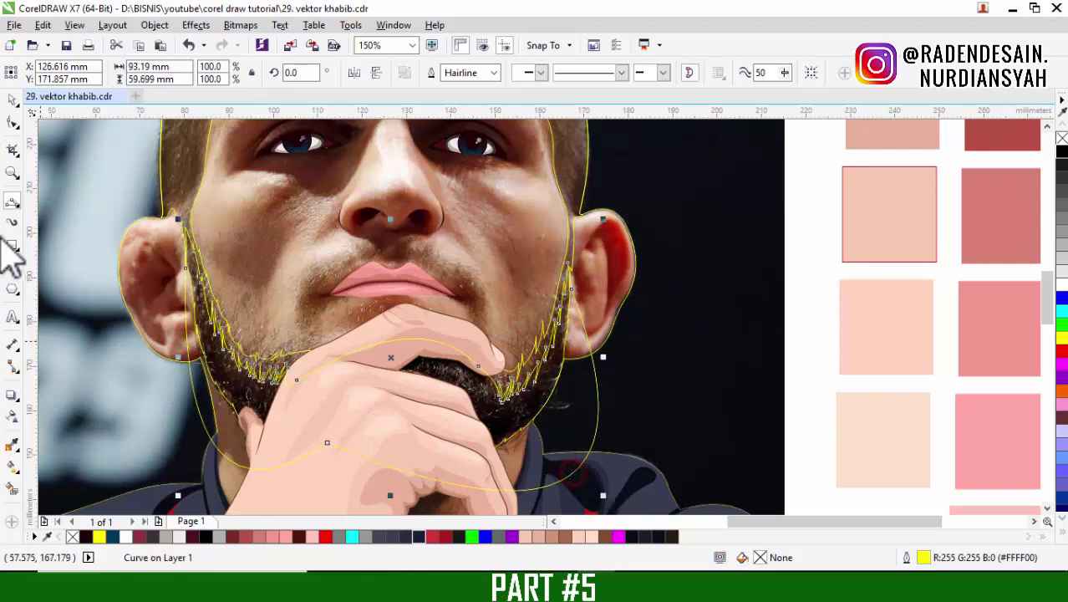
Intersect the closed strand curve with the hair and beard outline, and delete the leftover original strand curve
left_click(14, 100)
scroll(179, 210, "up", 2)
left_click(185, 182, "shift")
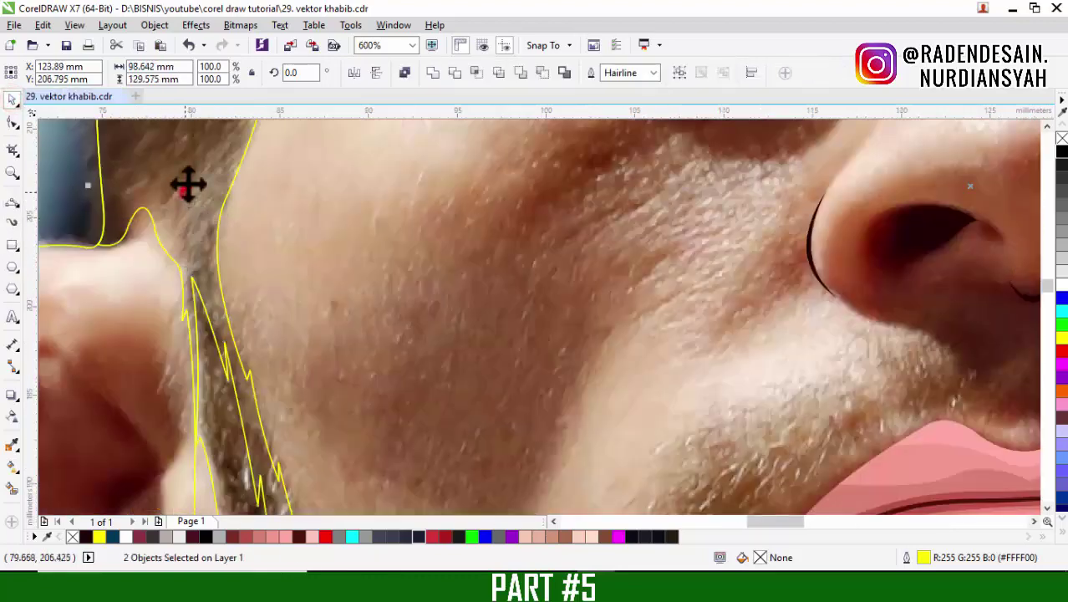
left_click(477, 72)
scroll(203, 227, "down", 3)
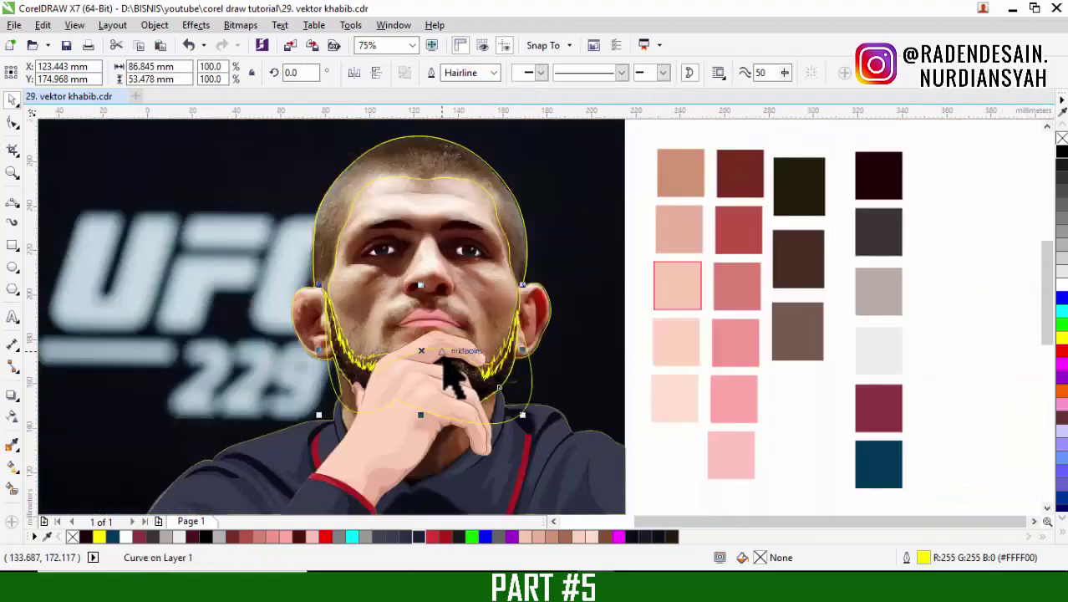
scroll(337, 381, "up", 1)
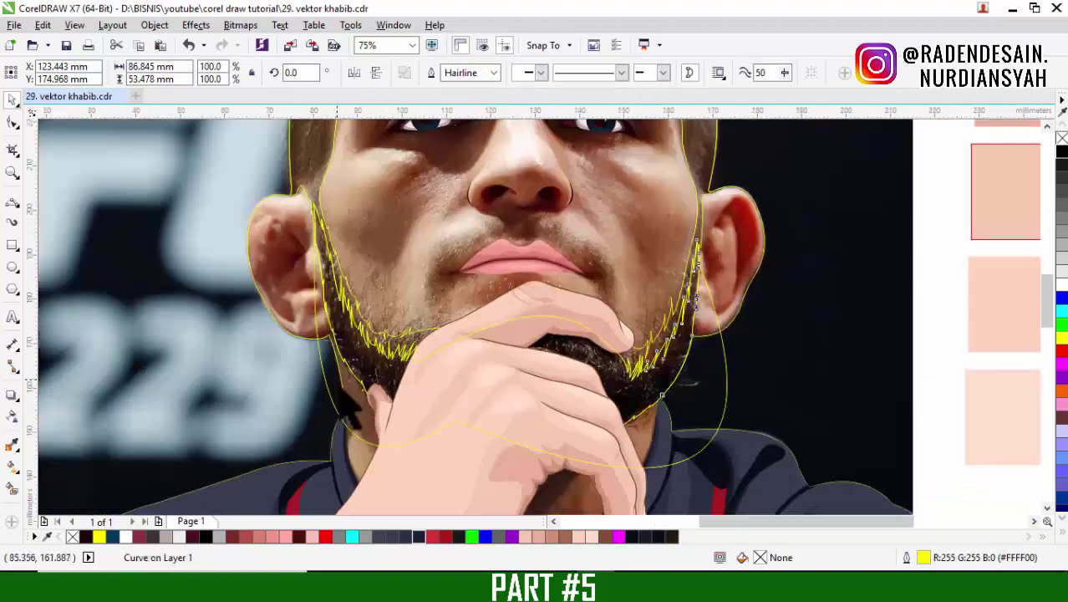
left_click(350, 398)
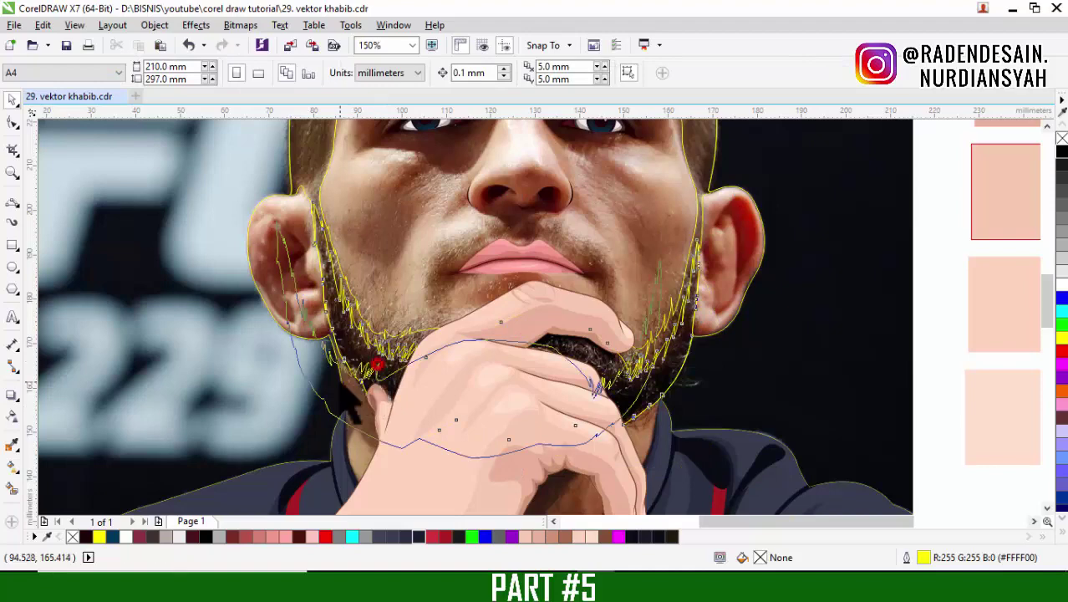
Try a light grey fill on the intersected beard strand shape, undo it and deselect the shape
left_click(377, 365)
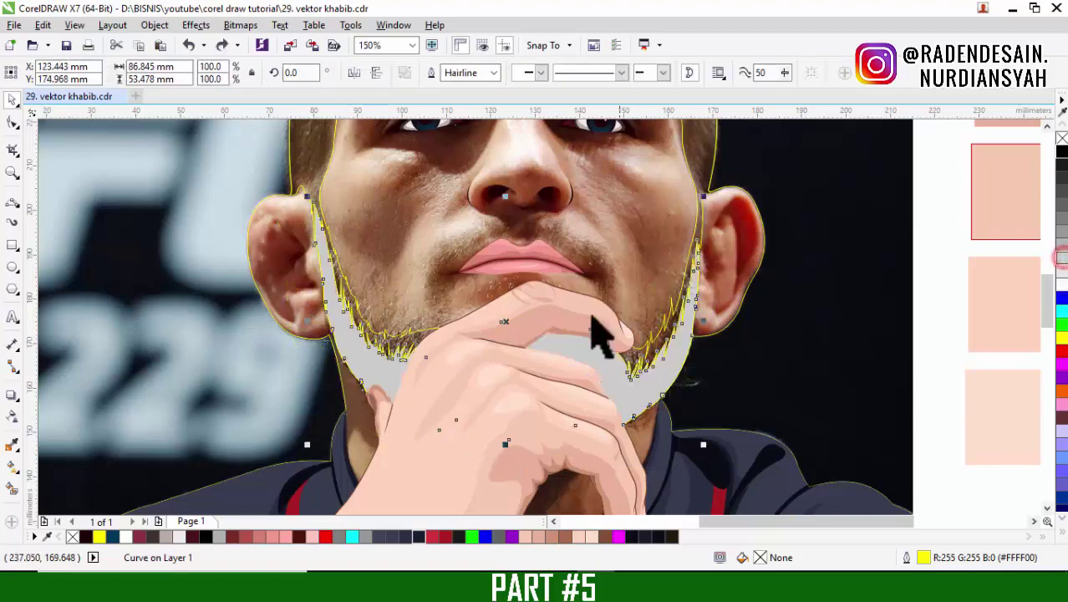
scroll(596, 333, "down", 2)
scroll(616, 299, "up", 2)
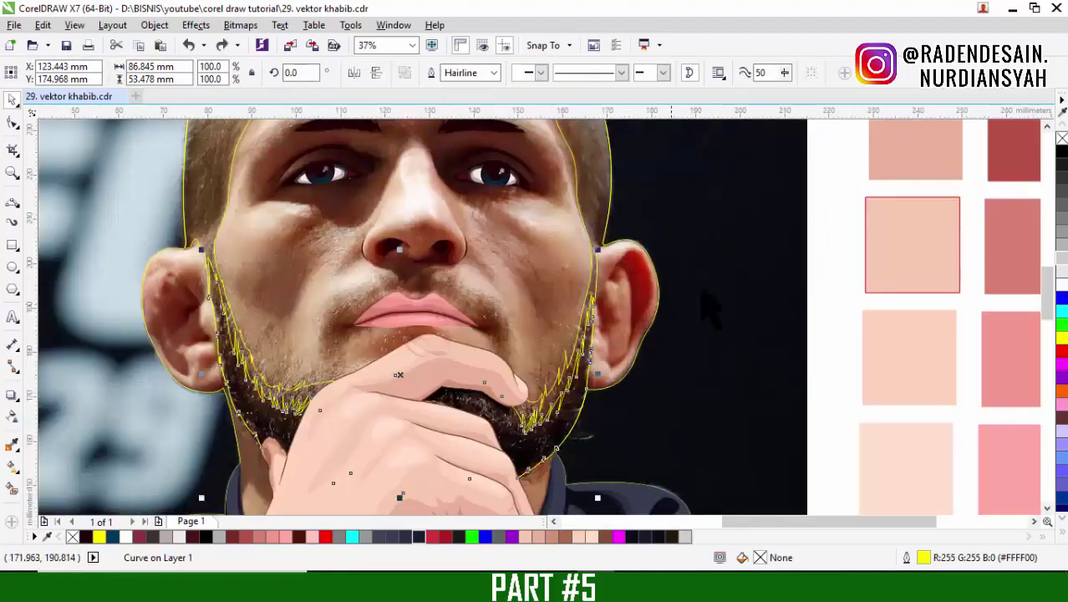
left_click(759, 279)
Start a 3-point curve on the hairline at the temple, rising into the hair just outside the inner hairline edge
left_click(13, 204)
scroll(584, 306, "down", 2)
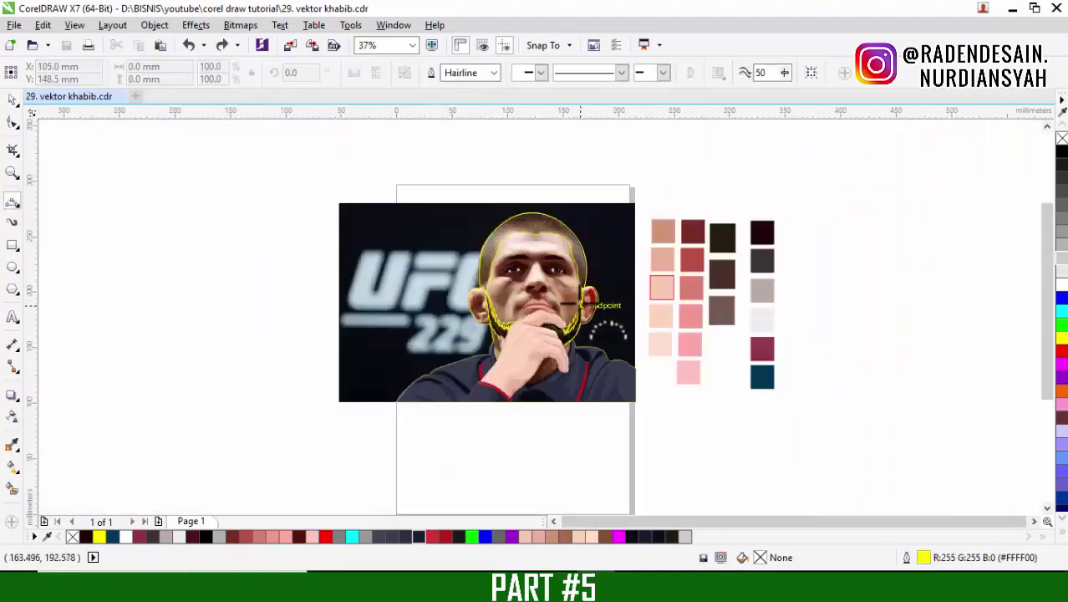
scroll(577, 284, "up", 2)
scroll(562, 292, "down", 2)
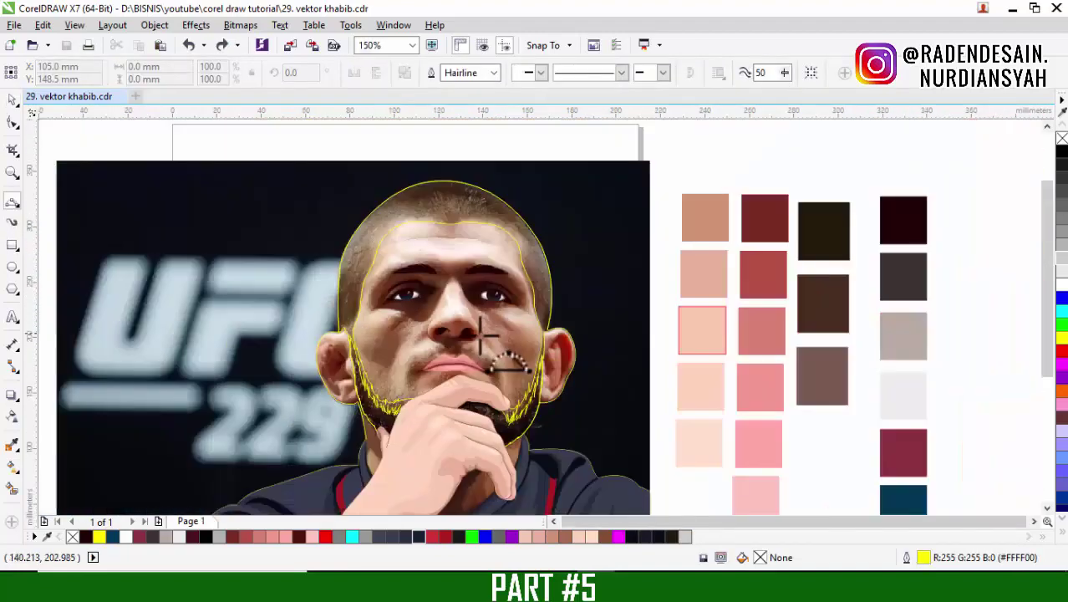
scroll(502, 317, "up", 1)
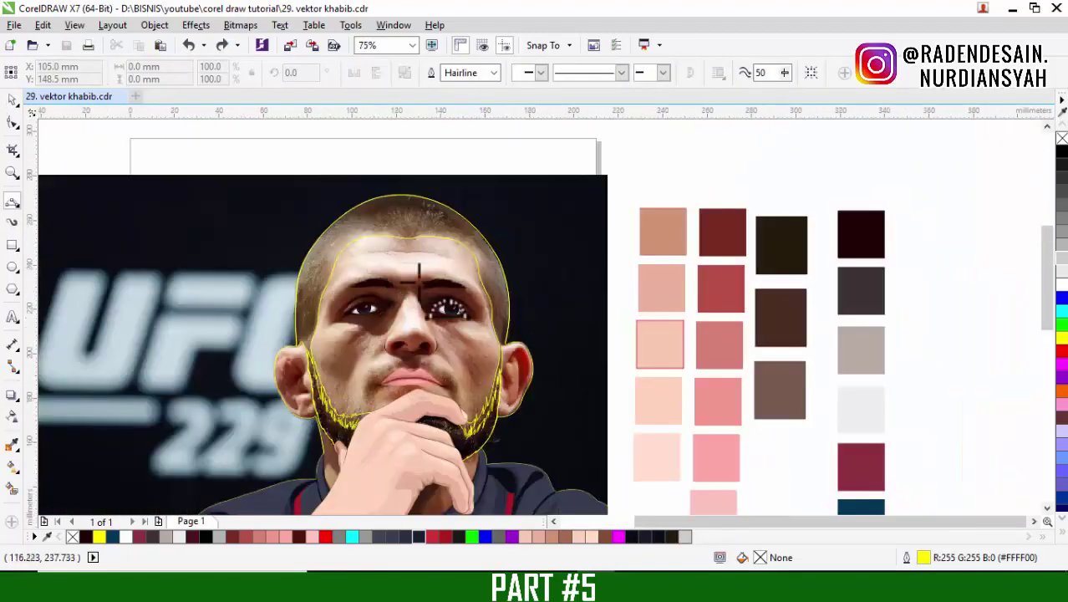
scroll(493, 292, "up", 1)
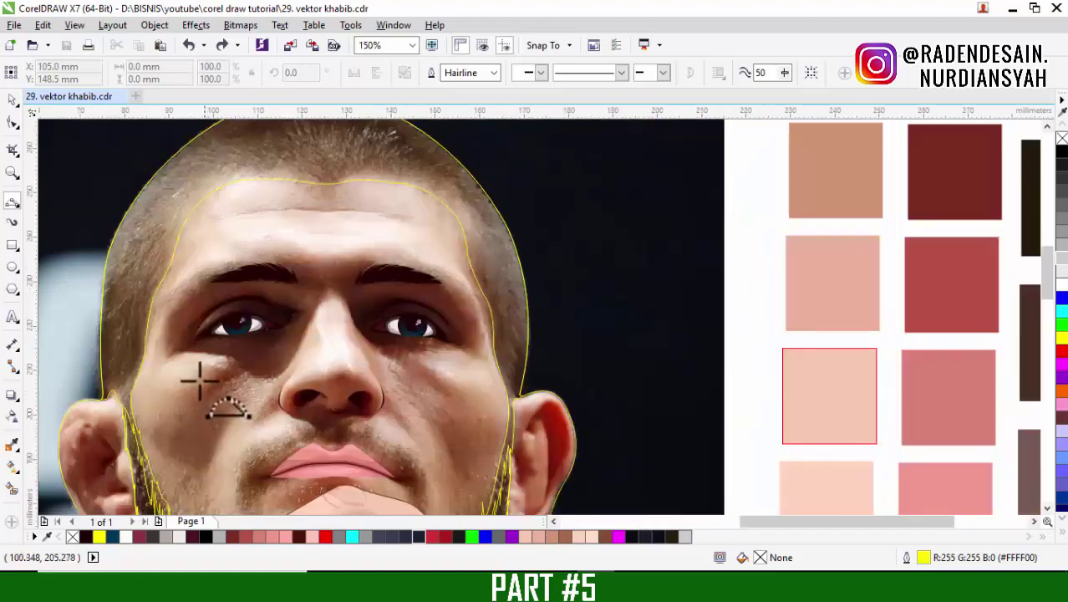
scroll(117, 334, "up", 1)
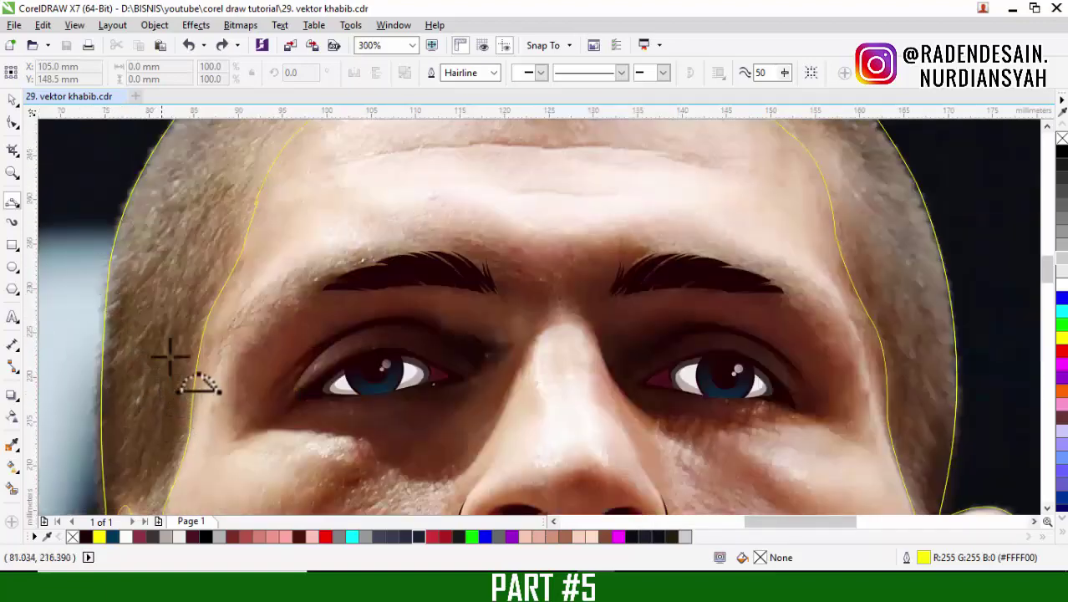
scroll(175, 368, "down", 1)
scroll(243, 359, "up", 2)
left_click(231, 398)
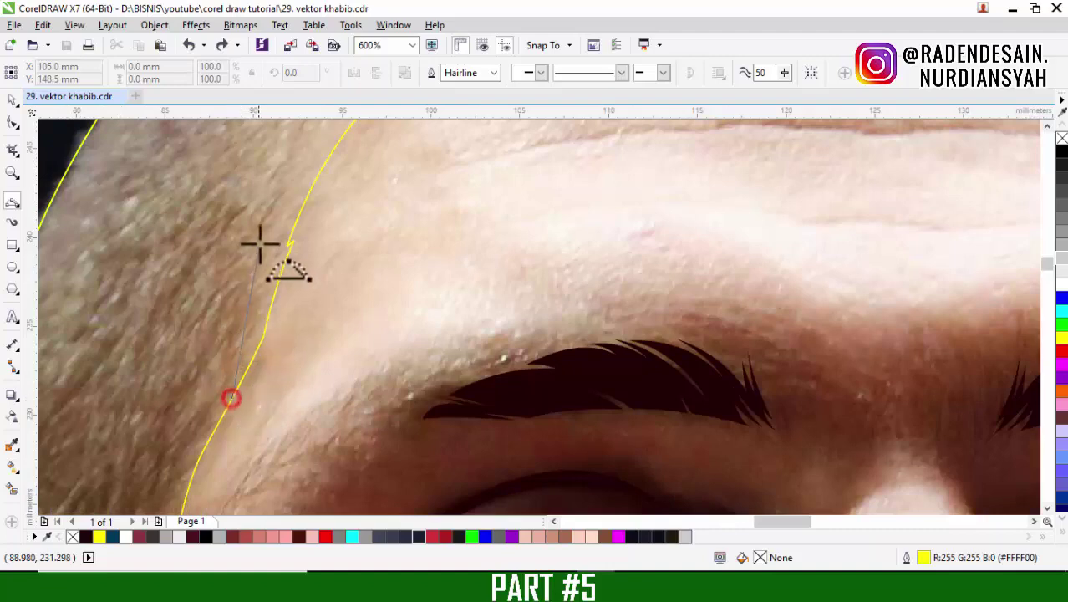
left_click_drag(262, 241, 255, 328)
scroll(257, 291, "down", 1)
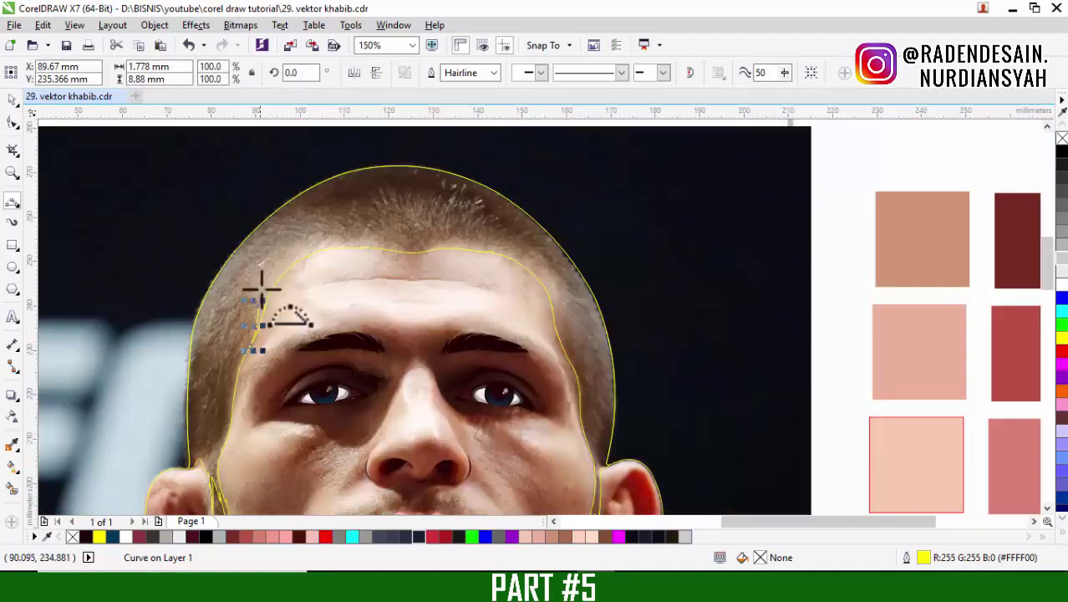
Continue the hairline curve around the corner of the forehead, parallel to and just outside the existing hairline edge
scroll(262, 291, "up", 2)
left_click(247, 398)
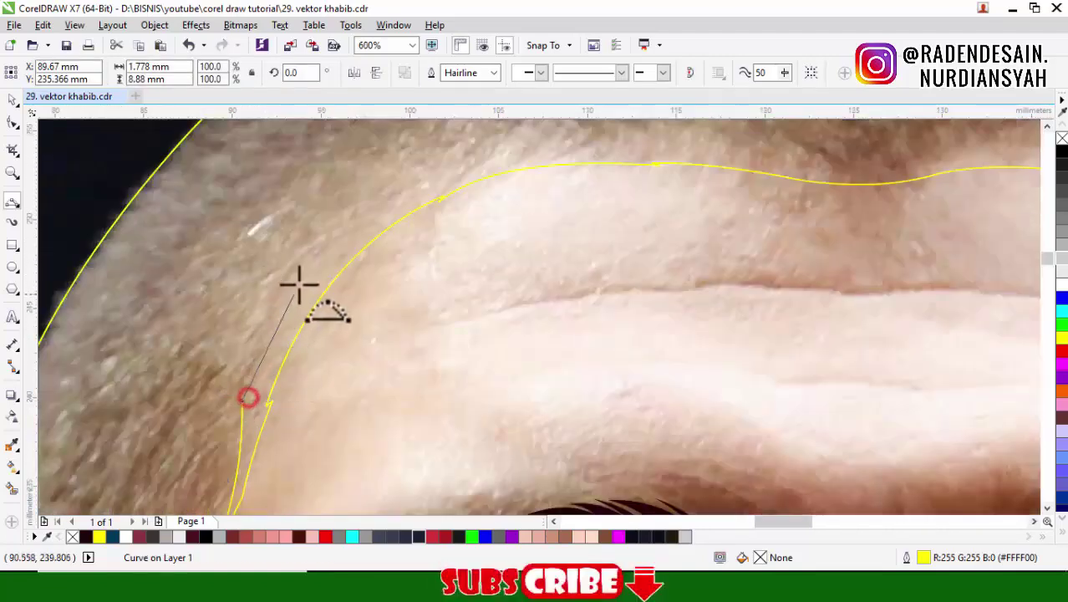
mouse_move(305, 286)
left_mouse_down()
mouse_move(281, 327)
mouse_move(300, 286)
left_mouse_up()
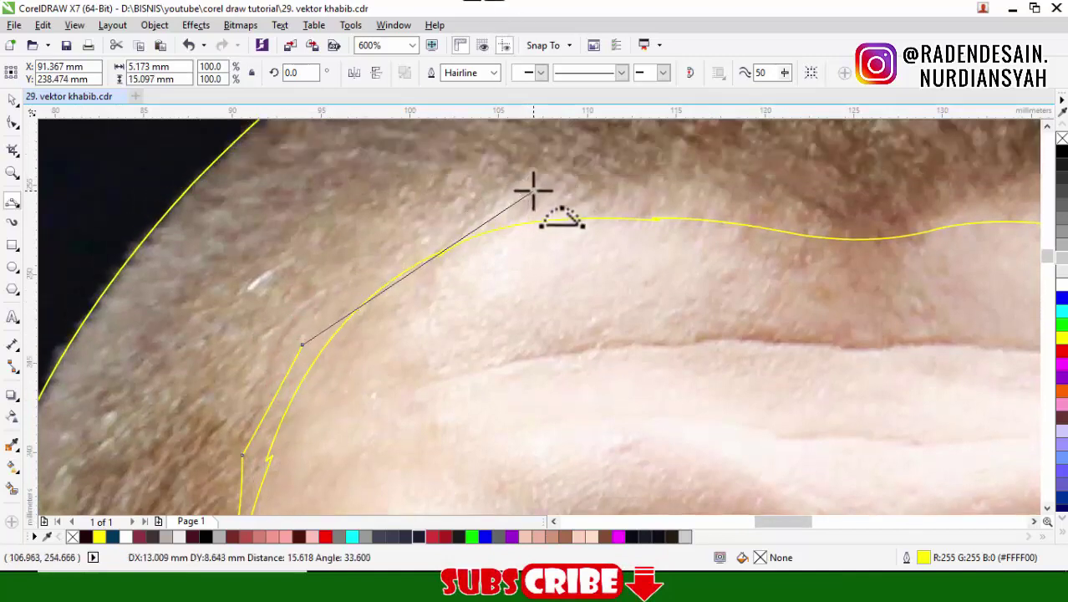
left_click_drag(533, 191, 393, 234)
scroll(394, 235, "down", 5)
scroll(482, 219, "up", 3)
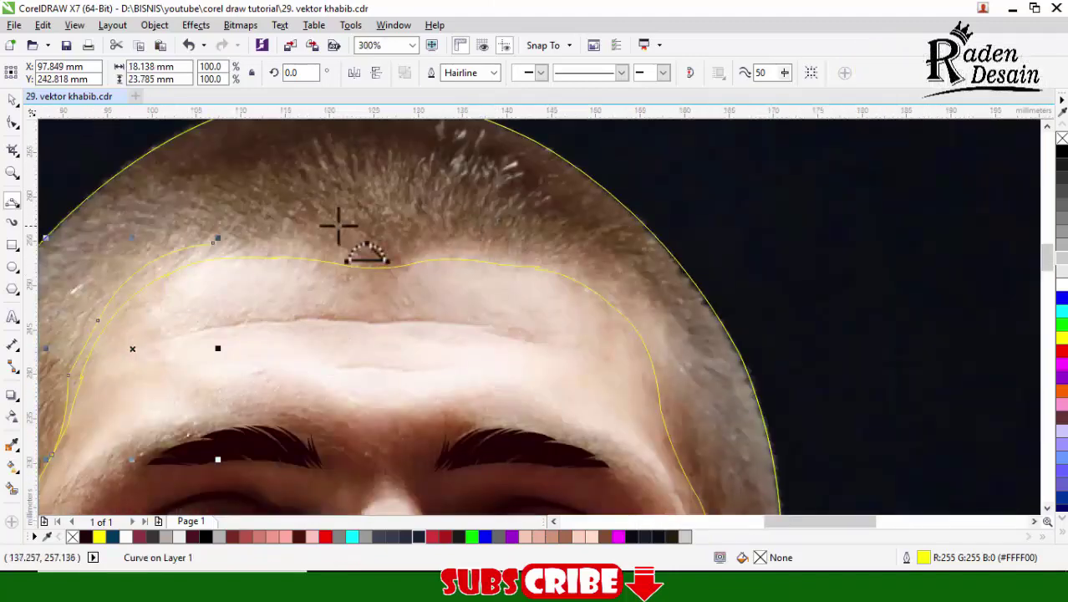
Extend the hairline curve across the top of the forehead, dipping gently above the central hairline point
scroll(235, 245, "up", 1)
left_click_drag(260, 242, 325, 243)
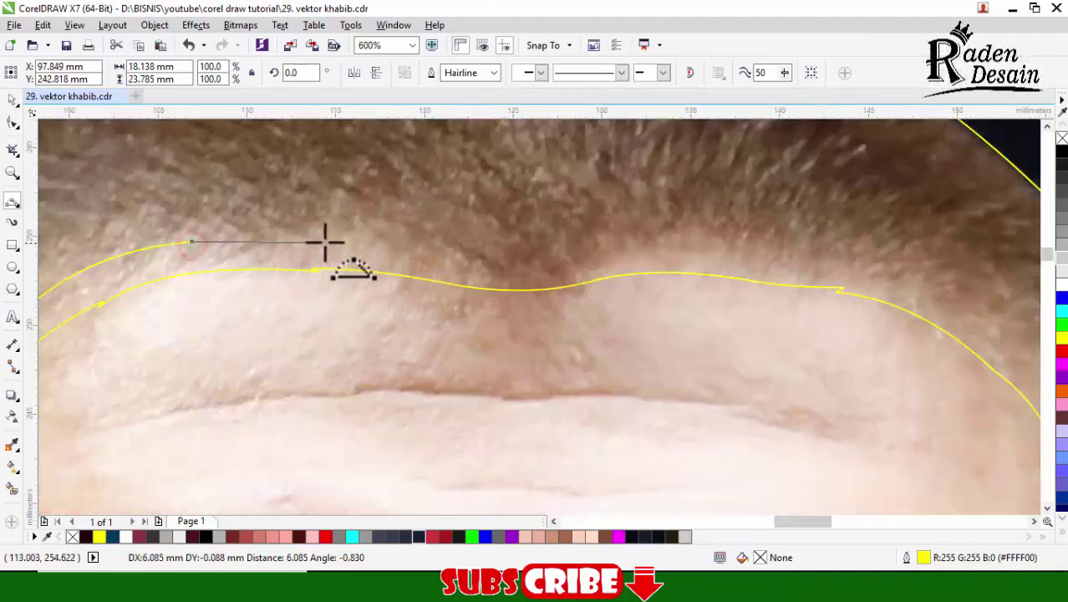
left_click_drag(248, 239, 446, 263)
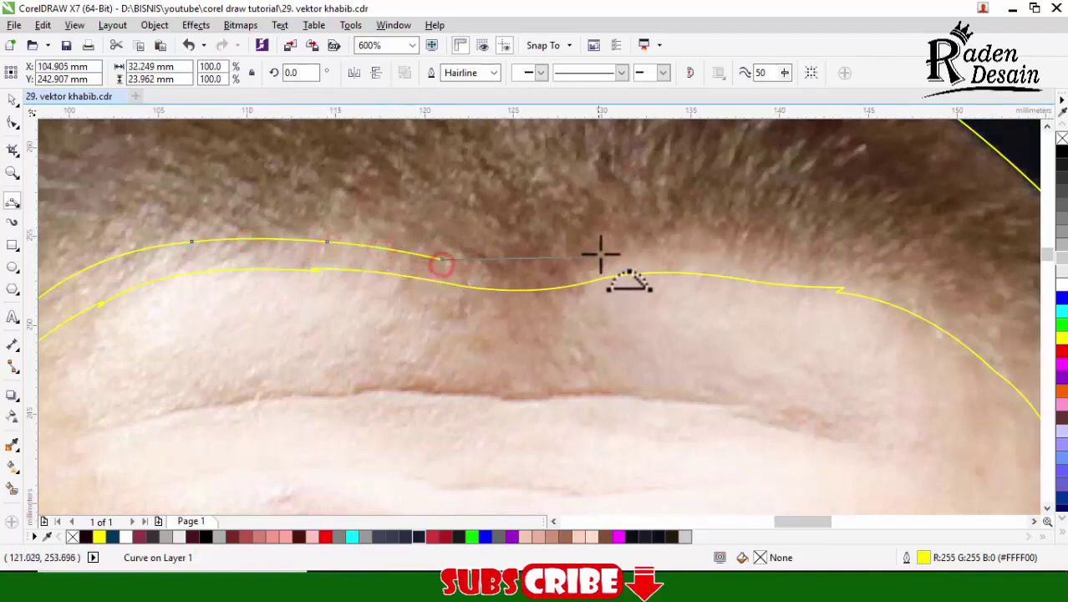
left_click_drag(598, 251, 706, 248)
left_click(547, 273)
scroll(501, 251, "down", 4)
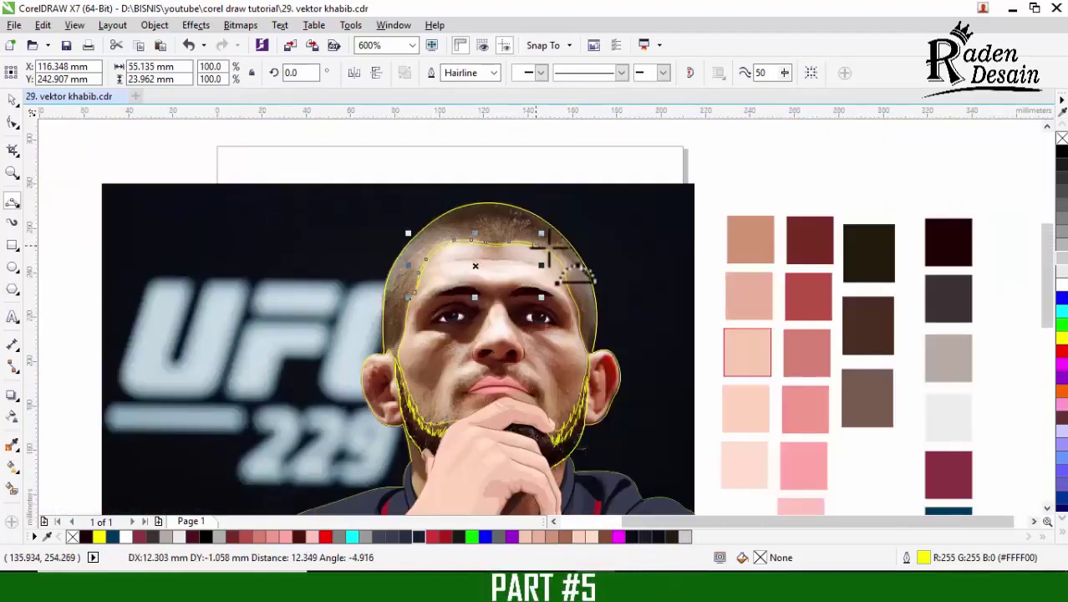
Extend the hairline curve down towards the opposite corner of the forehead, just above the existing hairline edge
scroll(551, 246, "up", 4)
left_click_drag(430, 212, 583, 275)
left_click(494, 236)
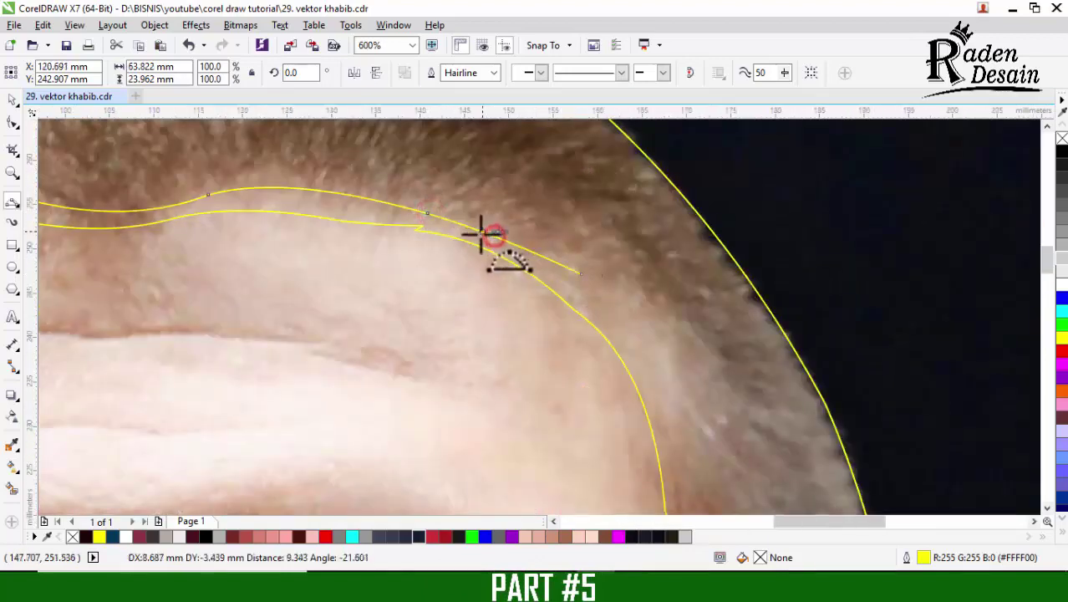
scroll(490, 239, "down", 4)
Extend the hairline curve around the far corner of the forehead and down to meet the existing hairline edge at the temple
scroll(501, 251, "up", 3)
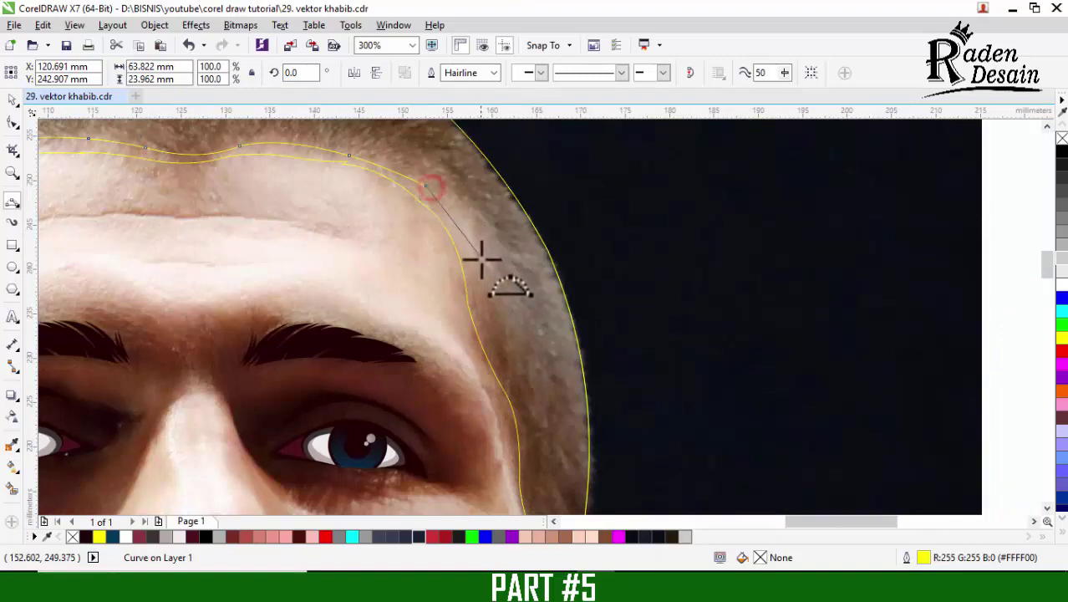
left_click_drag(430, 187, 507, 393)
left_click(468, 222)
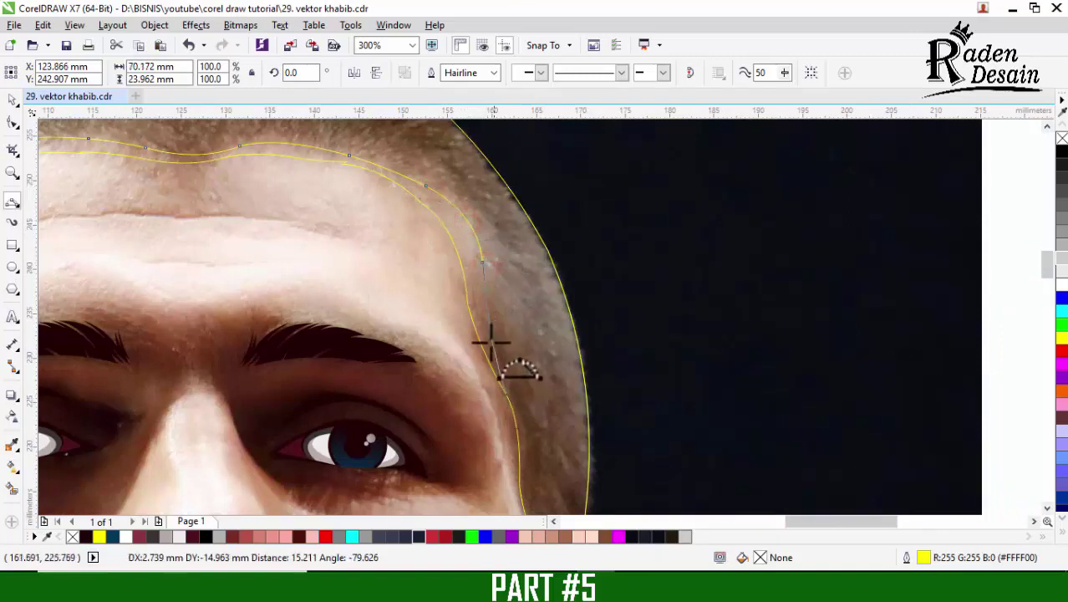
scroll(480, 311, "down", 2)
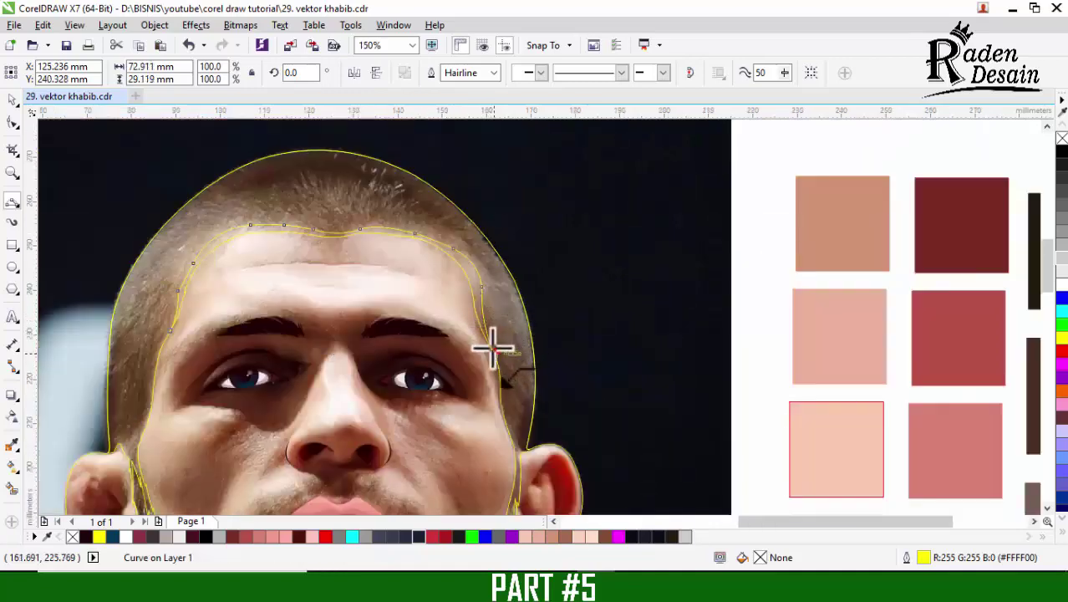
left_click_drag(496, 355, 170, 331)
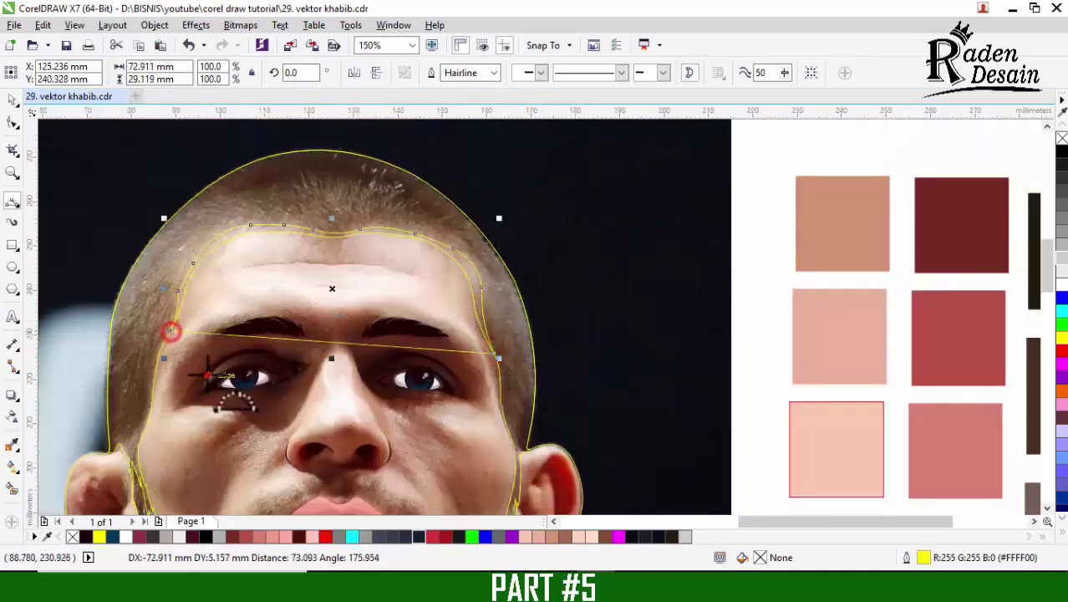
left_click(208, 375)
scroll(247, 344, "up", 1)
key("ctrl+z")
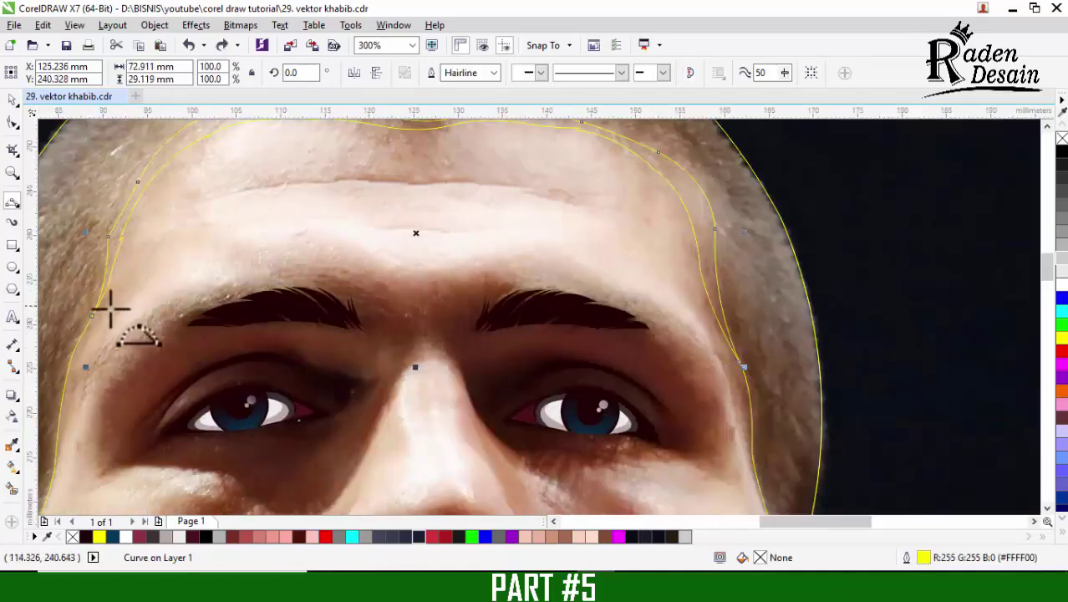
Close the hairline curve with an arc sweeping across the eyes from temple to temple, and intersect it with the hair shape
left_click_drag(92, 315, 744, 361)
left_click(666, 399)
left_click(8, 97)
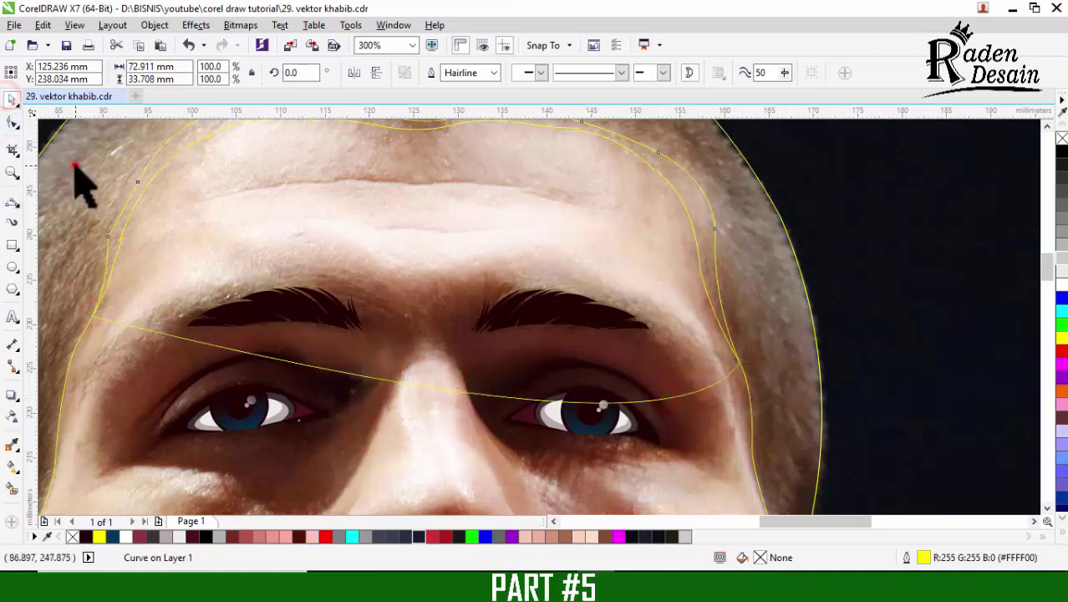
left_click(76, 166, "shift")
left_click(478, 73)
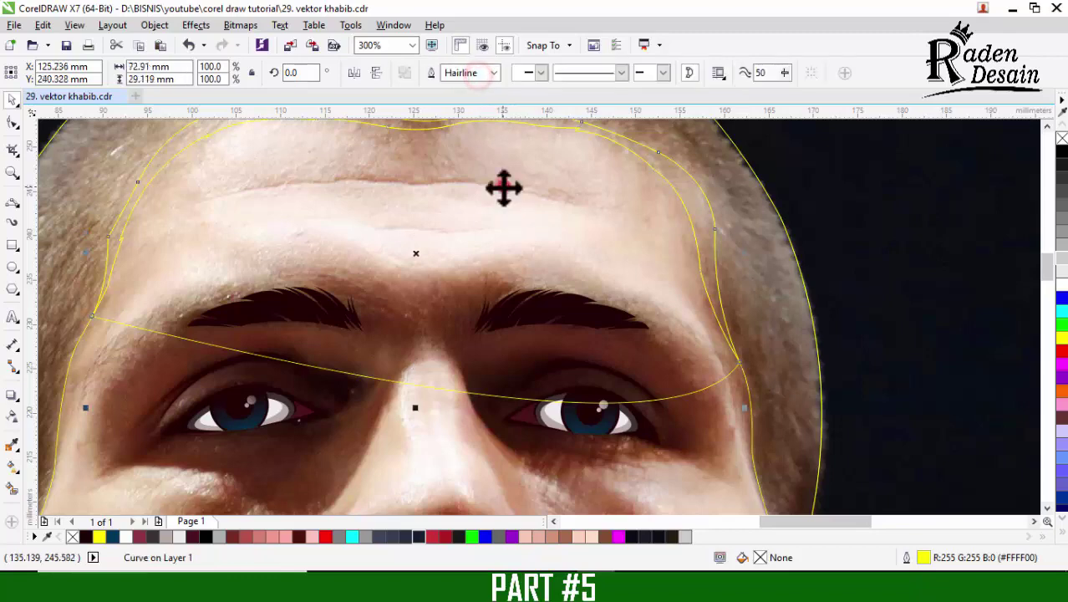
key("Escape")
scroll(504, 197, "down", 2)
scroll(395, 289, "up", 2)
left_click(12, 203)
left_click_drag(310, 358, 357, 245)
left_click(354, 318)
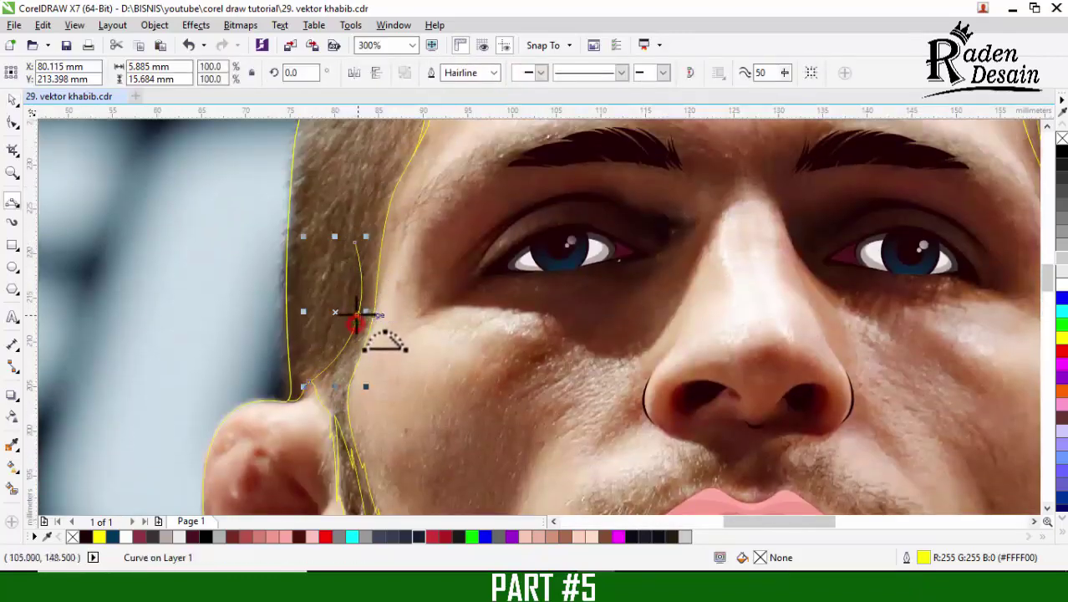
scroll(355, 318, "down", 2)
scroll(365, 248, "up", 2)
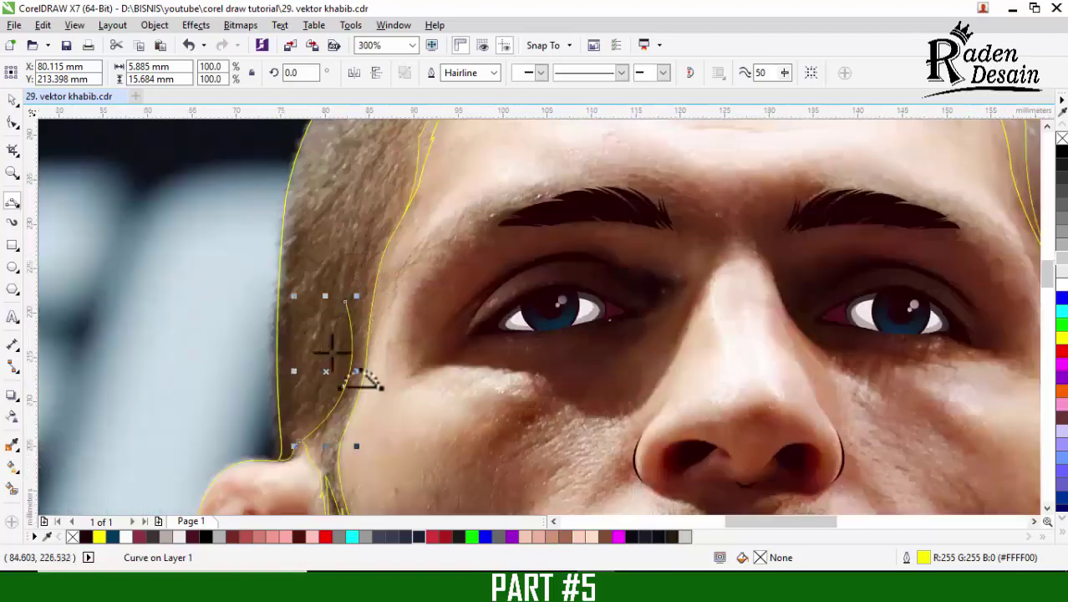
key("ctrl+z")
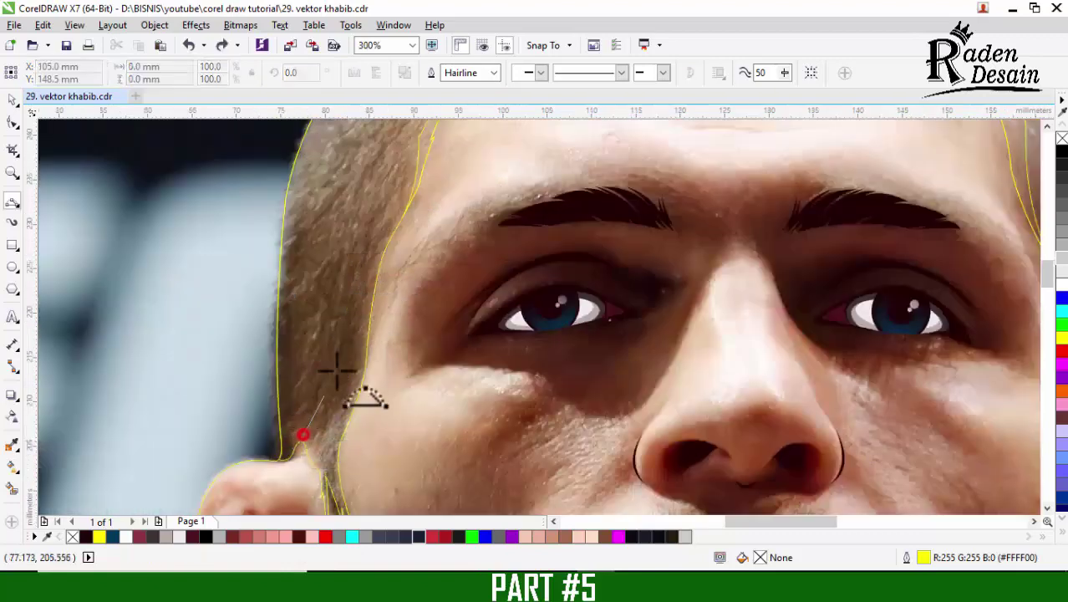
Draw a 3-point curve from the notch above the ear up through the sideburn, curving towards the outer hair outline
left_click_drag(351, 319, 353, 321)
left_click(345, 383)
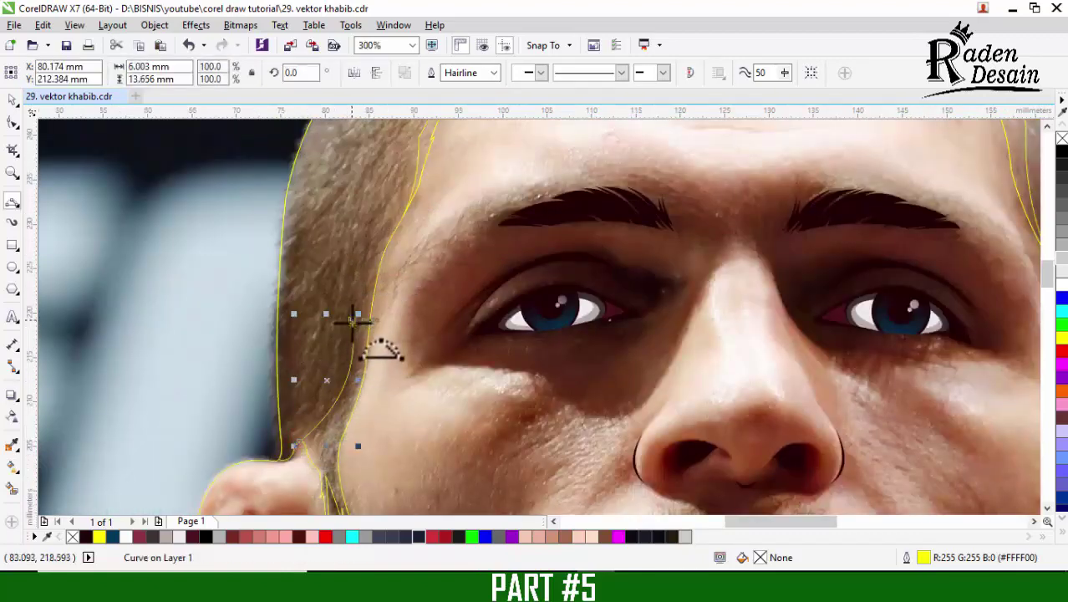
left_click_drag(369, 98, 348, 136)
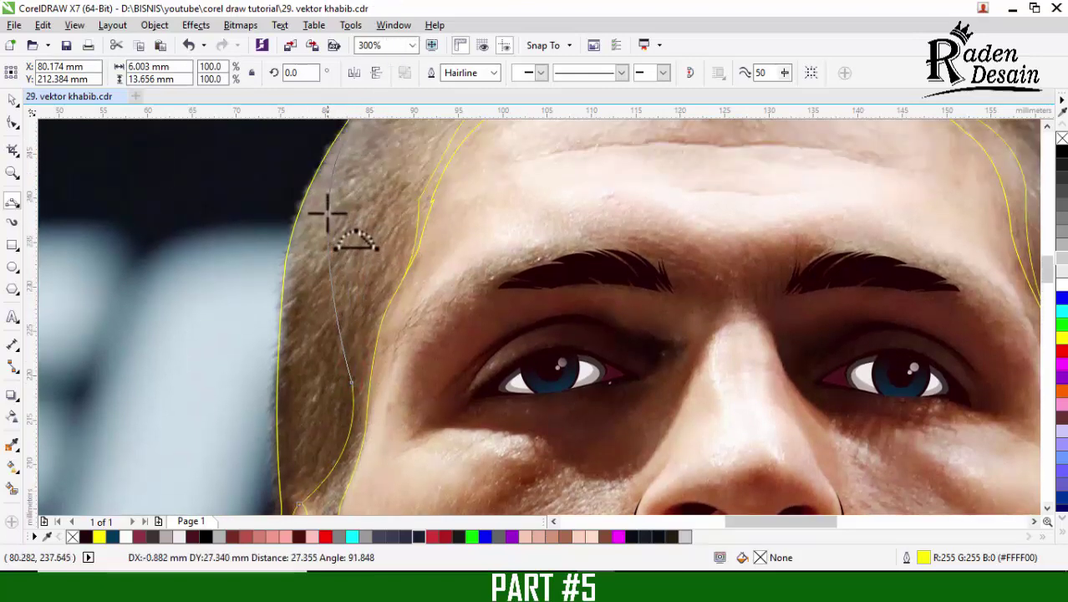
left_click(330, 196)
scroll(347, 226, "down", 2)
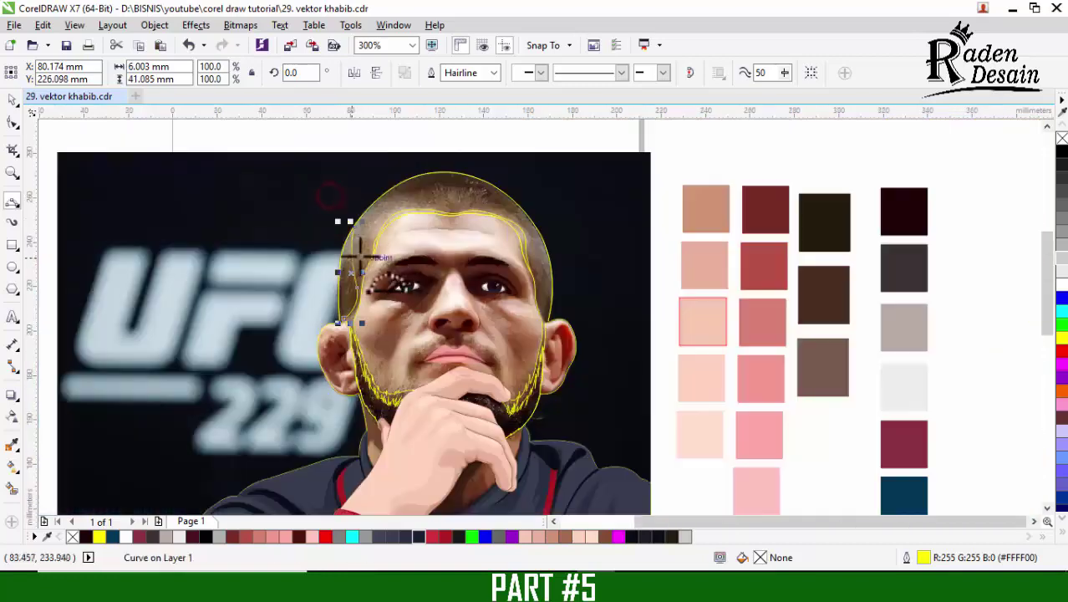
Extend the inner hair curve over the side of the head and across the crown, above the hairline
scroll(334, 247, "up", 1)
left_click_drag(317, 251, 430, 176)
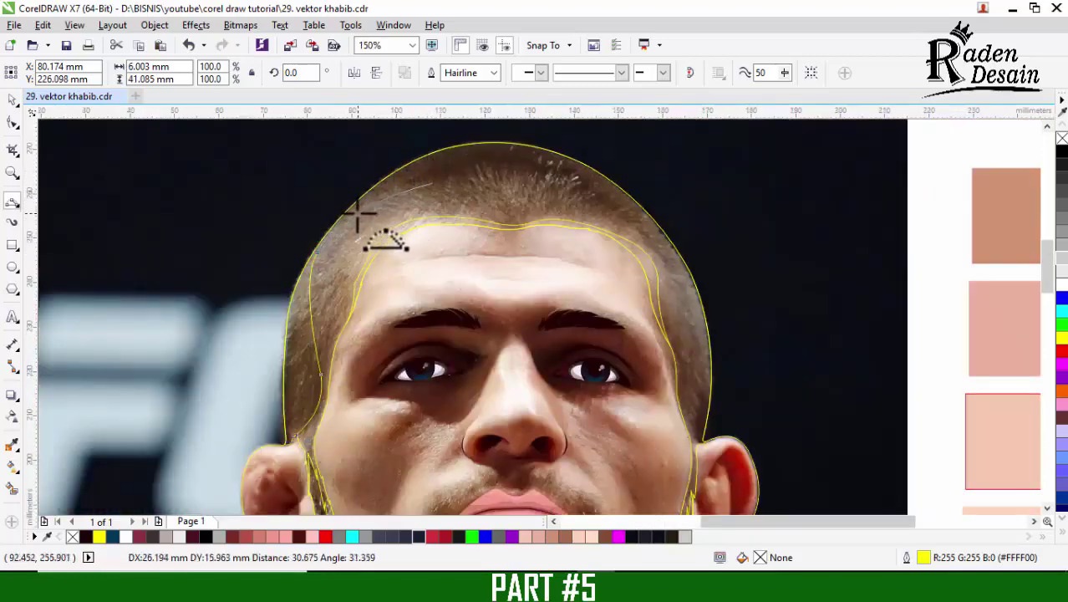
left_click(432, 182)
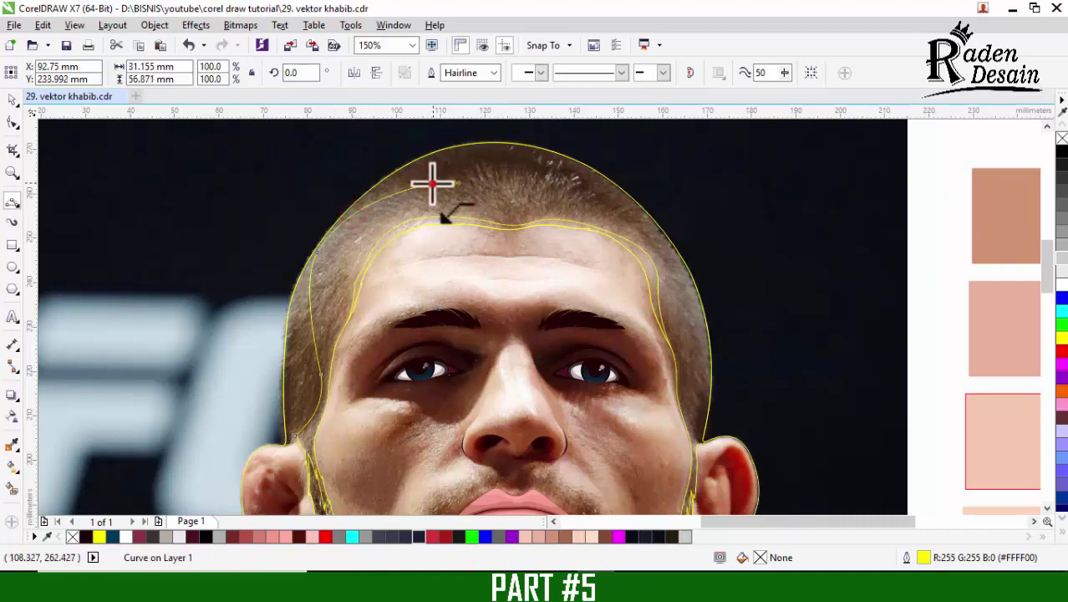
left_click_drag(595, 195, 598, 208)
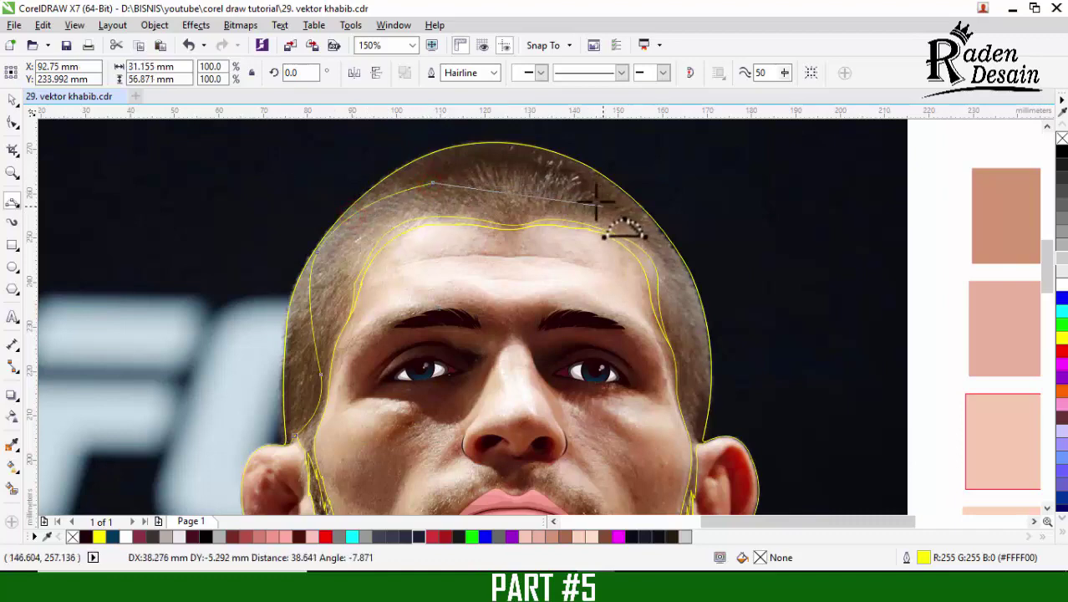
left_click(543, 175)
scroll(434, 200, "down", 2)
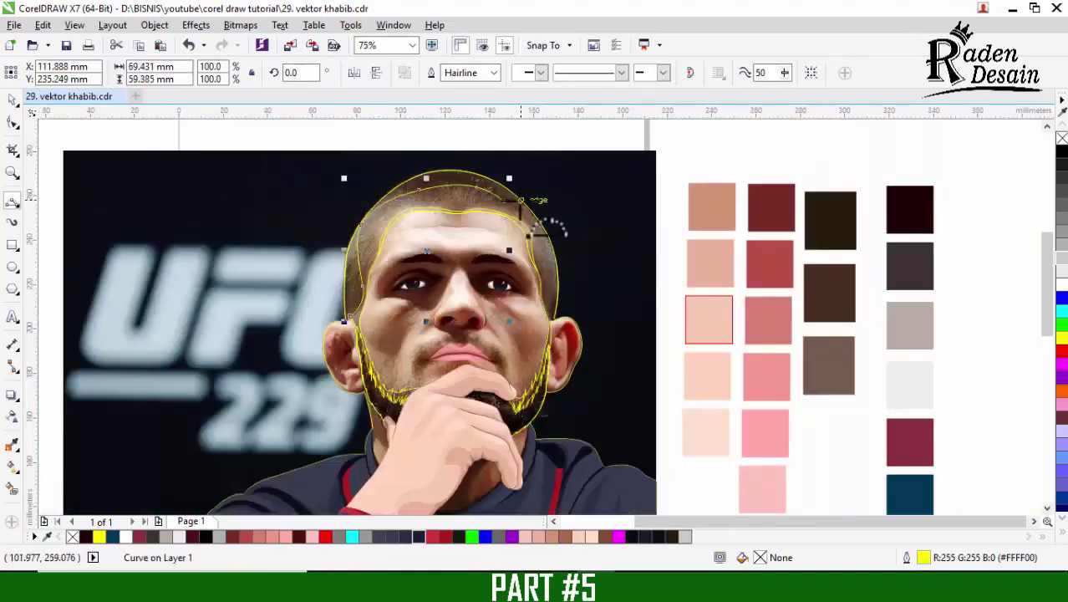
Continue the inner hair curve down the opposite side of the head, between the hairline and the outer hair outline
scroll(472, 209, "up", 5)
left_click_drag(508, 252, 549, 271)
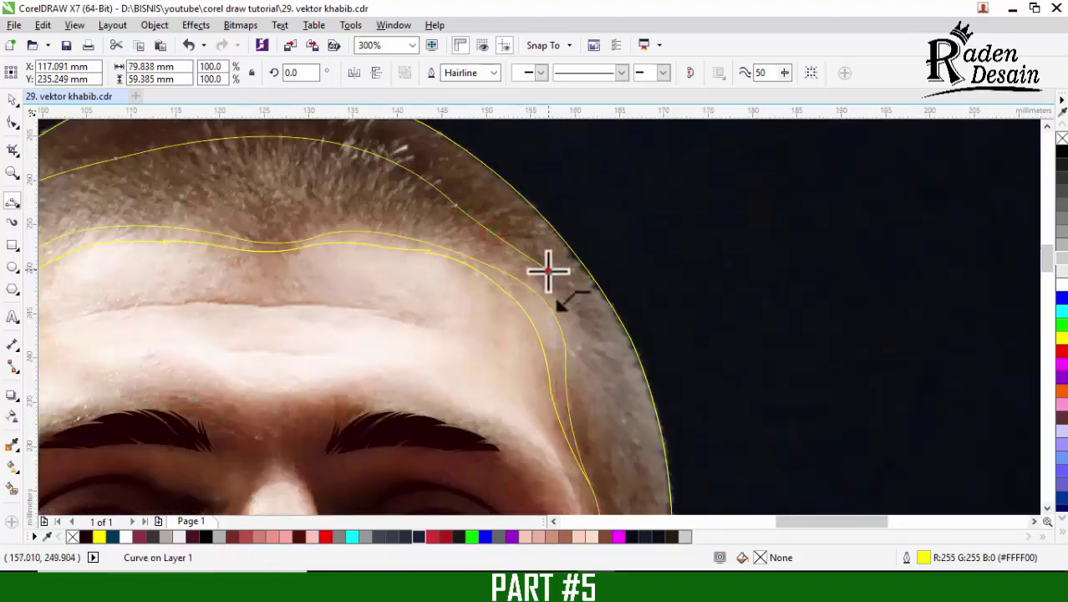
scroll(637, 520, "down", 2)
left_click_drag(547, 230, 615, 443)
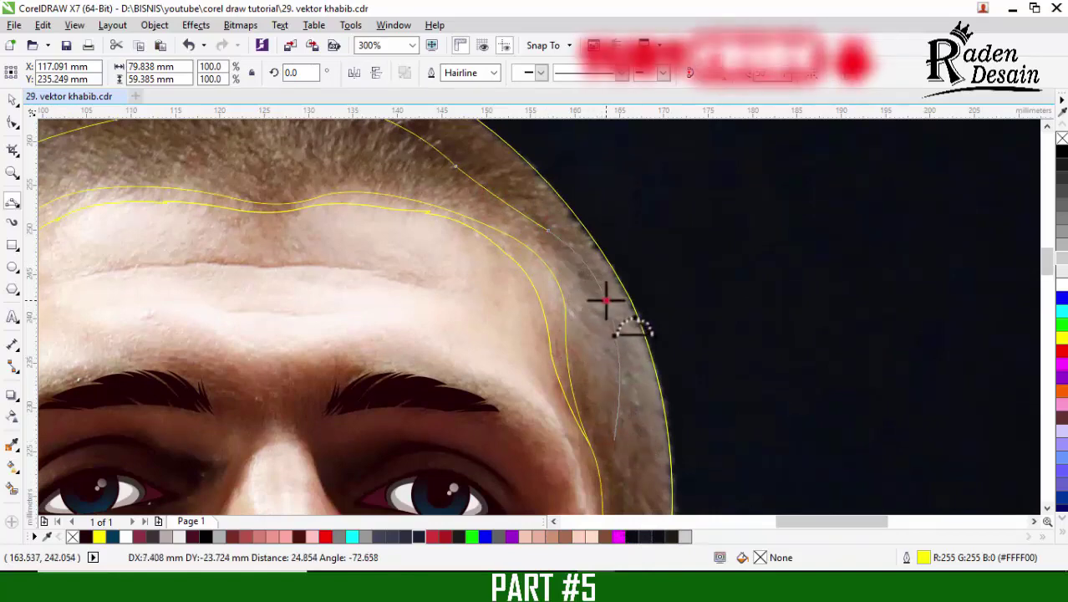
left_click(608, 306)
Extend the inner hair curve down the far sideburn to the top of the opposite ear
scroll(608, 306, "down", 3)
scroll(661, 385, "up", 2)
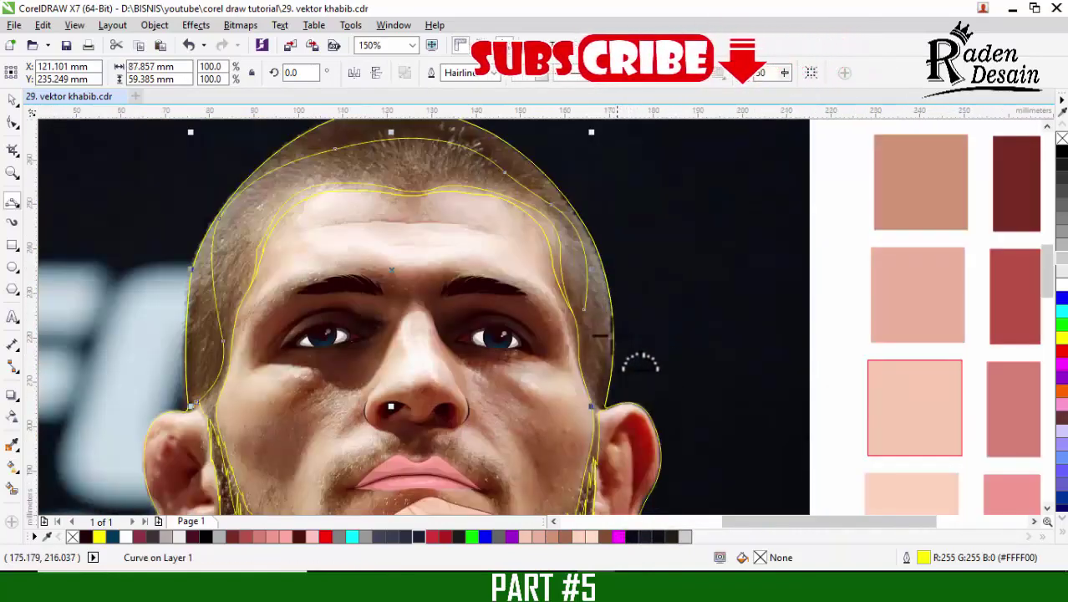
left_click_drag(584, 308, 608, 407)
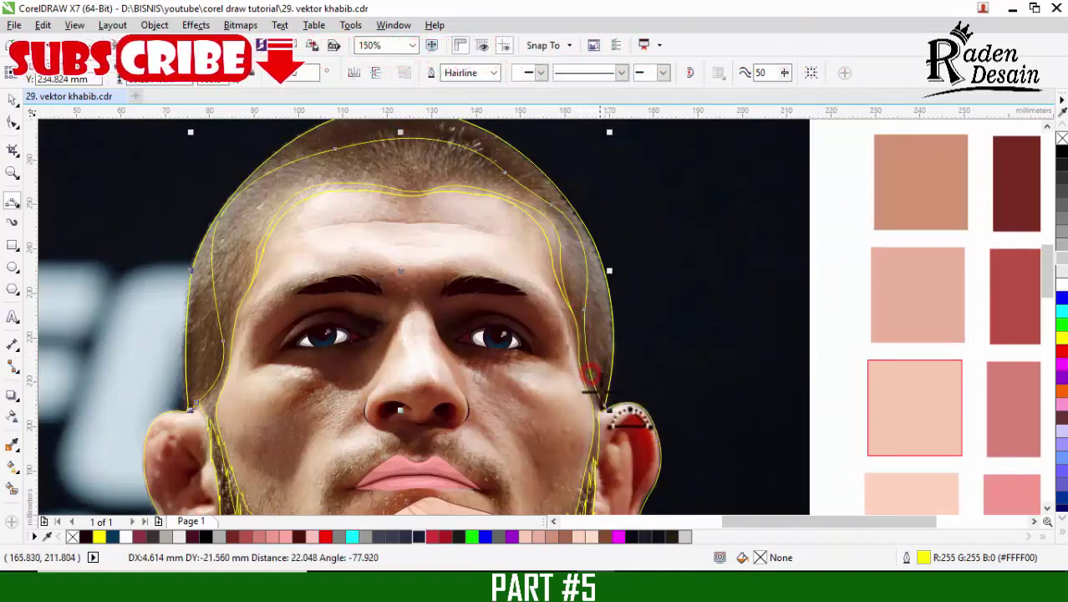
left_click(593, 385)
Loop the curve back around the outside of the head and close it at its starting point above the first ear
mouse_move(606, 407)
left_mouse_down()
mouse_move(616, 209)
mouse_move(508, 22)
mouse_move(242, 160)
mouse_move(259, 186)
mouse_move(238, 298)
mouse_move(194, 465)
mouse_move(180, 478)
left_mouse_up()
left_click(654, 364)
left_click(460, 120)
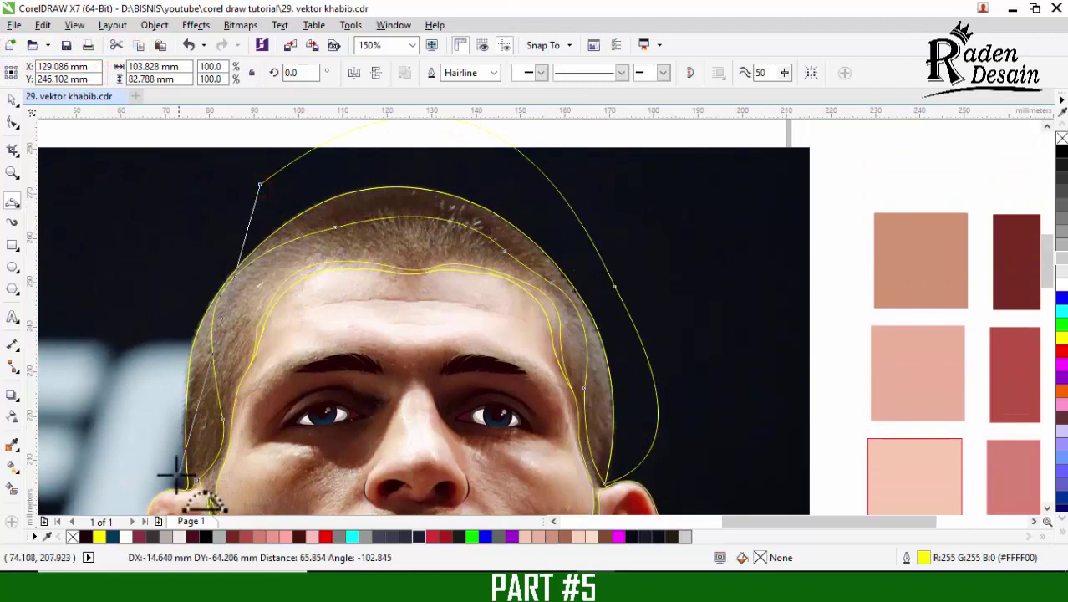
left_click(145, 378)
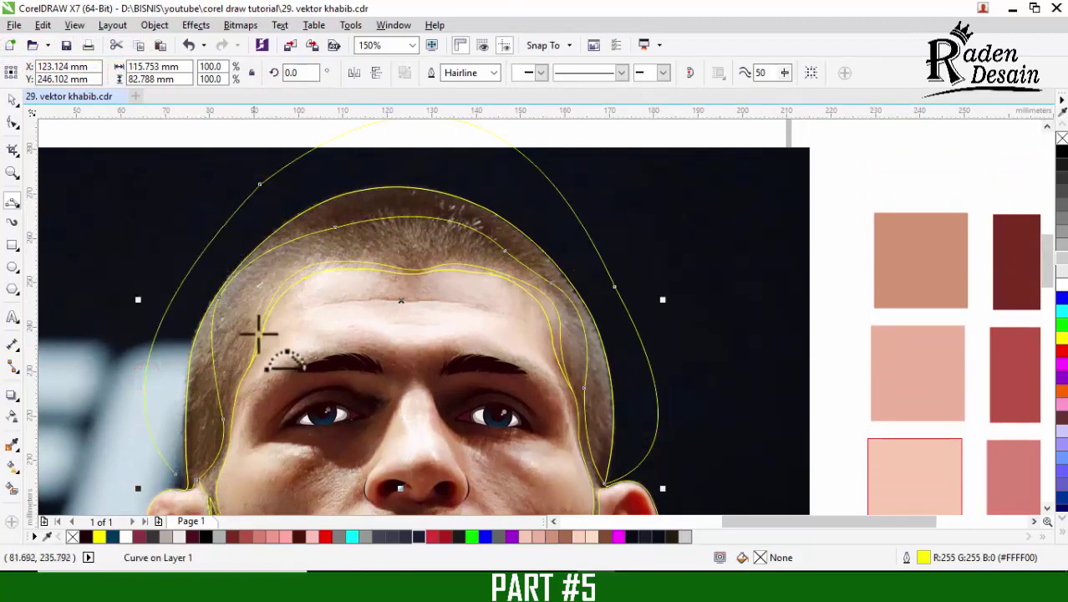
scroll(259, 333, "down", 2)
scroll(269, 425, "up", 5)
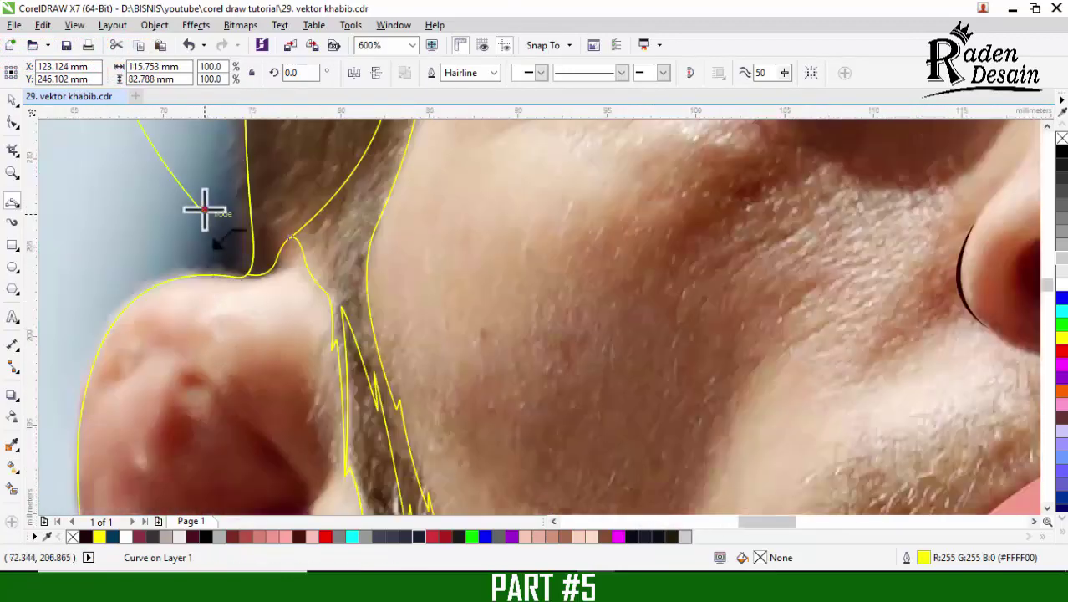
left_click_drag(277, 238, 290, 239)
left_click(242, 291)
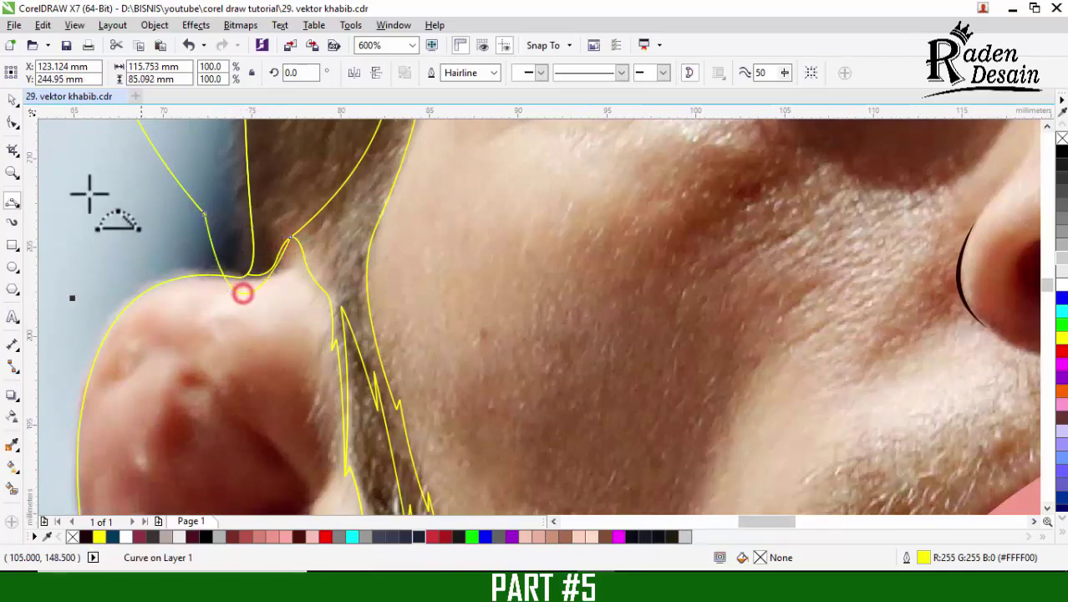
Intersect the closed outer loop with the hair and beard shape, and select the resulting outer hair band
left_click(371, 217, "shift")
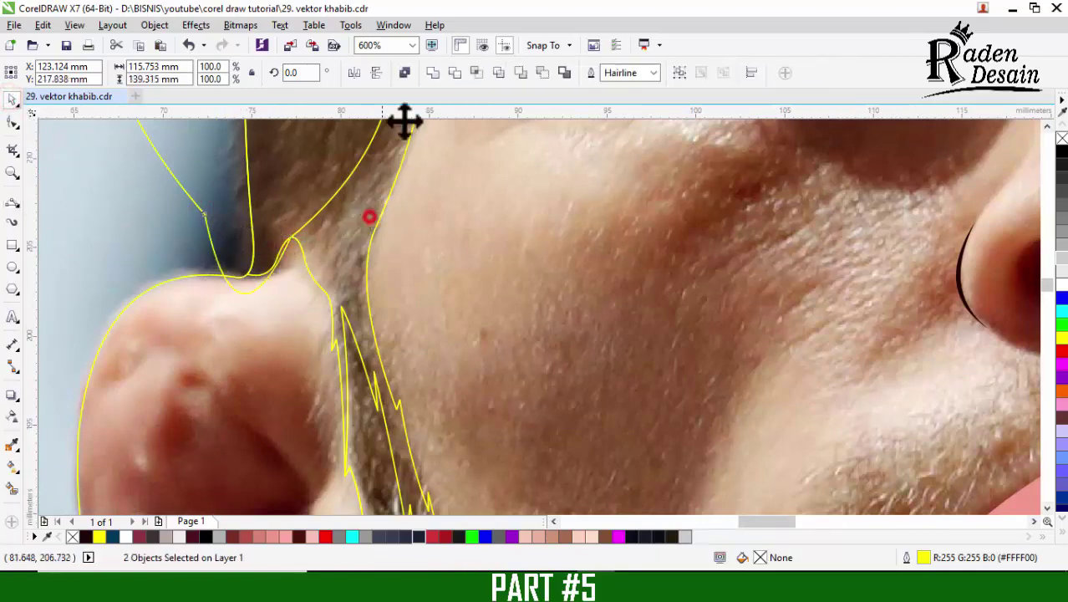
left_click(476, 74)
key("Escape")
scroll(336, 269, "down", 3)
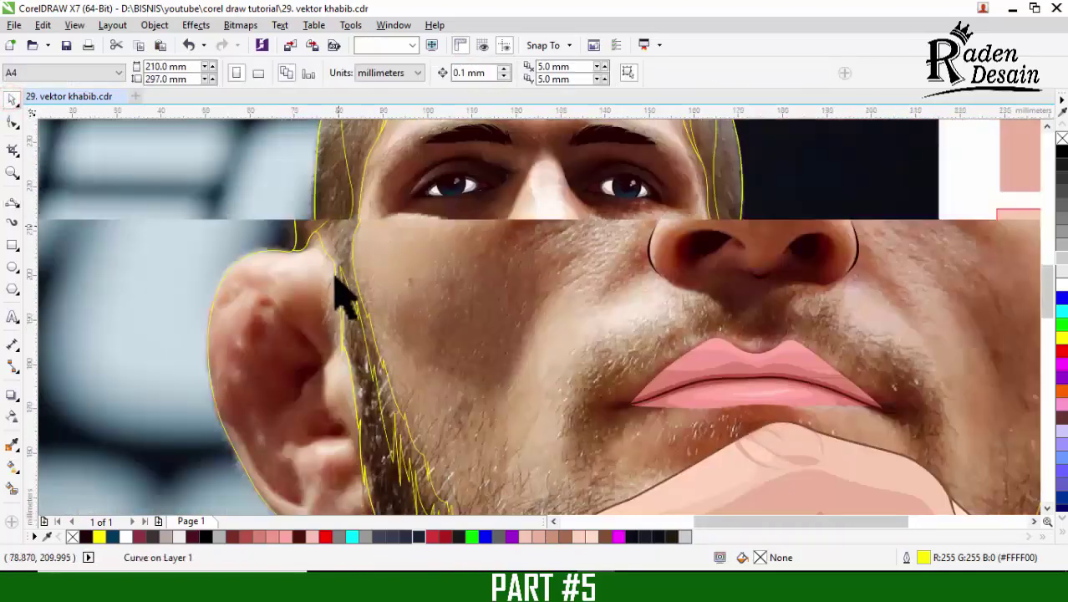
left_click(474, 132)
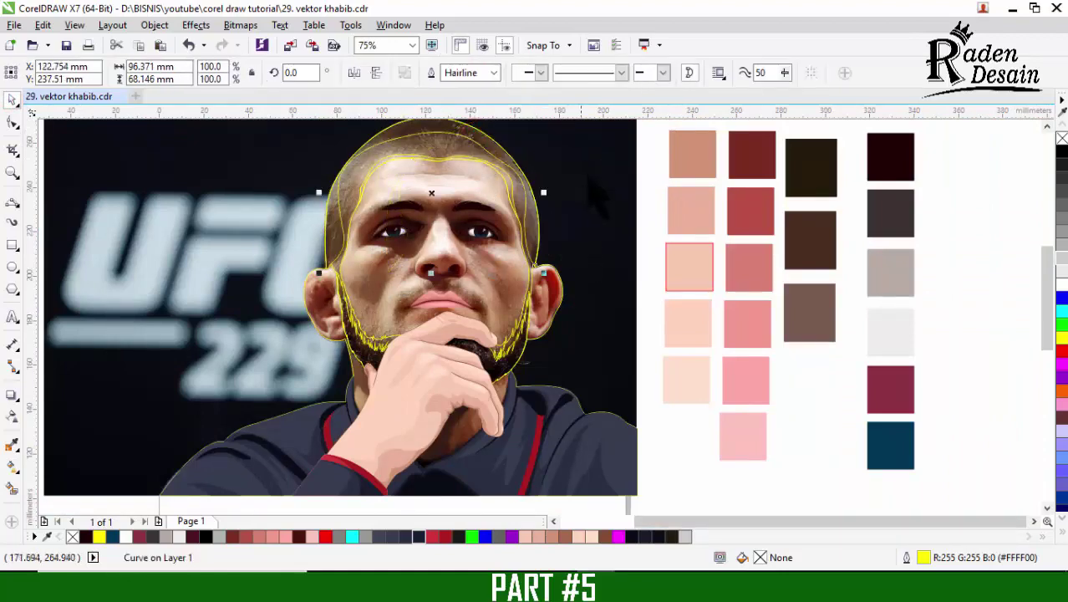
scroll(593, 264, "down", 1)
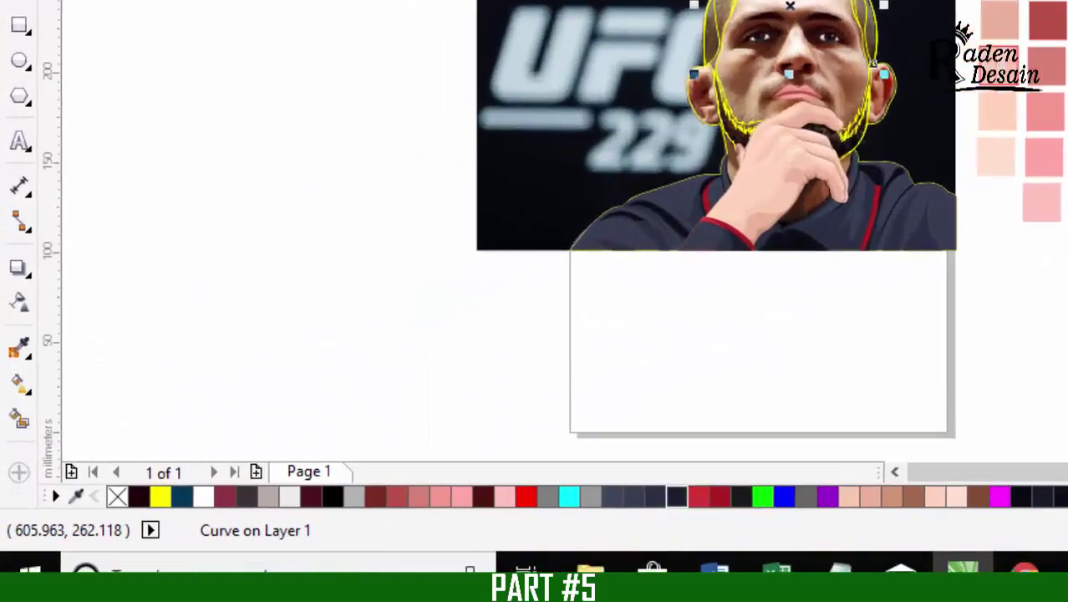
scroll(578, 256, "up", 1)
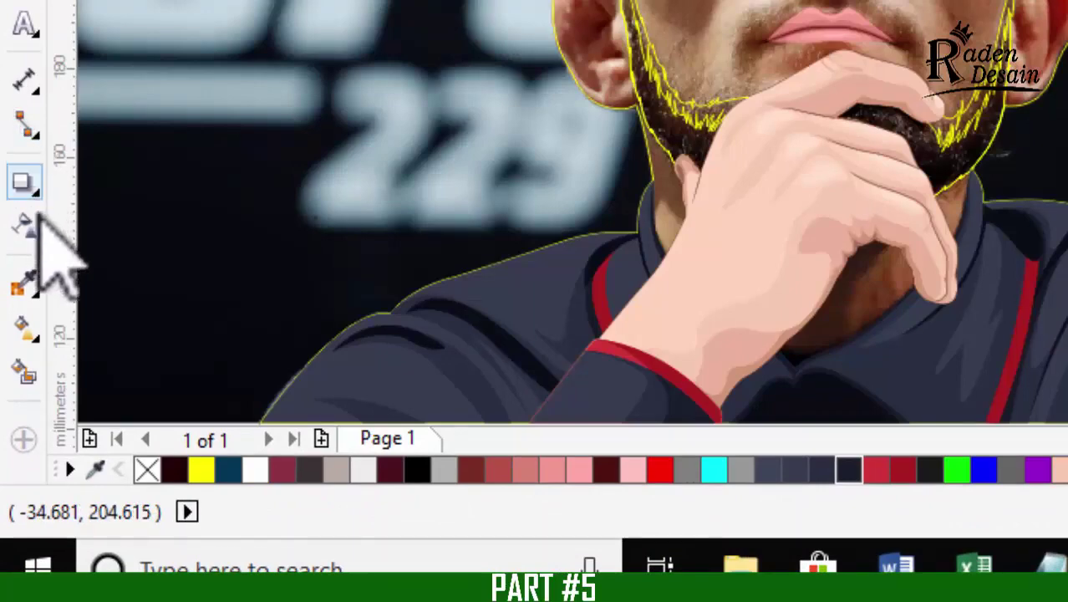
Sample the dark brown swatch with the Color Eyedropper and fill the main hair and beard shape with it
left_click(22, 283)
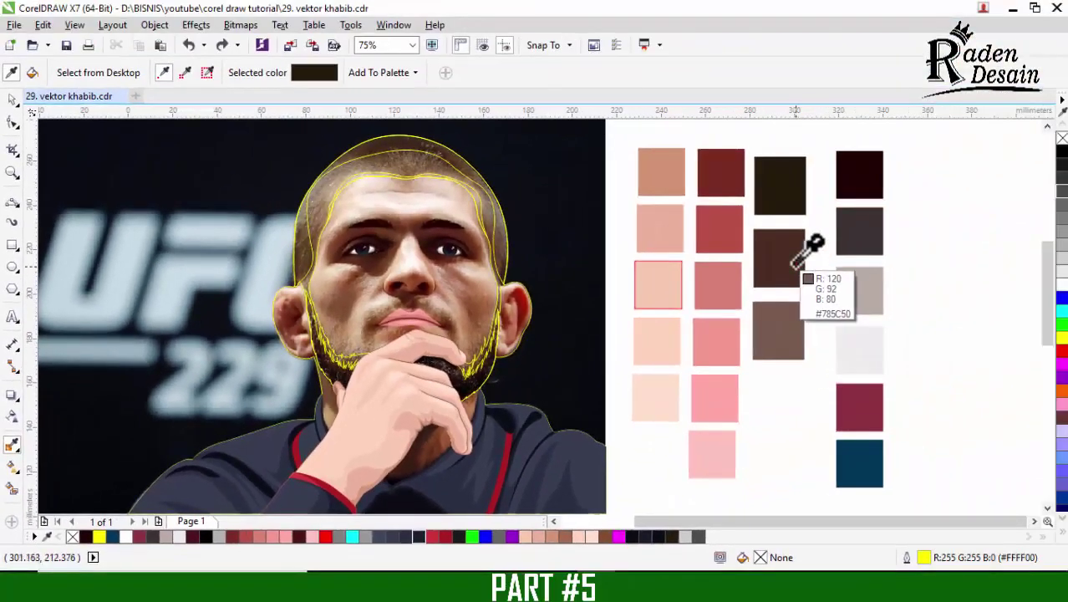
left_click(848, 242)
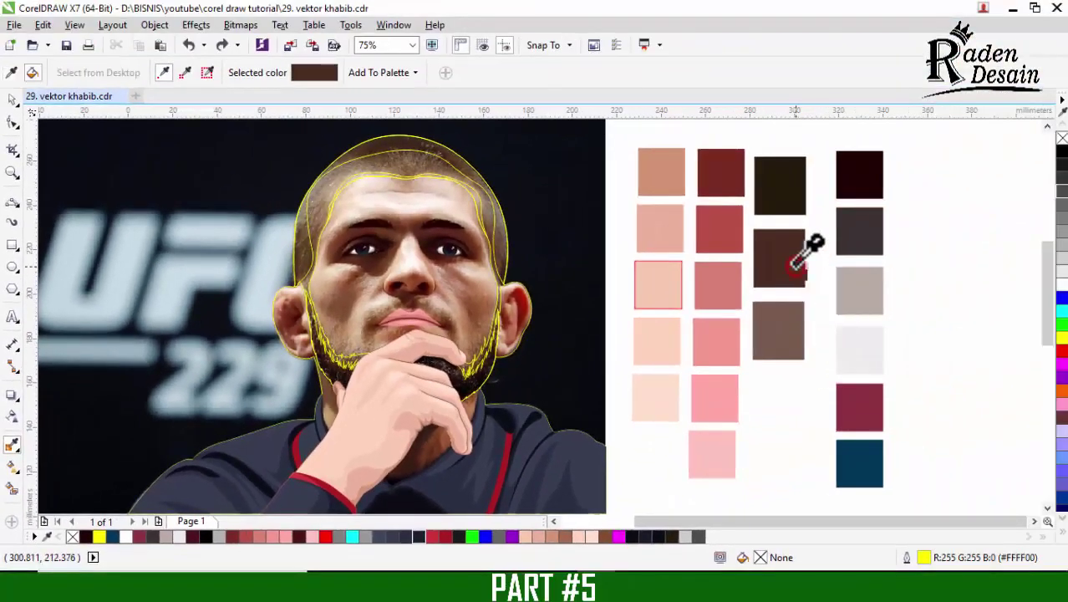
scroll(461, 194, "up", 1)
left_click(478, 206)
scroll(422, 222, "down", 1)
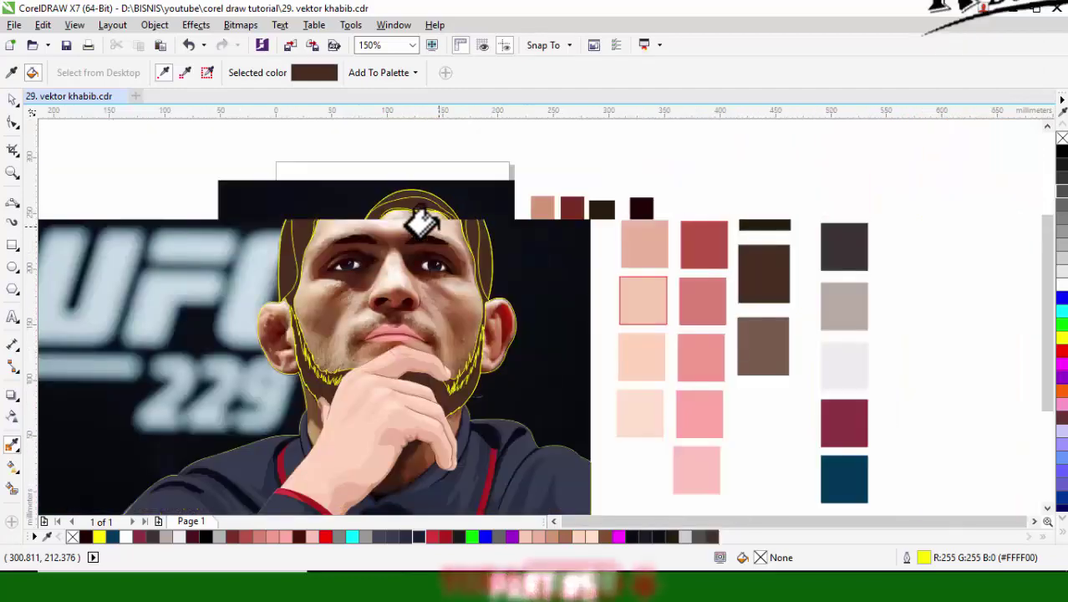
scroll(444, 234, "down", 1)
scroll(502, 272, "up", 1)
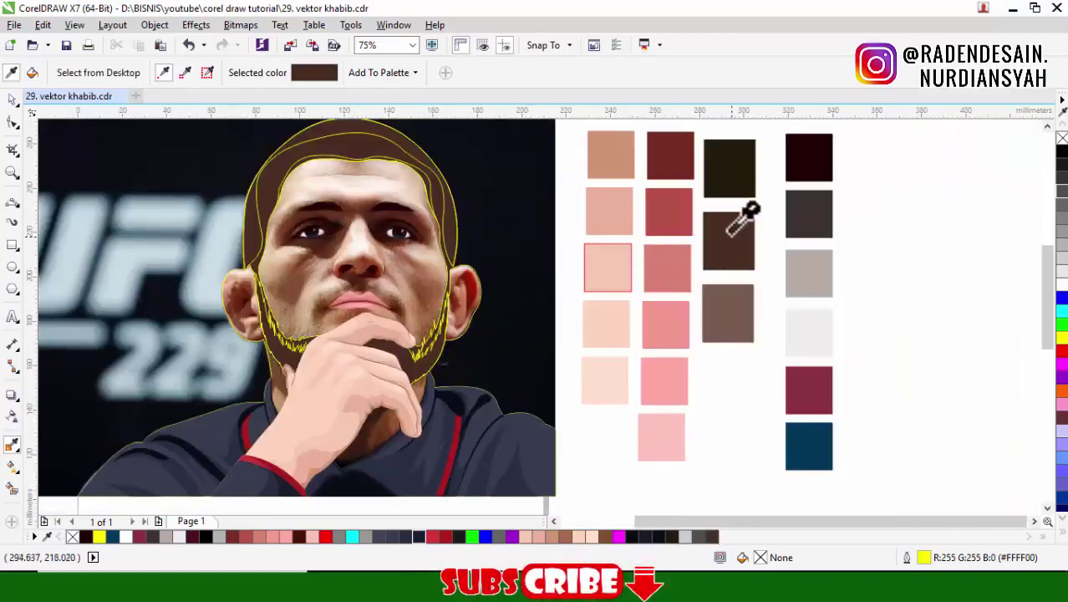
Sample the near-black brown swatch and fill the beard shape with it
left_click(735, 173)
scroll(408, 358, "up", 1)
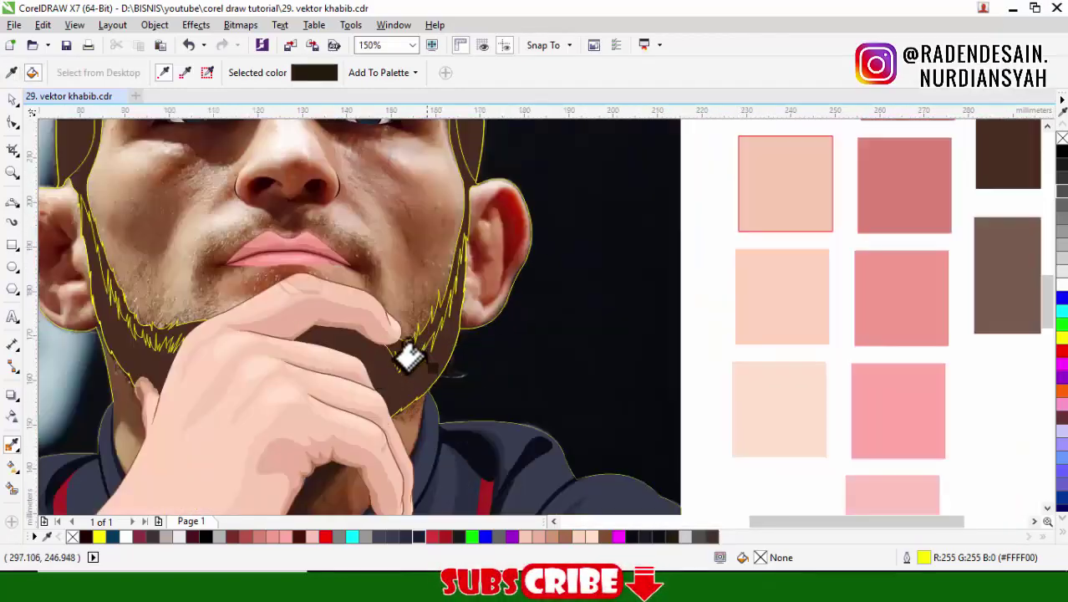
left_click(410, 363)
scroll(410, 363, "down", 2)
scroll(415, 343, "up", 1)
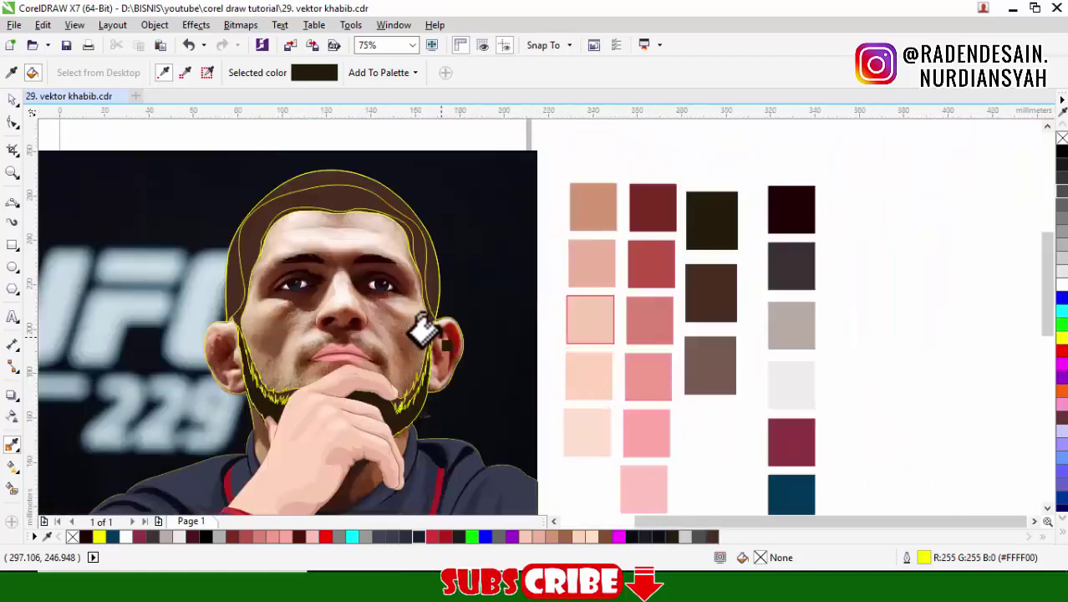
Sample the light greyish-brown swatch and fill the thin band along the forehead hairline with it
left_click(706, 355)
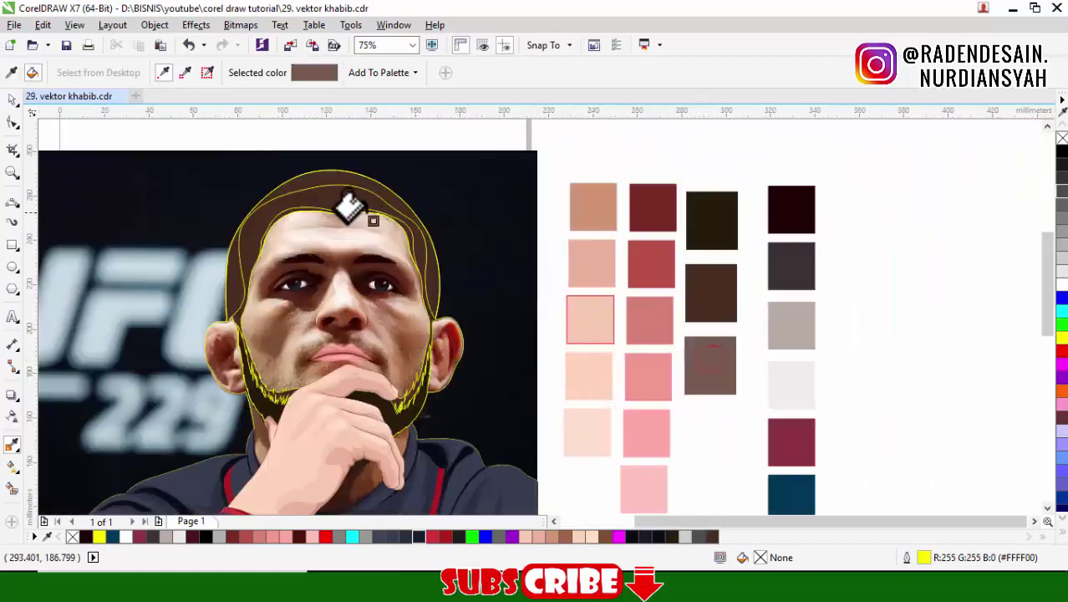
scroll(359, 209, "up", 2)
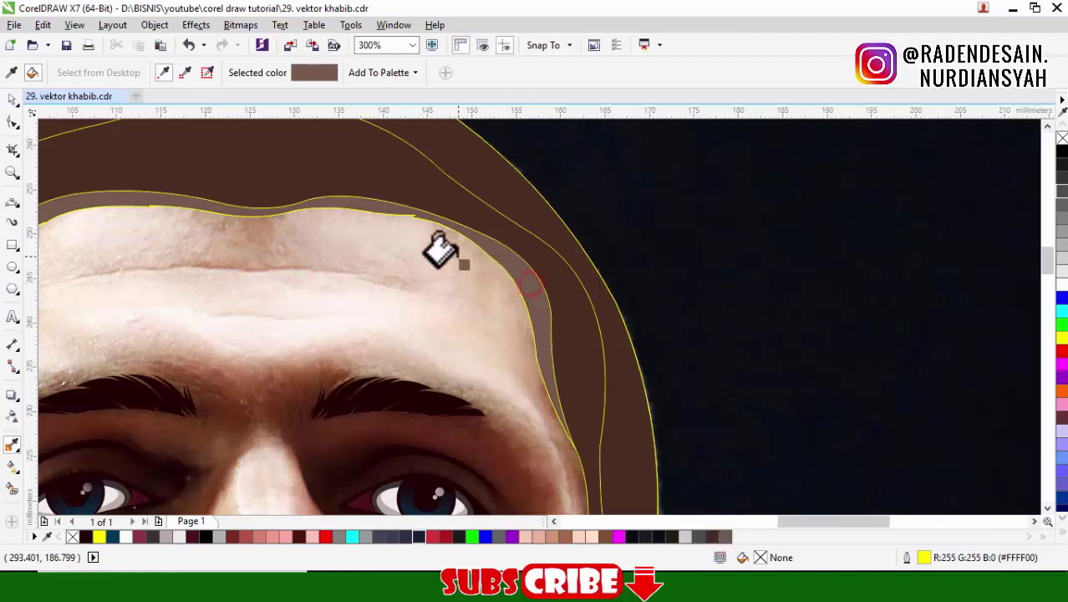
scroll(441, 251, "down", 2)
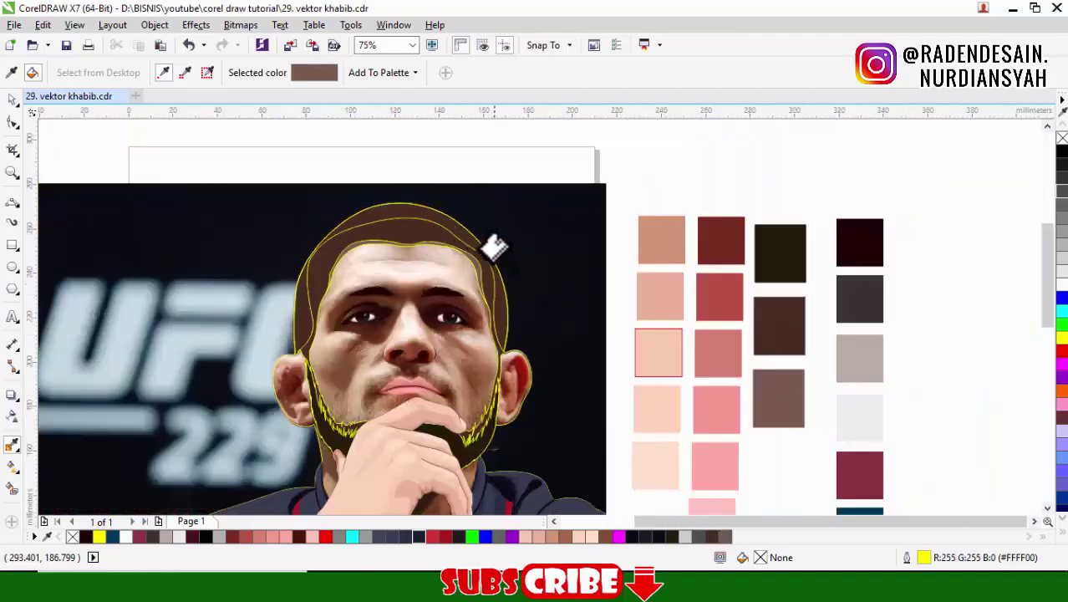
scroll(459, 225, "up", 2)
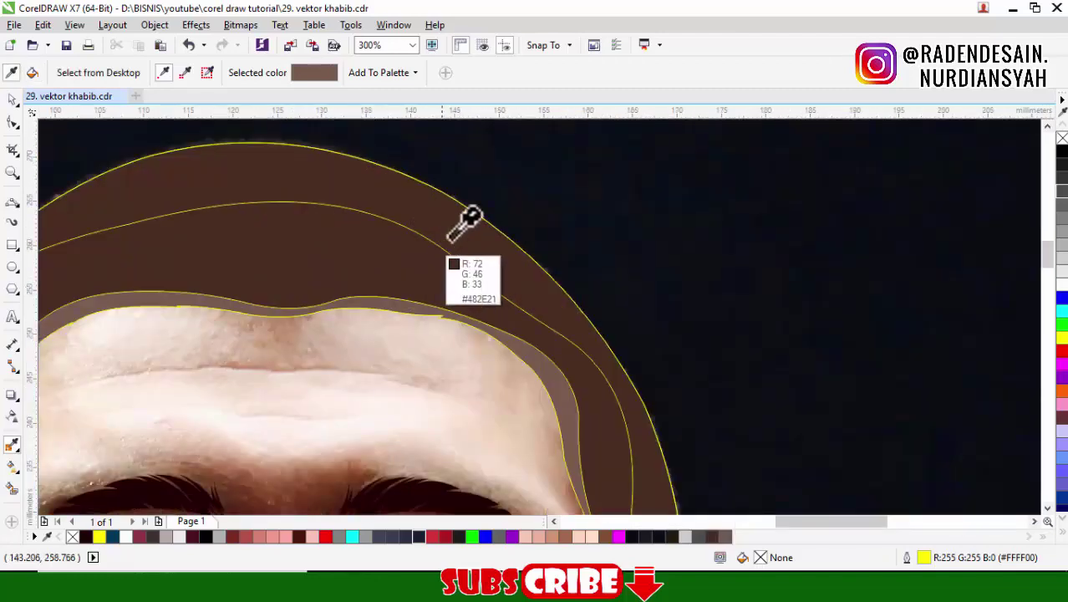
Select the outer hair band and adjust its uniform brown fill colour
left_click(437, 229)
left_click(10, 99)
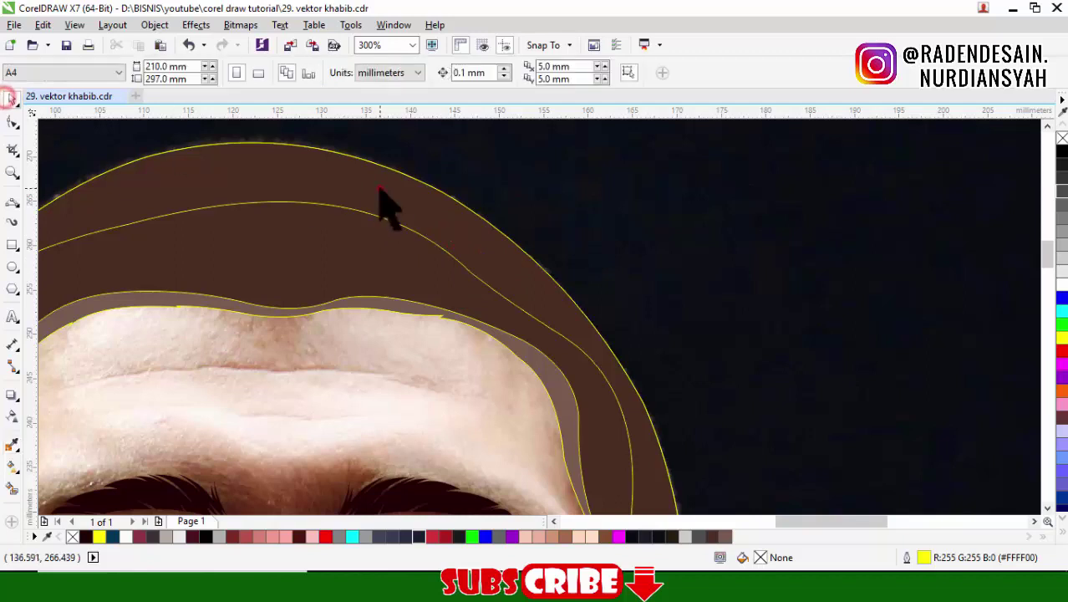
left_click(378, 188)
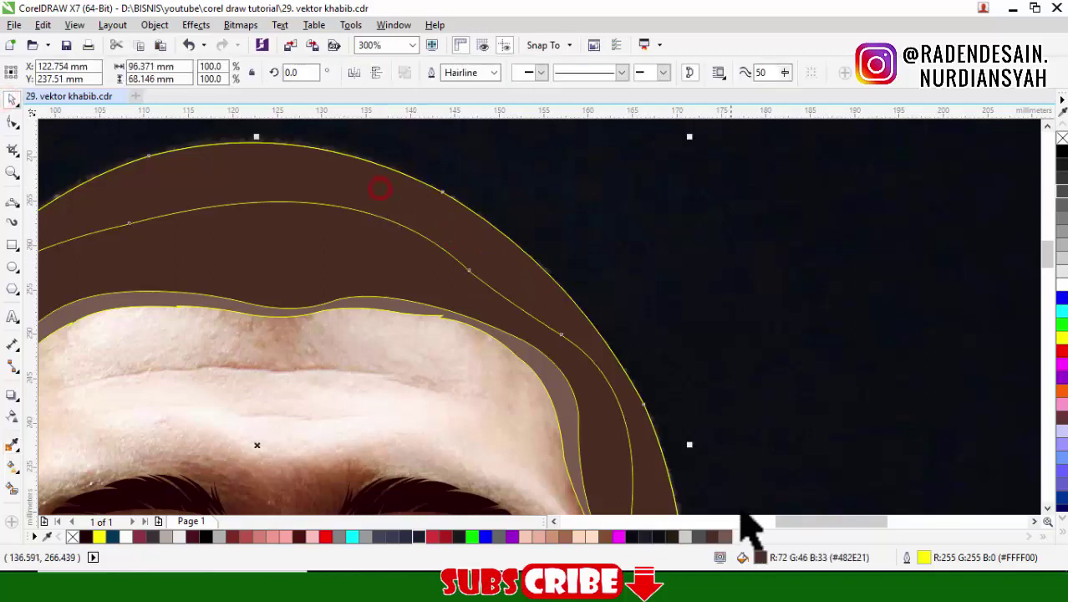
double_click(760, 558)
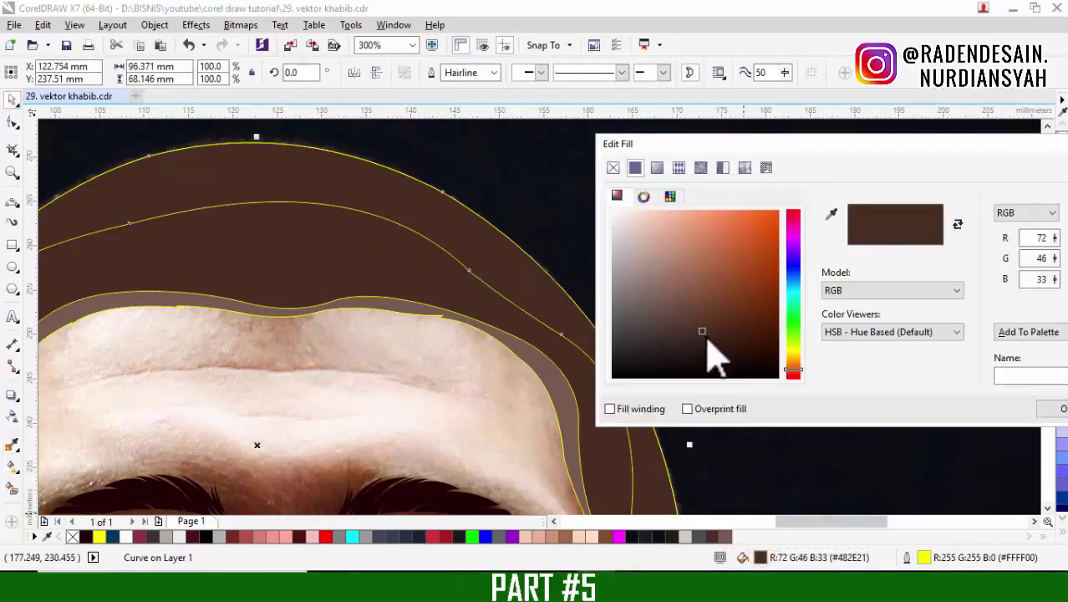
left_click(1055, 410)
Select all the hair, beard, facial feature and hand shapes around the head and remove their outlines
scroll(443, 225, "down", 6)
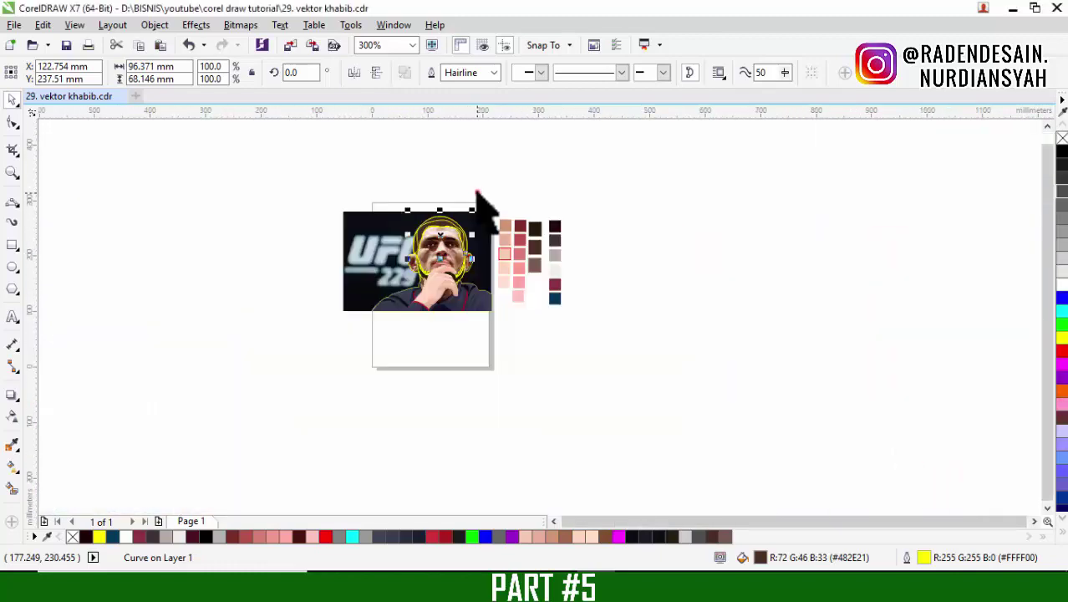
left_click(477, 192)
scroll(481, 180, "up", 2)
left_click_drag(489, 143, 309, 368)
right_click(1061, 137)
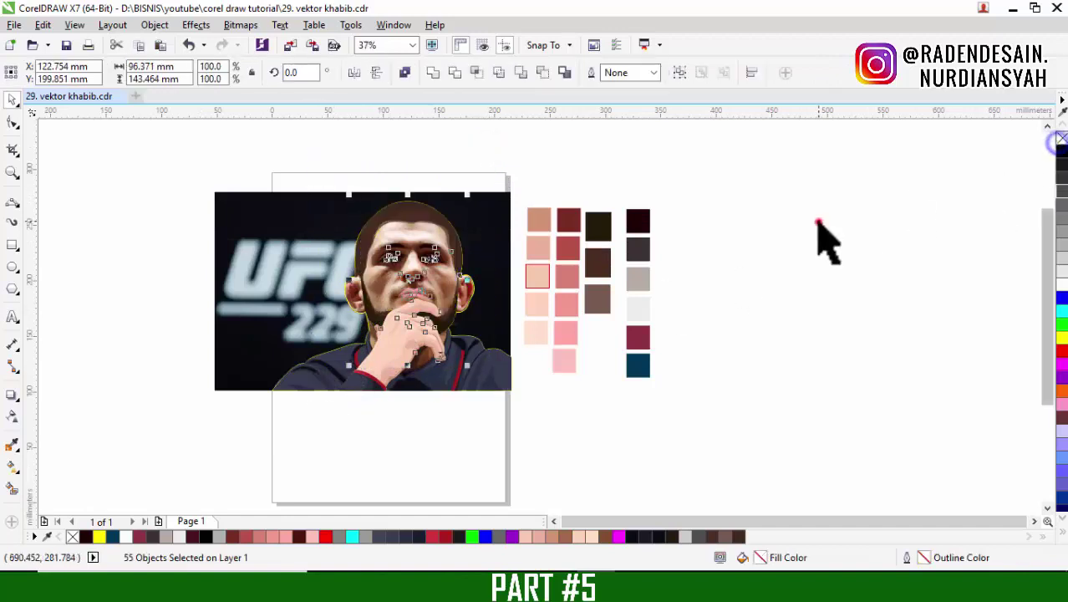
left_click(819, 222)
Move the UFC 229 reference photo out from behind the vector portrait to beside the page
scroll(560, 239, "up", 2)
scroll(565, 232, "down", 2)
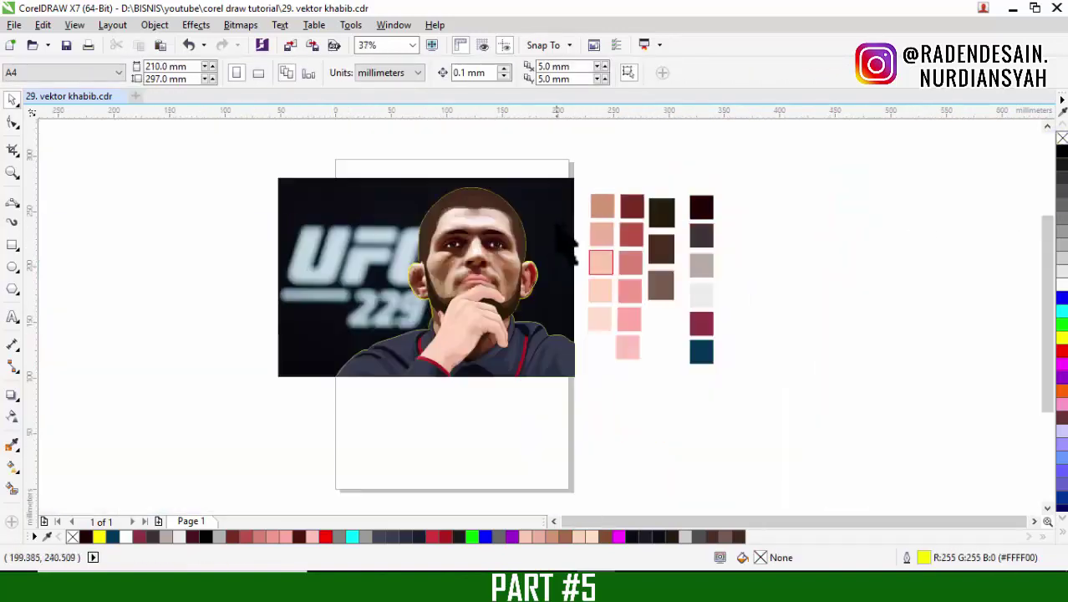
left_click(558, 220)
left_click_drag(296, 221, 296, 221)
left_click(527, 447)
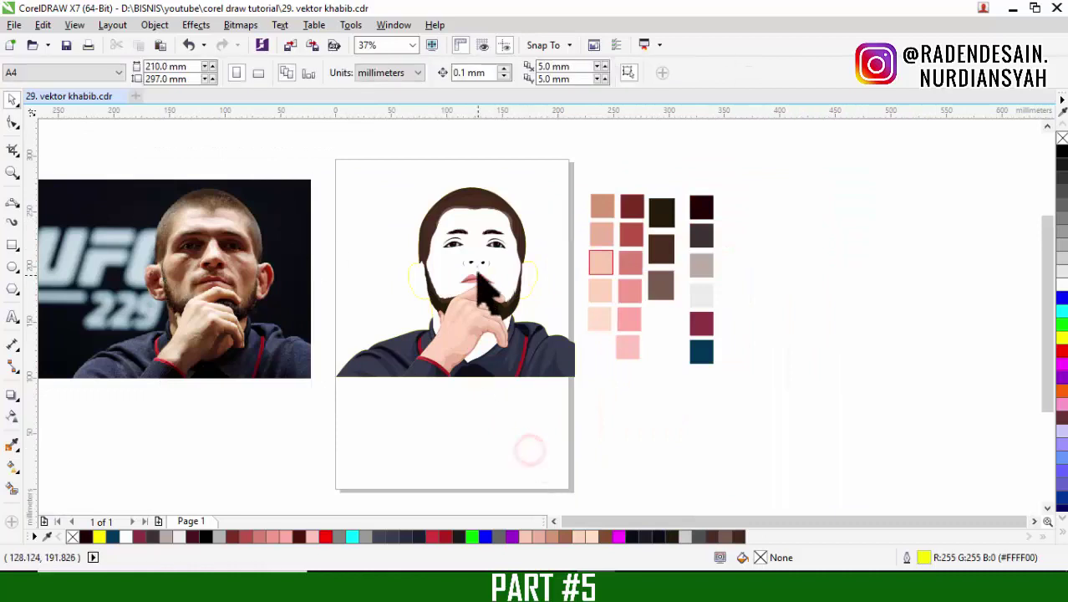
scroll(481, 261, "up", 2)
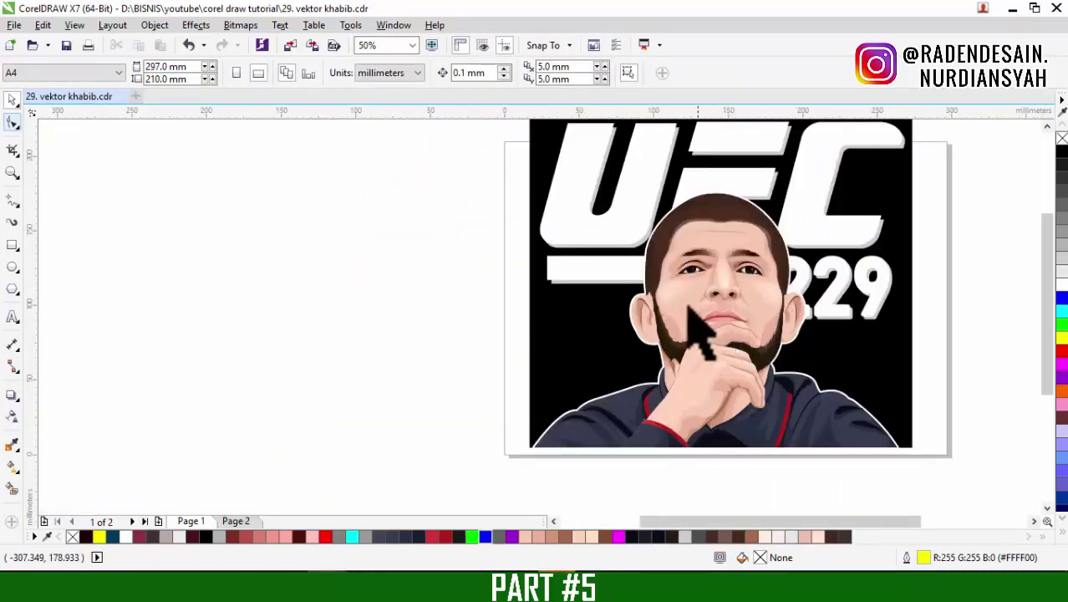